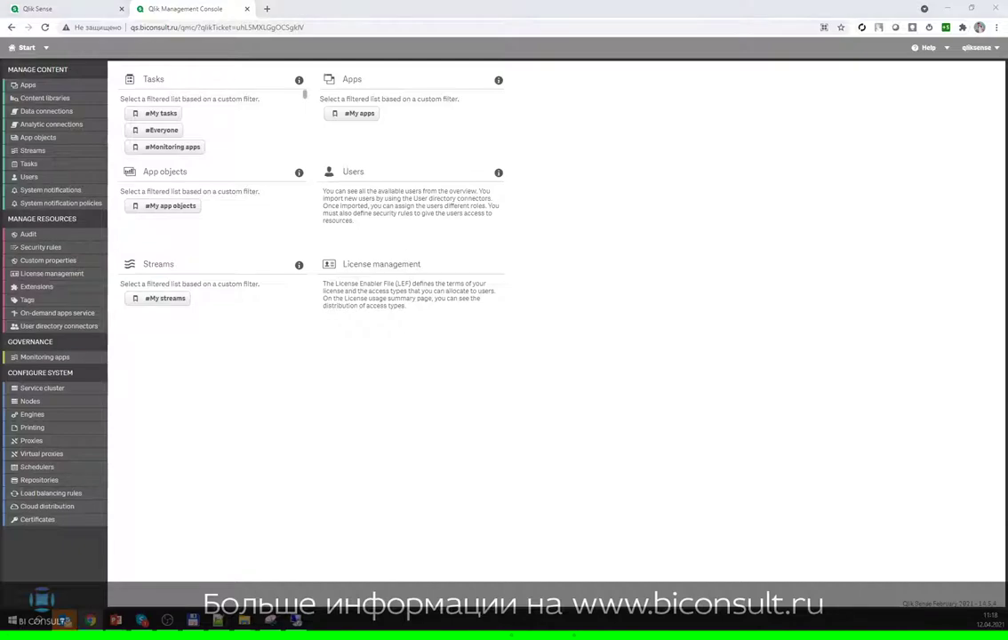
- Review the license usage summary in license management, and return to the console's start page
click(31, 275)
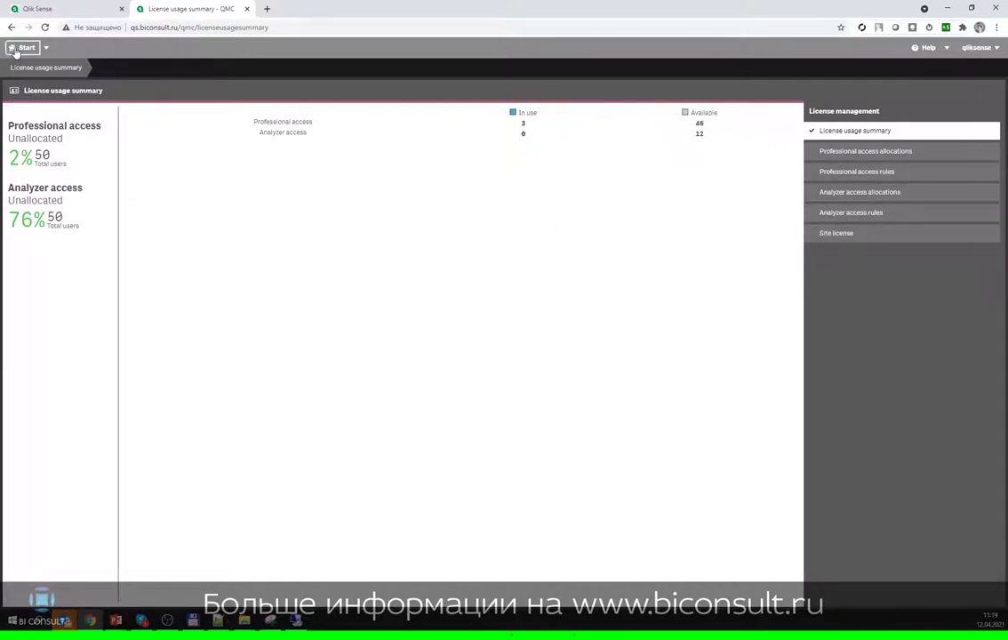
click(20, 48)
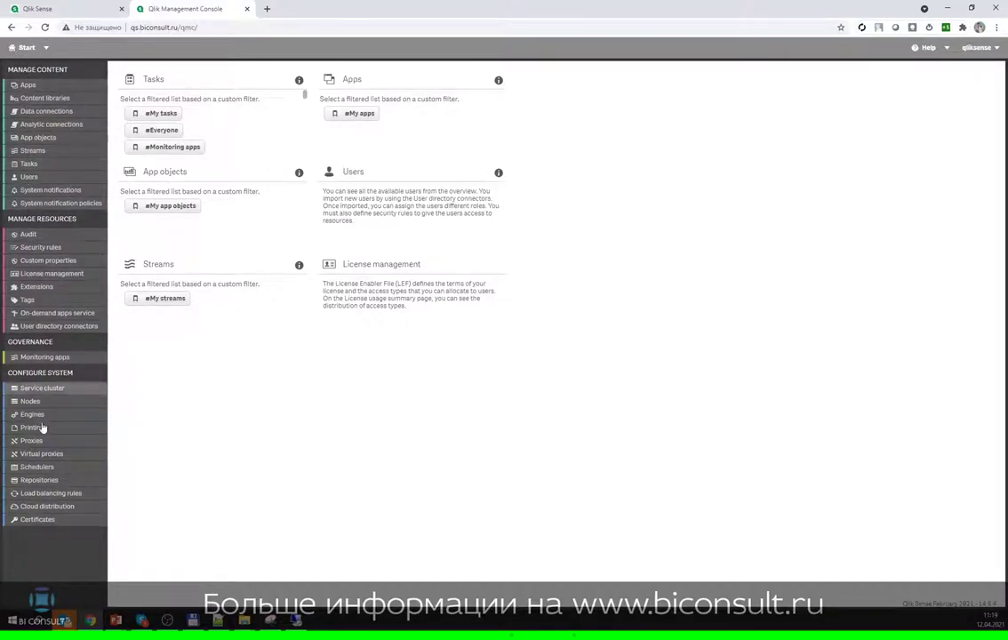
click(46, 48)
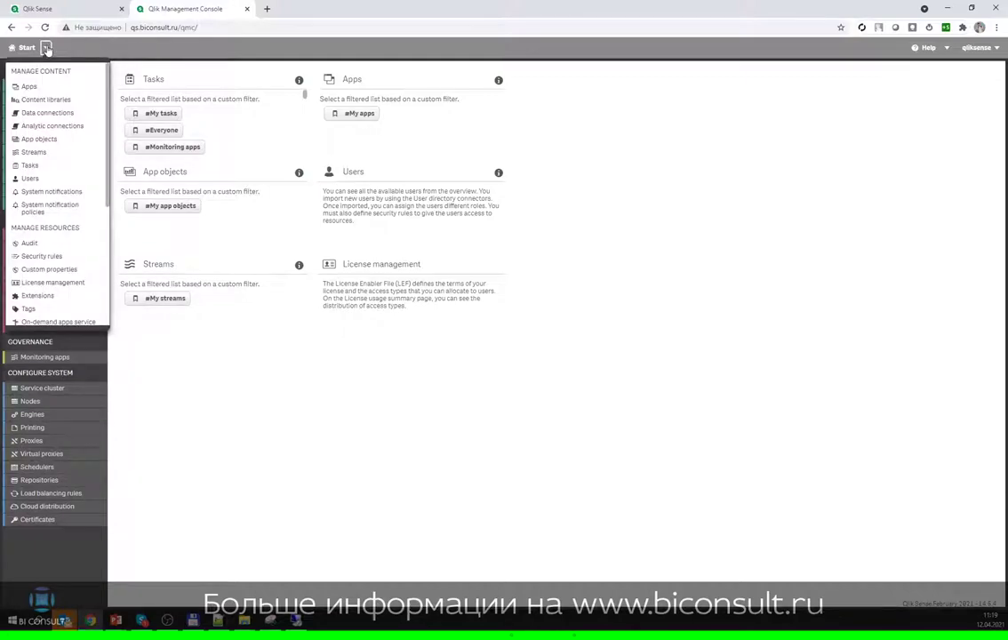
scroll(53, 203, down, 2)
scroll(55, 208, down, 2)
scroll(67, 196, up, 5)
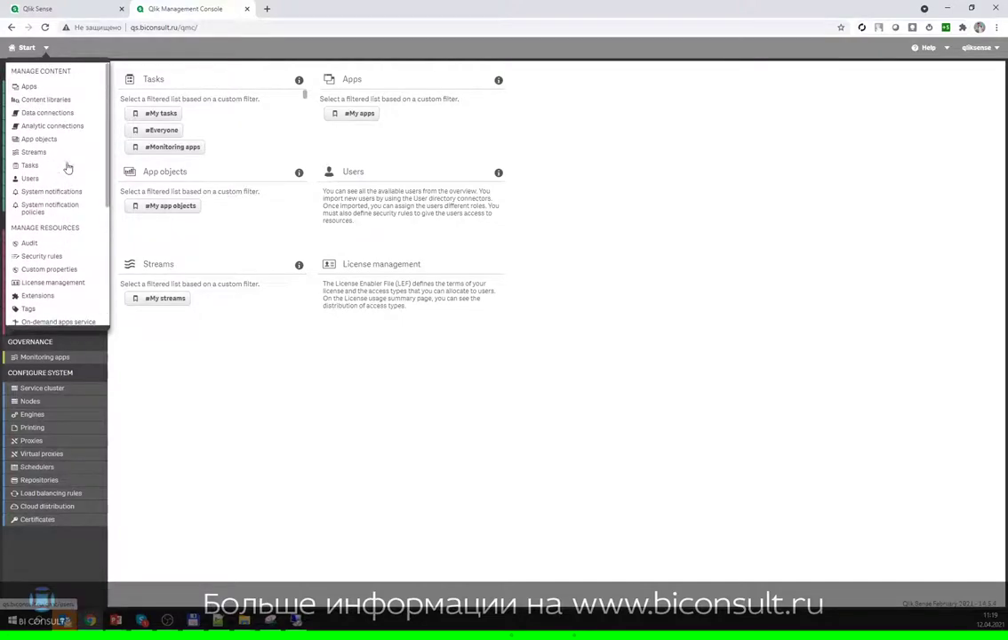
click(154, 394)
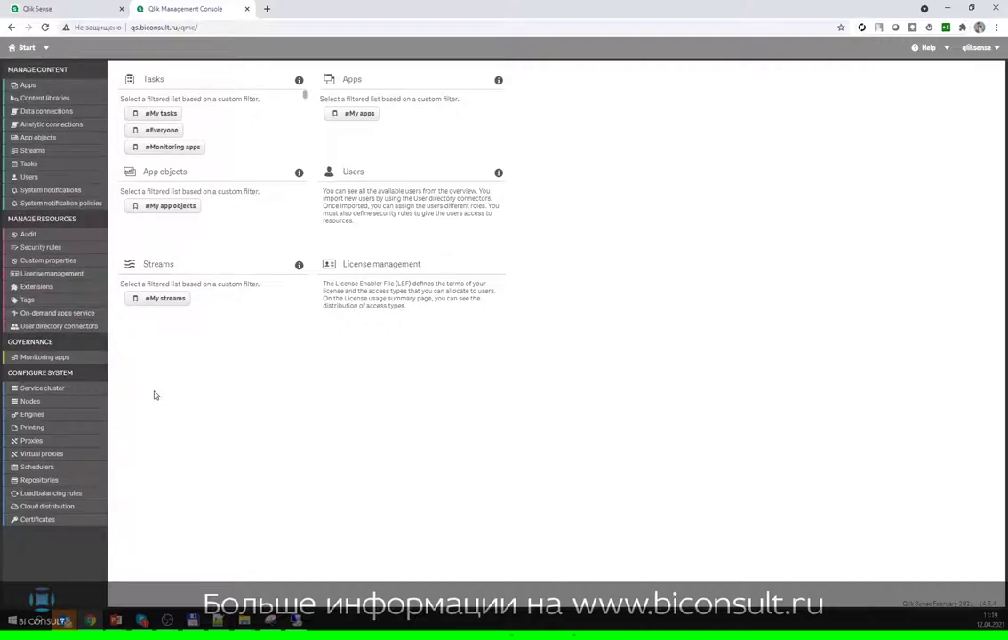
- Review the port settings of the Central proxy and the overview of virtual proxies
click(34, 441)
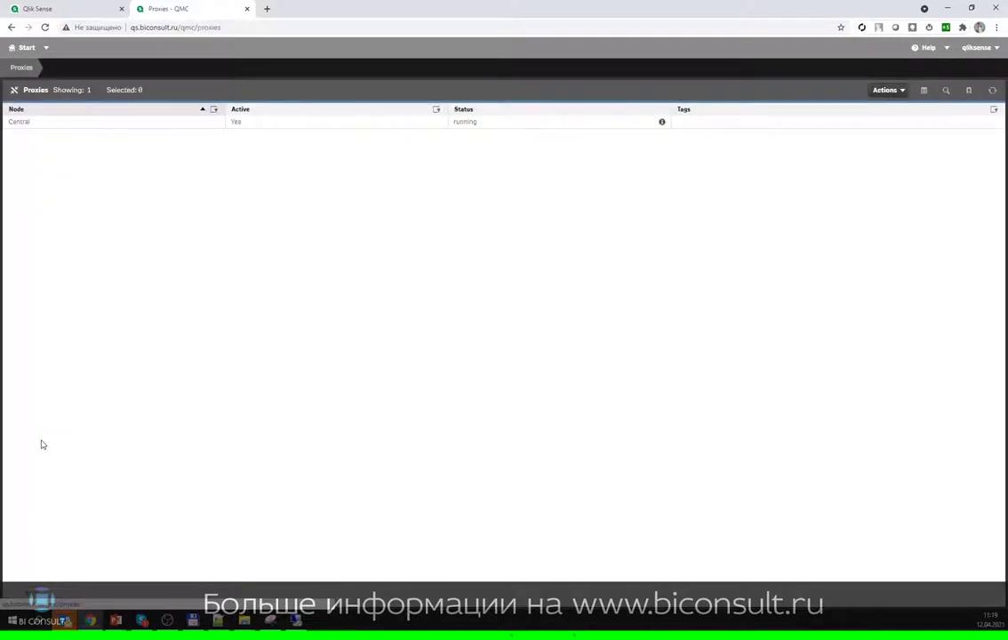
double_click(36, 126)
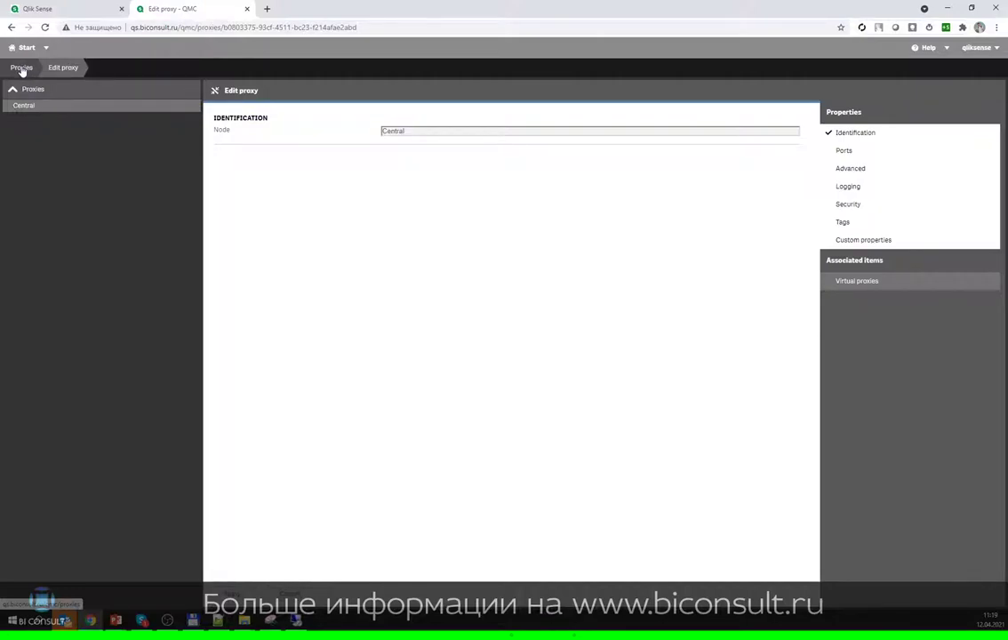
click(846, 151)
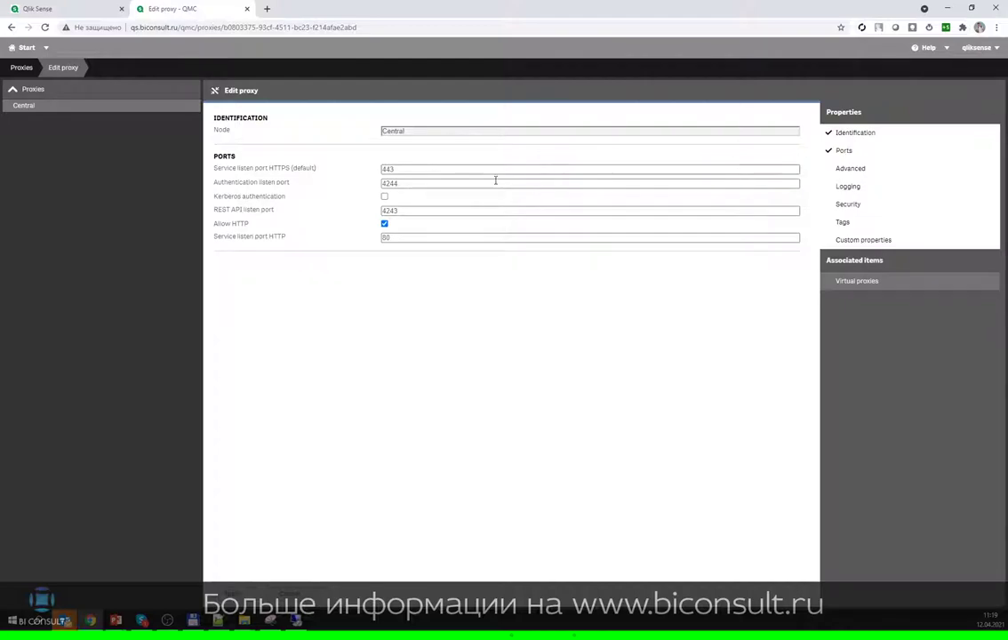
click(25, 50)
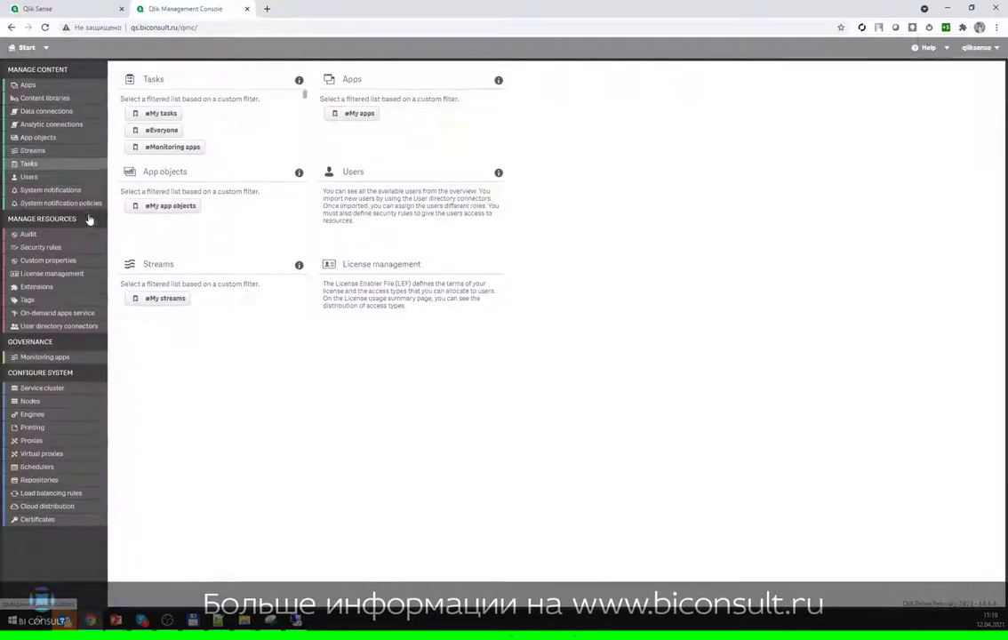
click(43, 456)
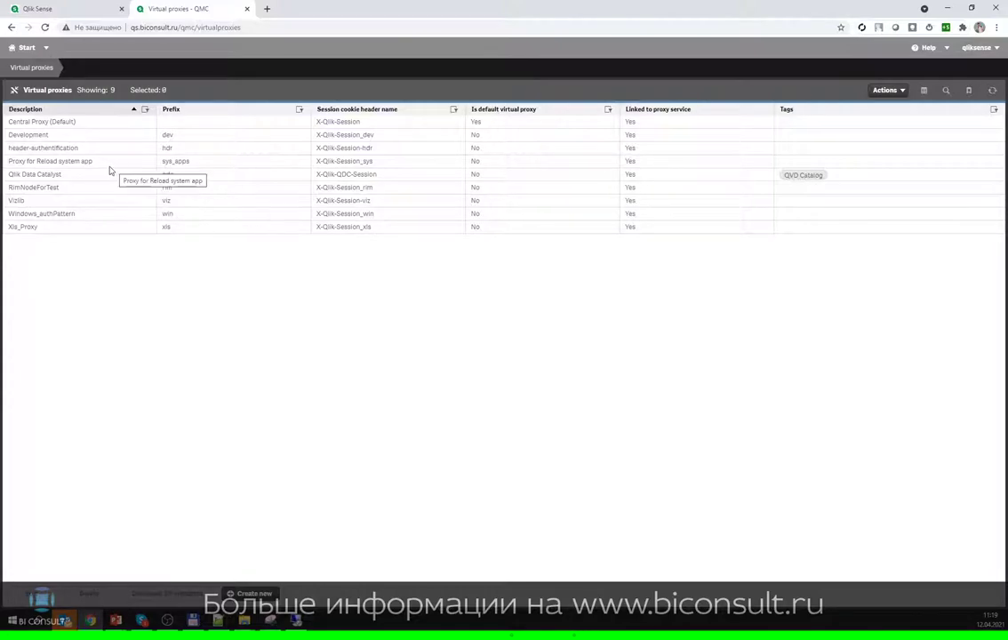
- Open the Central engine and display its Apps and Advanced properties
click(45, 48)
scroll(35, 240, down, 3)
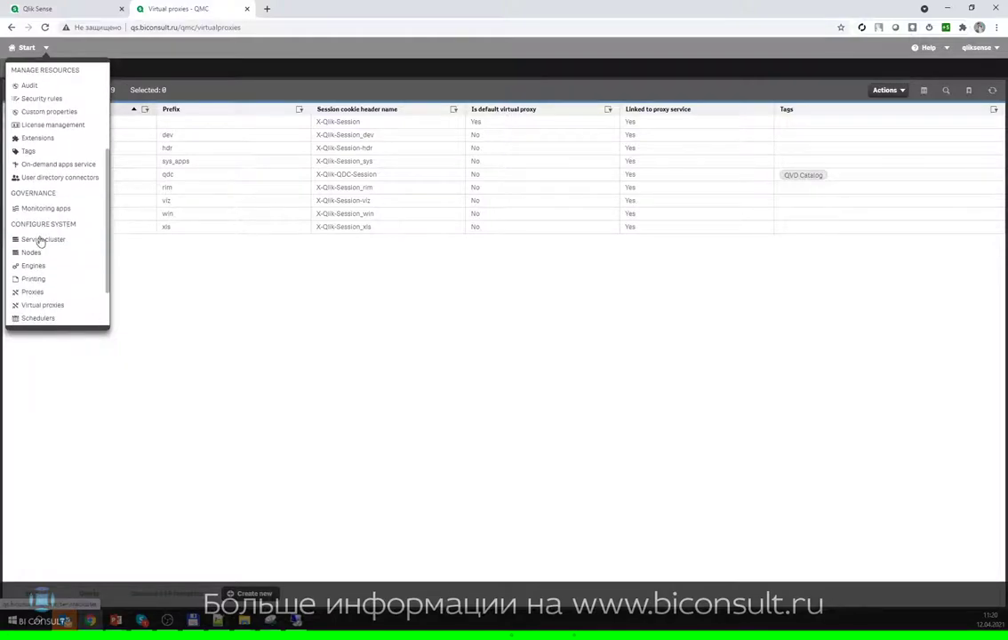
click(34, 267)
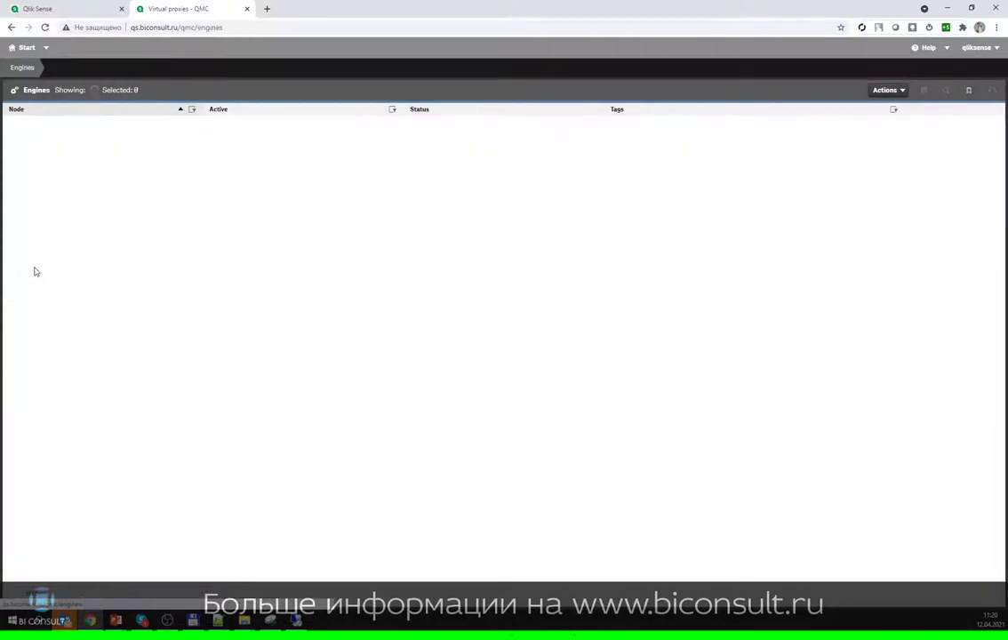
double_click(57, 124)
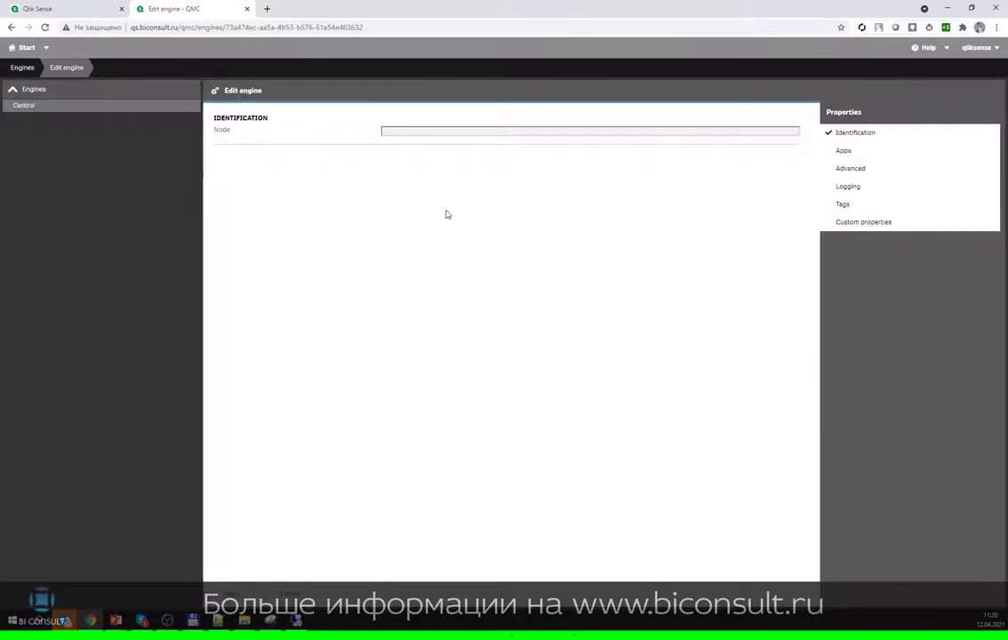
click(843, 152)
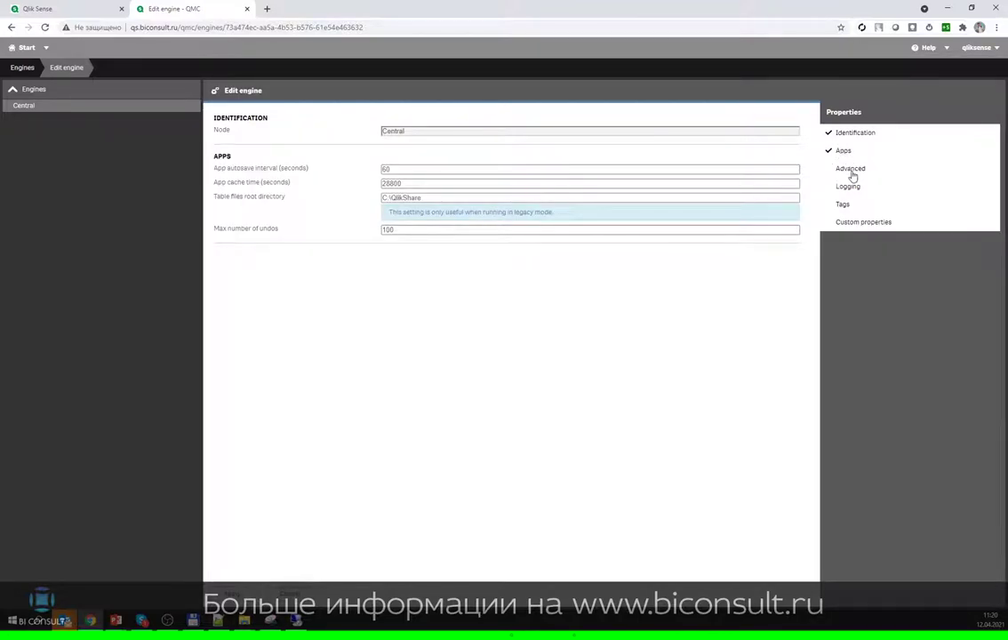
click(850, 169)
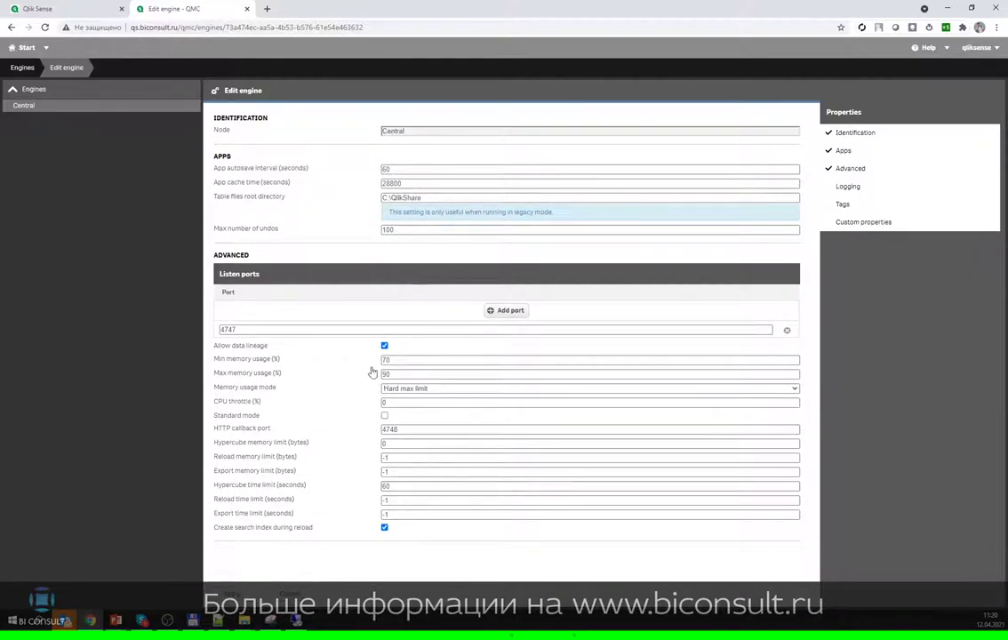
- Open the Central scheduler's settings from the Schedulers overview
click(46, 48)
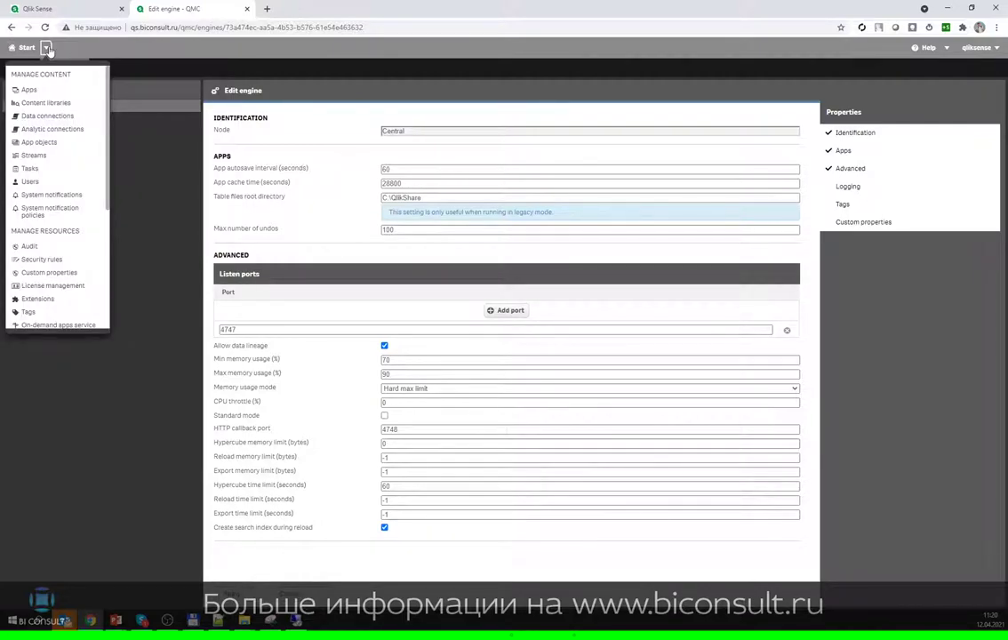
scroll(35, 233, down, 3)
scroll(36, 233, down, 1)
scroll(44, 277, down, 2)
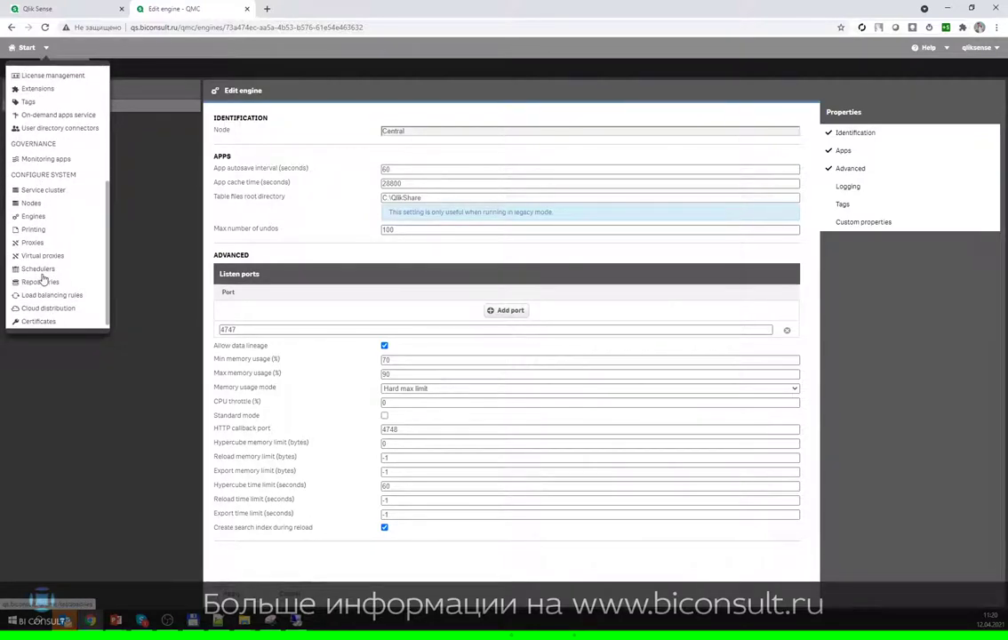
click(40, 270)
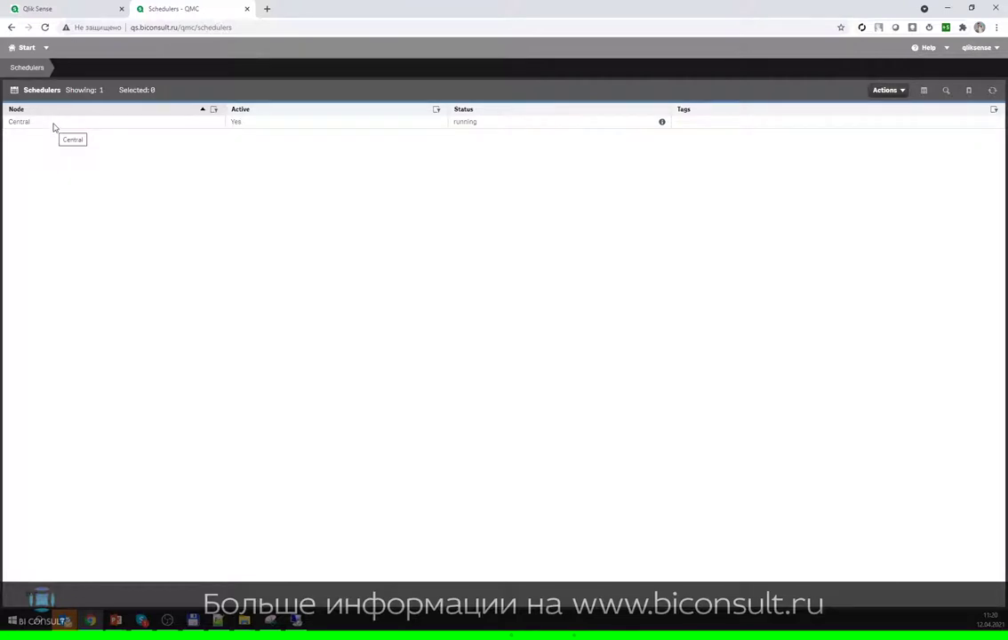
double_click(54, 125)
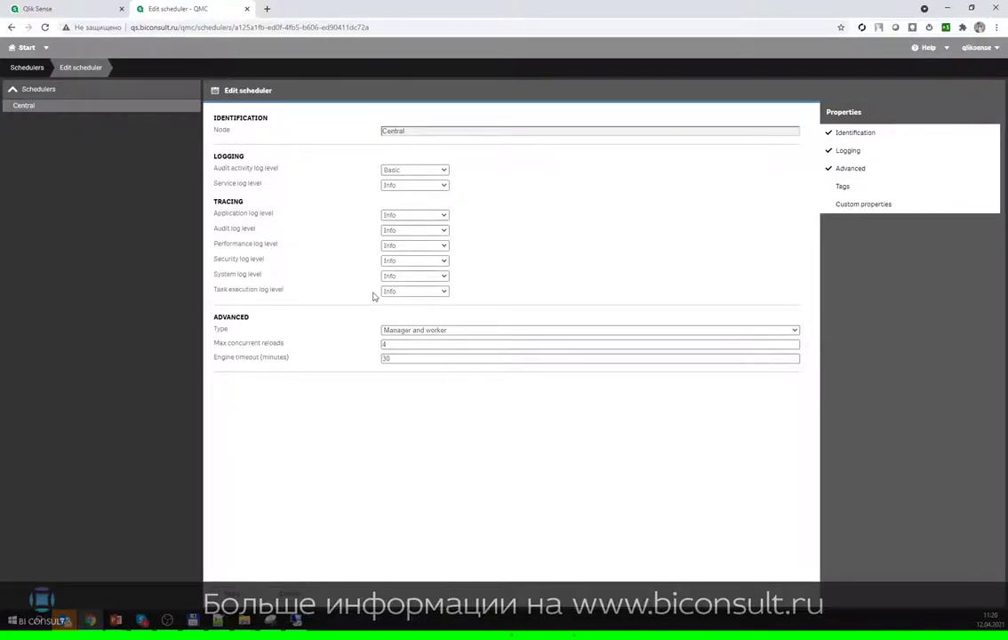
- Examine the available scheduler types and application log levels without selecting a different option
click(444, 331)
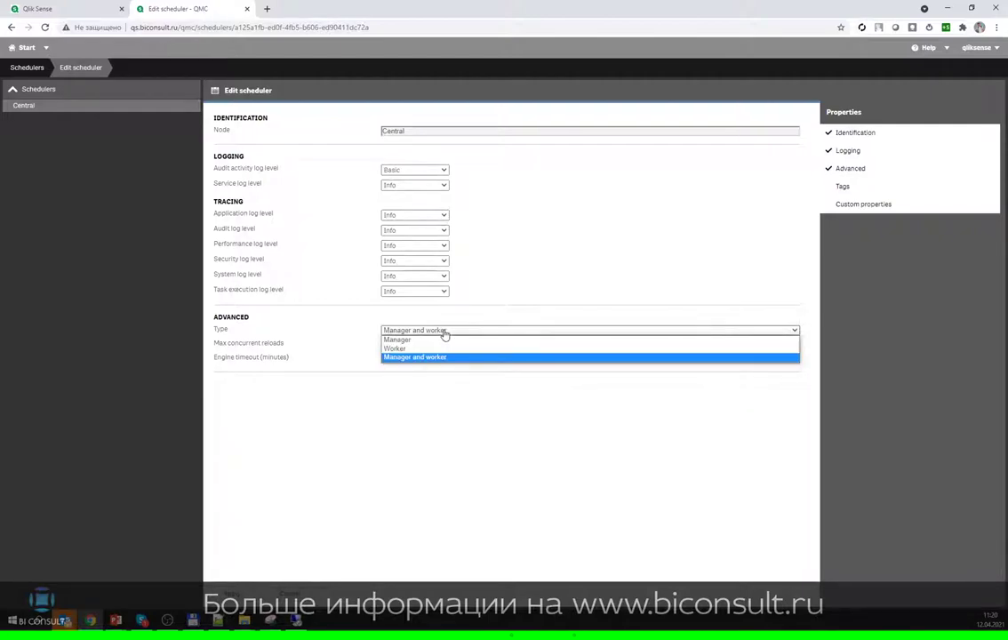
click(416, 417)
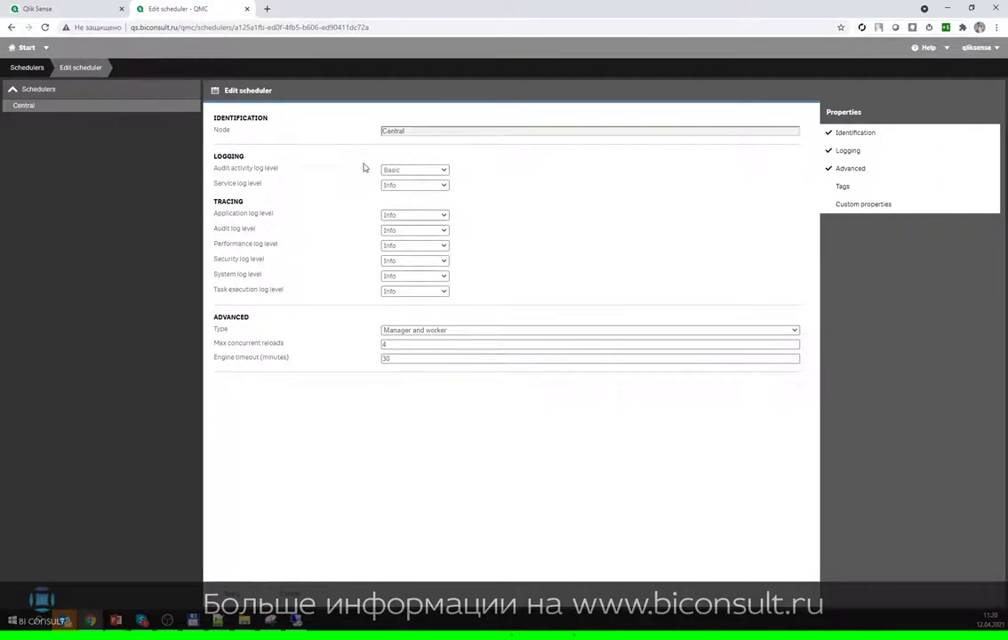
click(418, 216)
click(511, 214)
- Open the Central repository's settings and display its Tags properties along with the logging levels
click(47, 48)
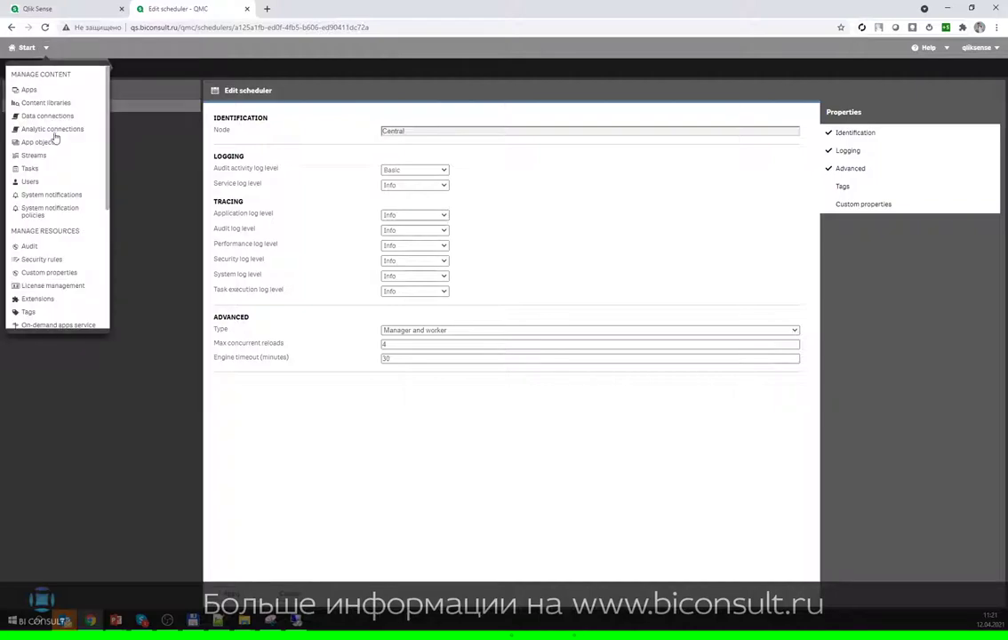
scroll(64, 260, down, 3)
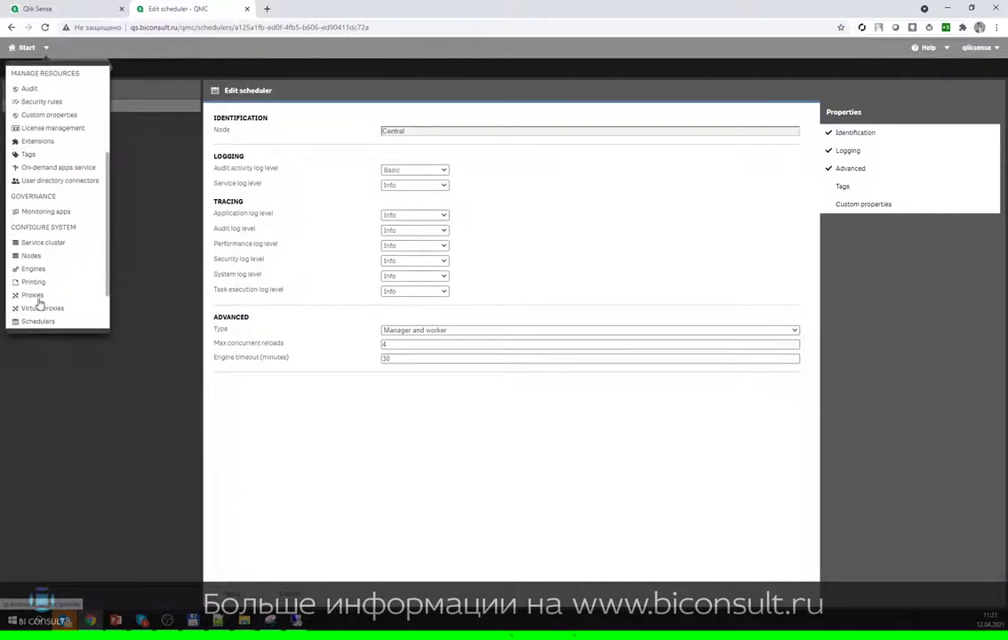
scroll(38, 298, down, 1)
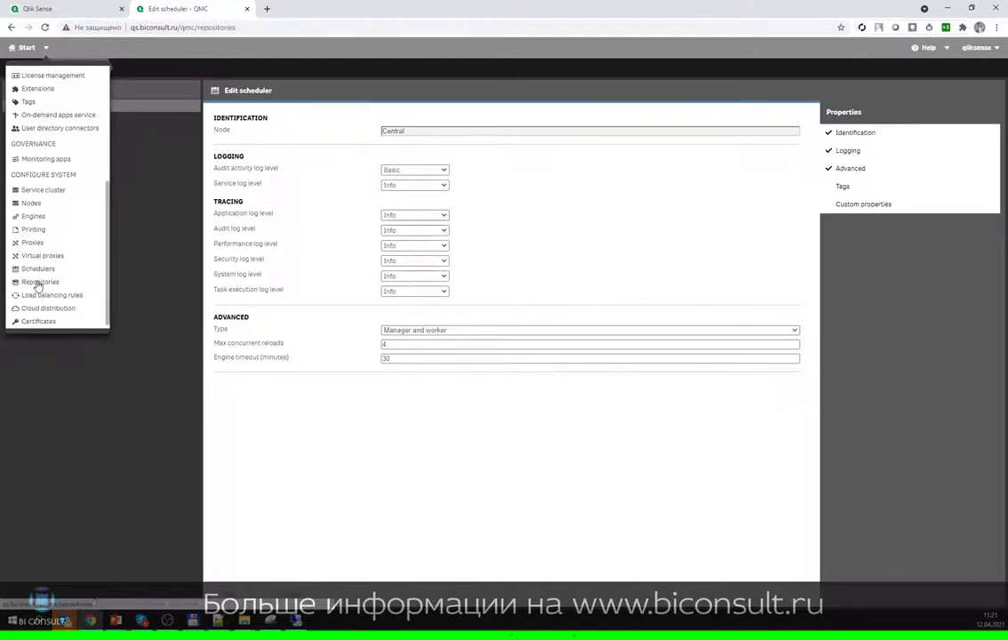
click(38, 282)
double_click(61, 123)
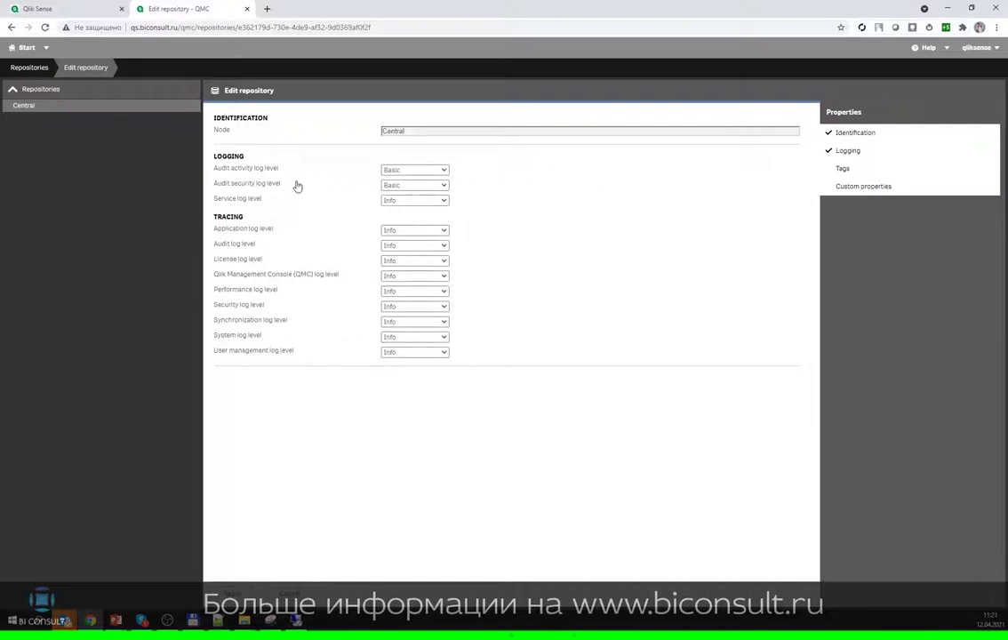
click(840, 168)
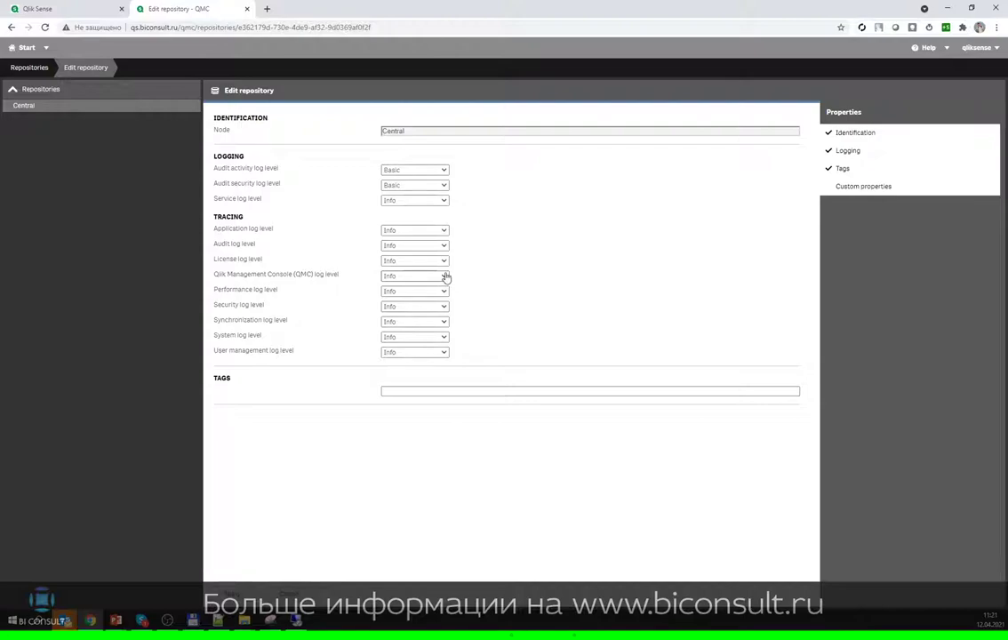
- Review the service cluster settings and open the Central node from the Nodes overview
click(26, 47)
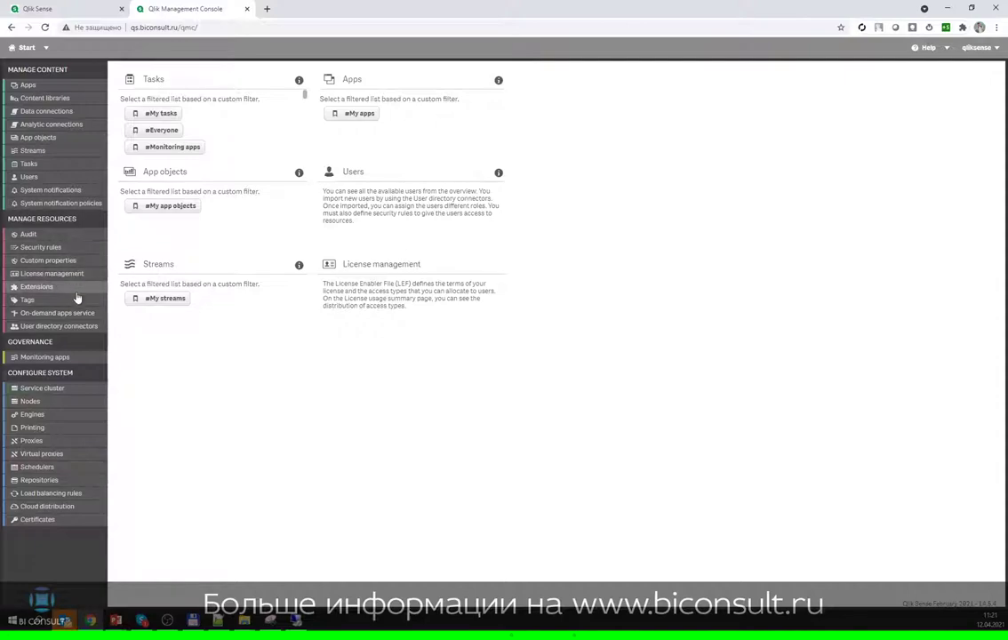
click(56, 390)
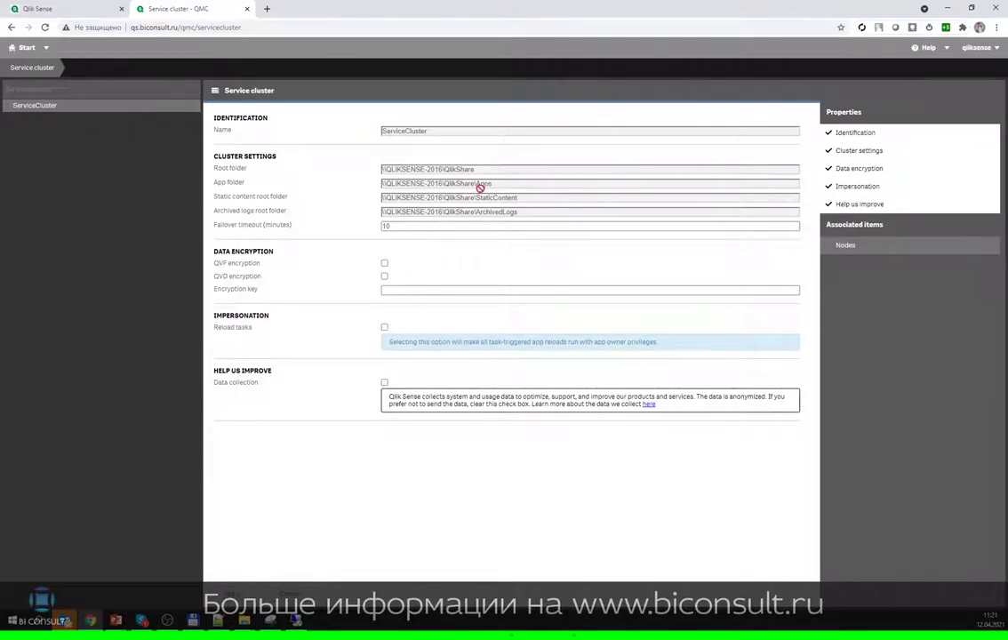
click(26, 47)
click(34, 402)
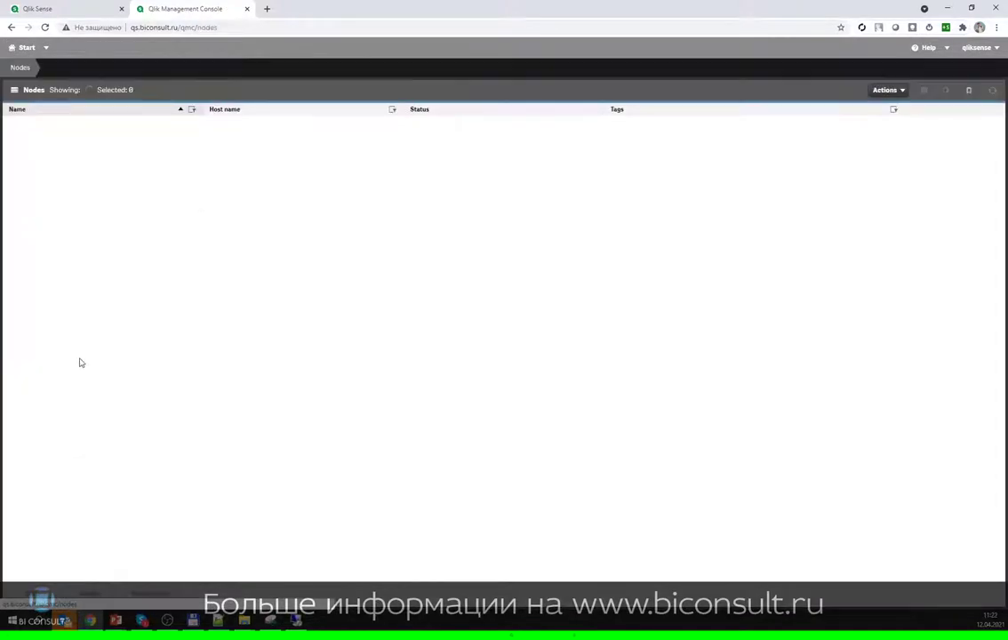
double_click(85, 124)
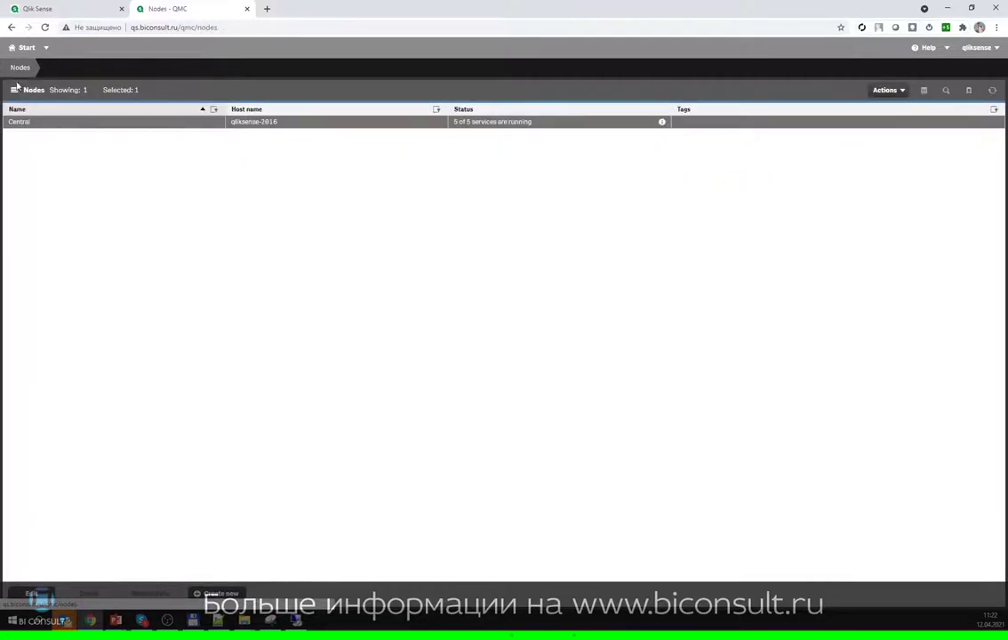
- Open the ResourcesOnCentralNode load balancing rule to review its conditions
click(21, 49)
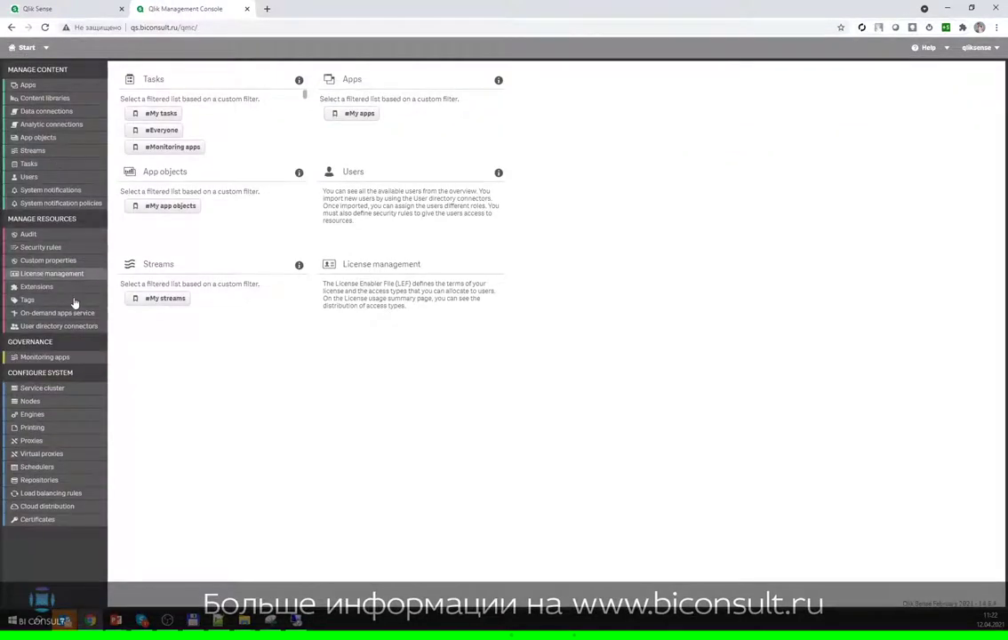
click(39, 494)
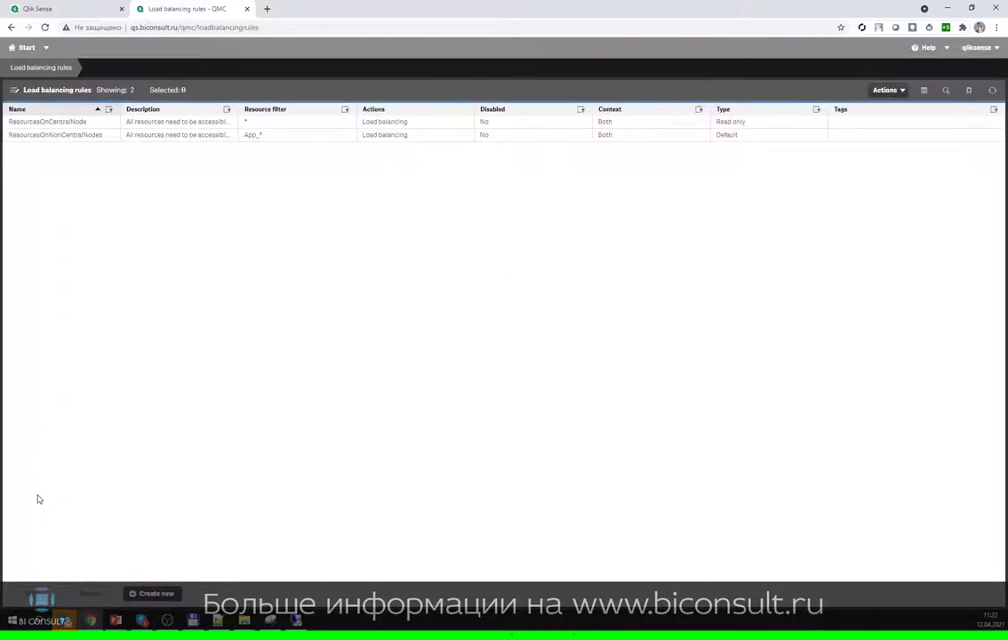
double_click(79, 124)
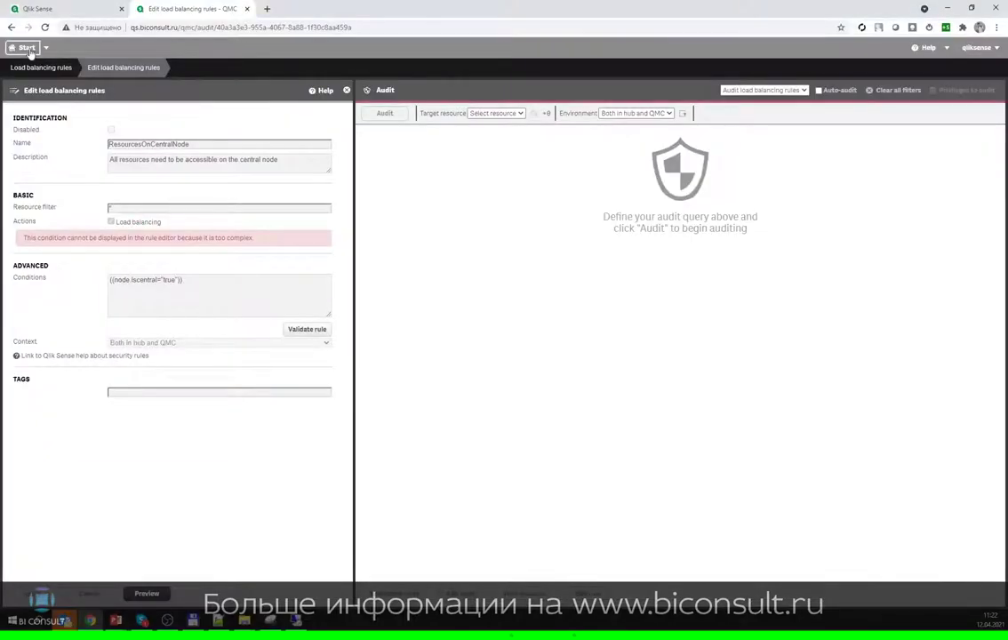
- Open the overview of data connections
click(25, 47)
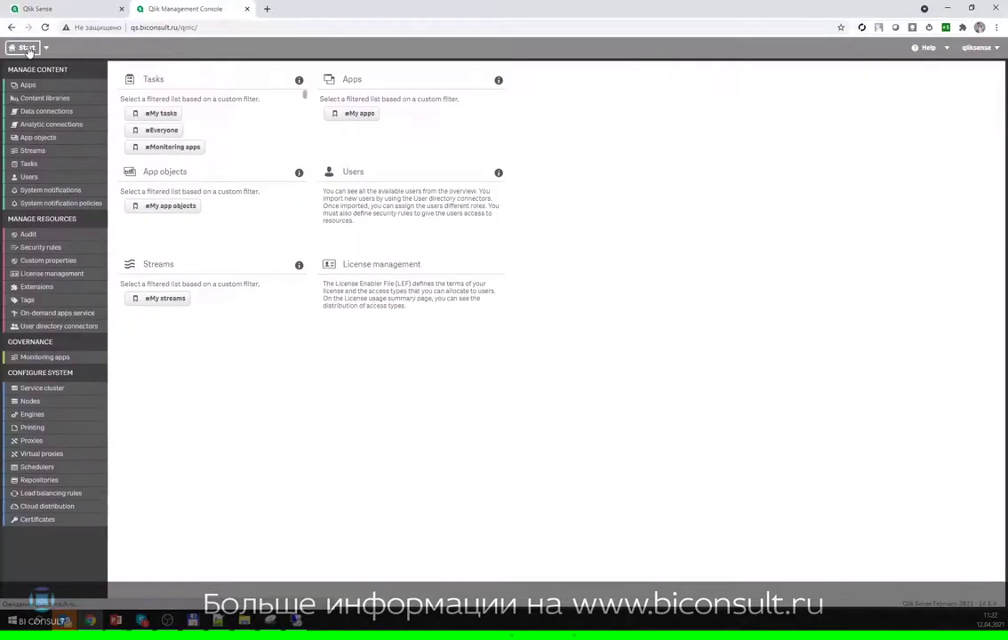
click(49, 111)
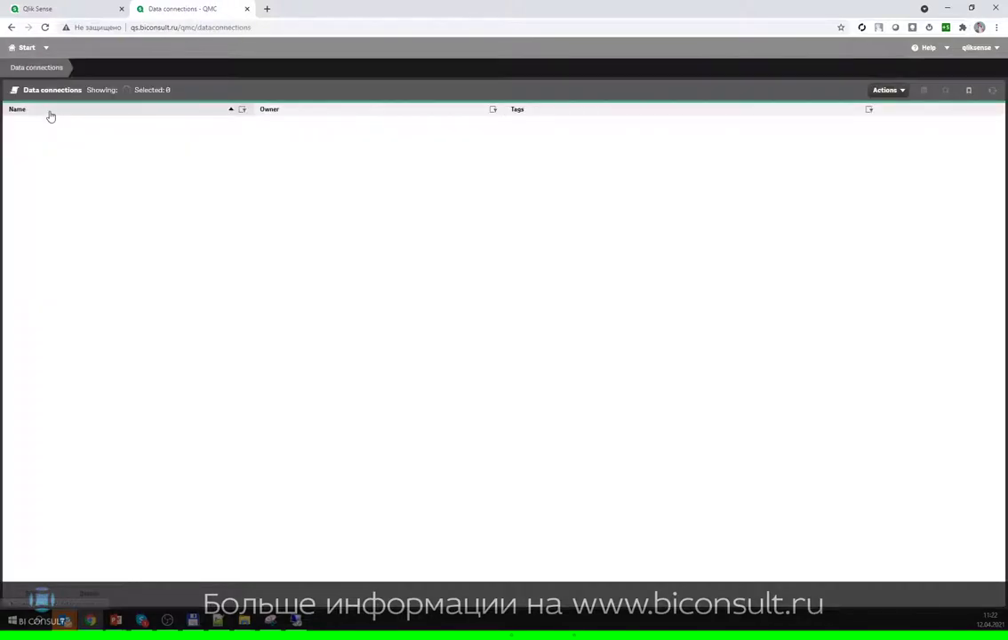
- Look through the list of data connections and filter it by the name "demo"
scroll(267, 346, down, 15)
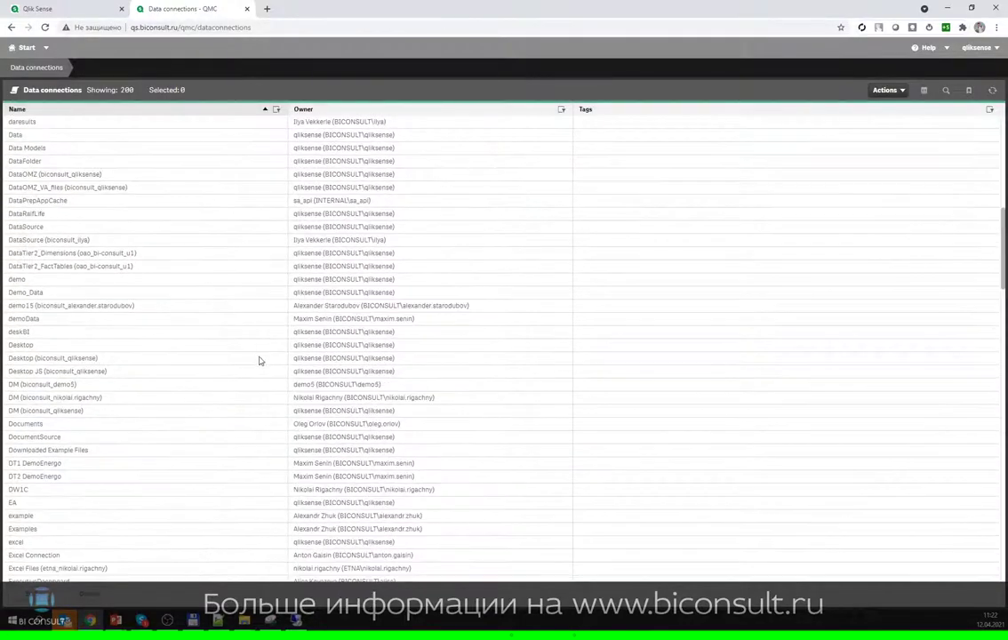
scroll(255, 359, down, 5)
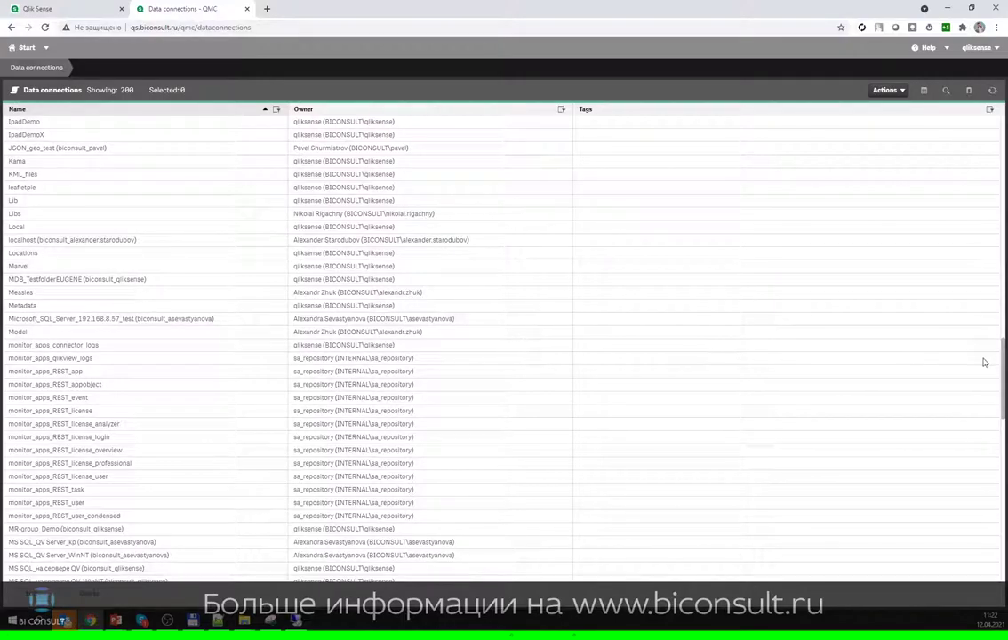
drag(1005, 373, 1005, 151)
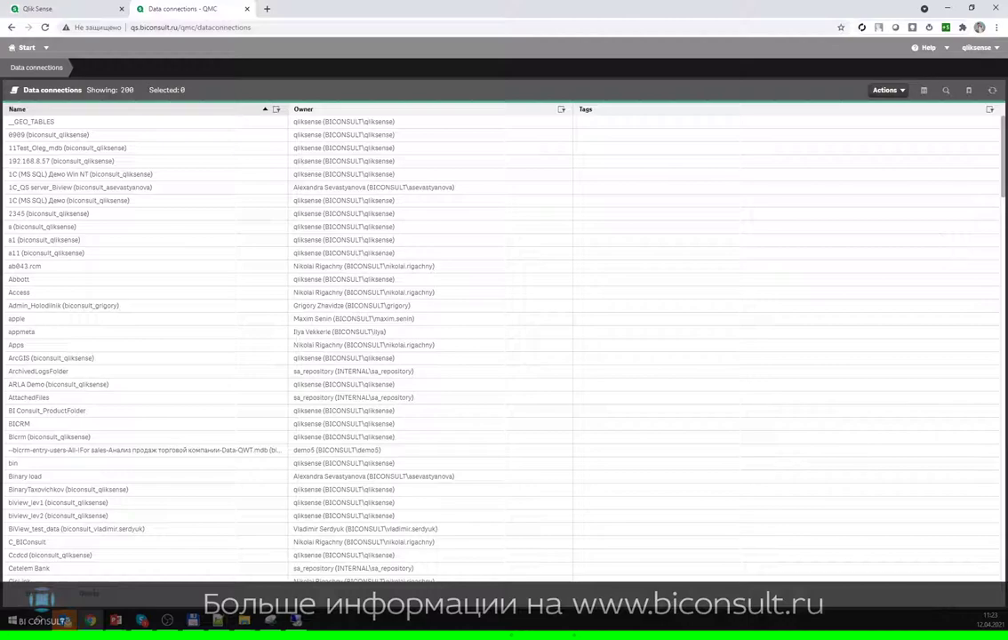
mouse_move(1004, 154)
mouse_down()
mouse_move(1004, 180)
mouse_move(1004, 155)
mouse_up()
click(276, 110)
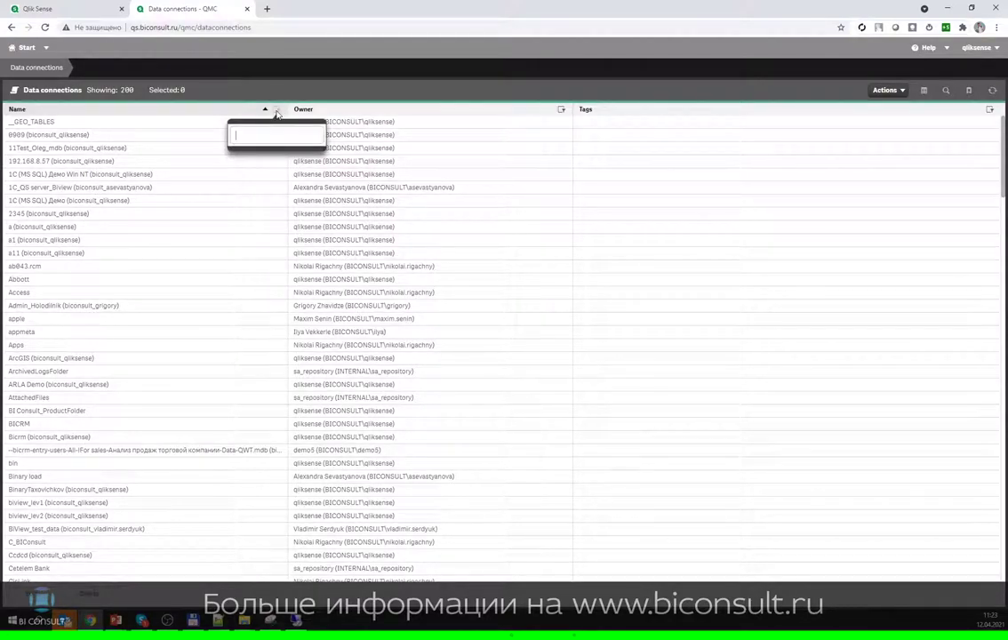
text(c)
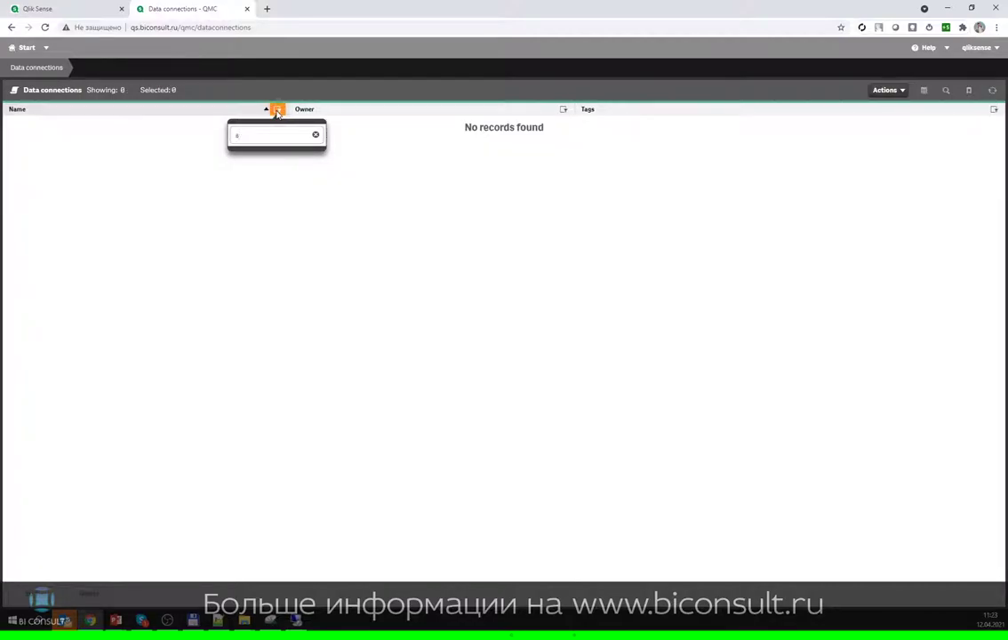
text(emo)
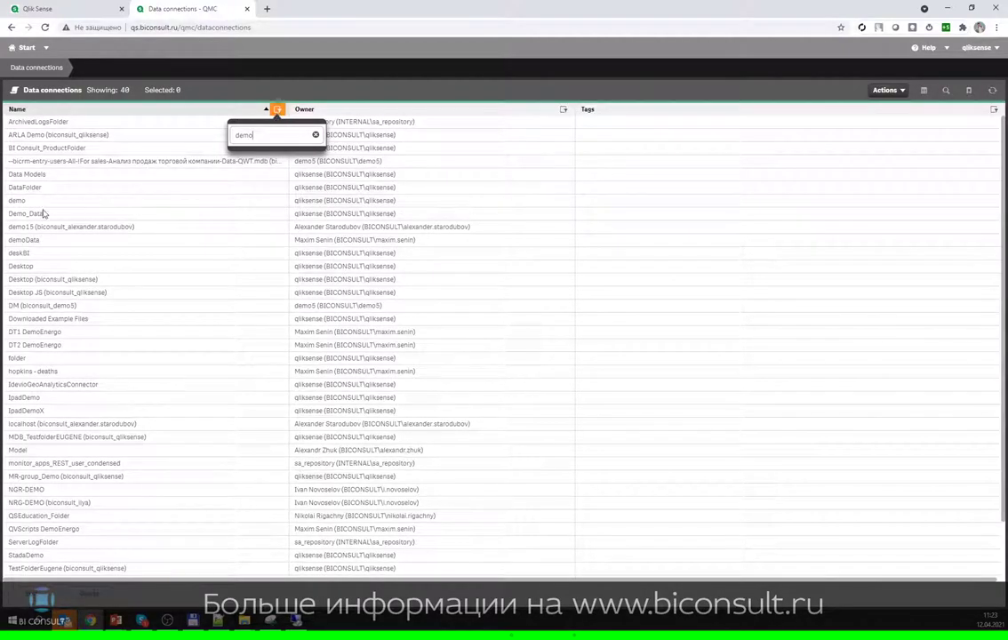
- Open the data connection named demo and review its connection string
double_click(32, 201)
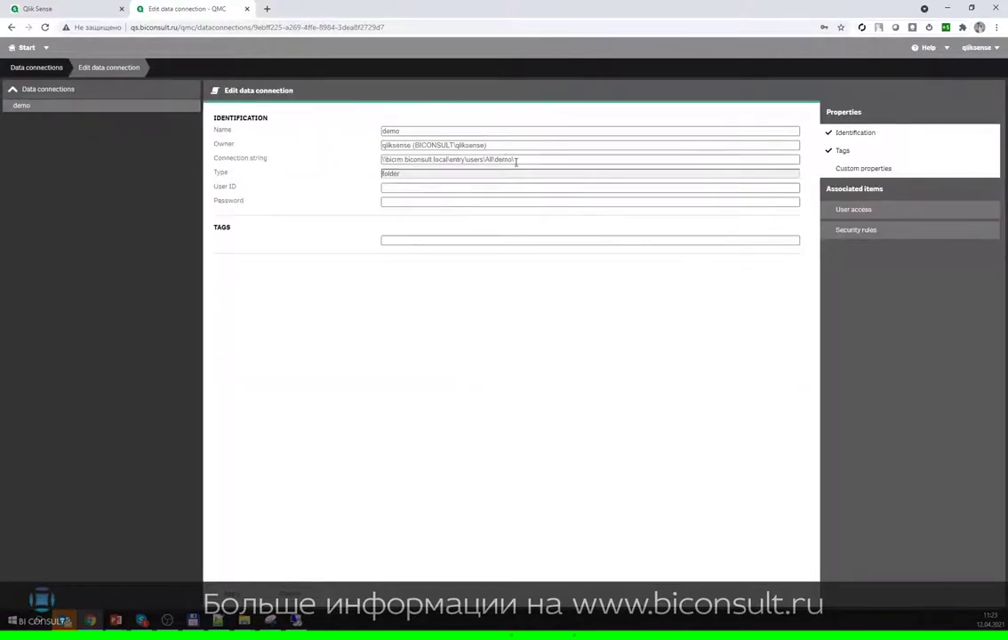
drag(548, 158, 338, 183)
click(416, 371)
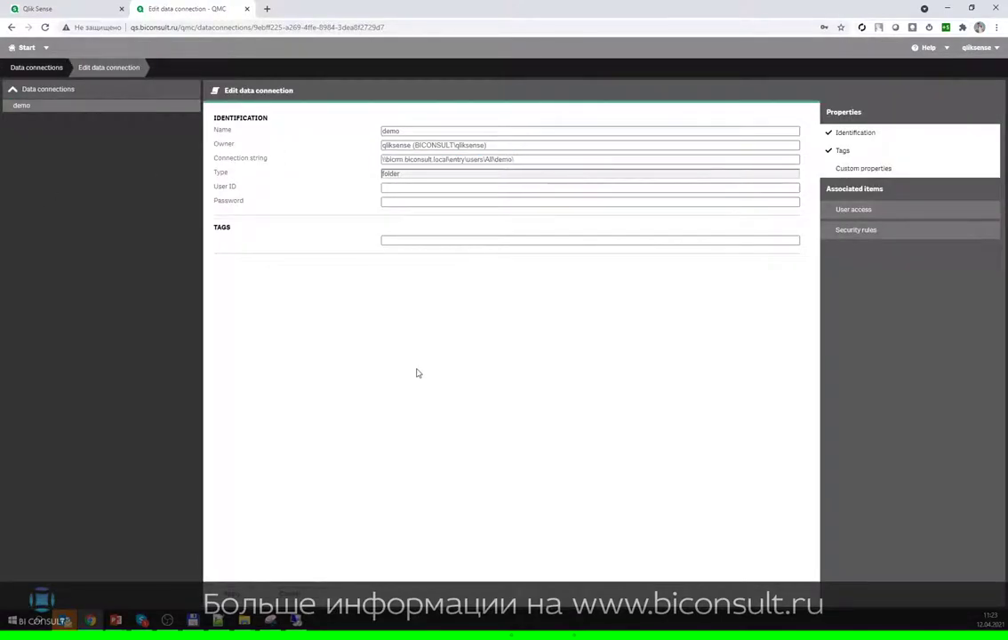
click(27, 47)
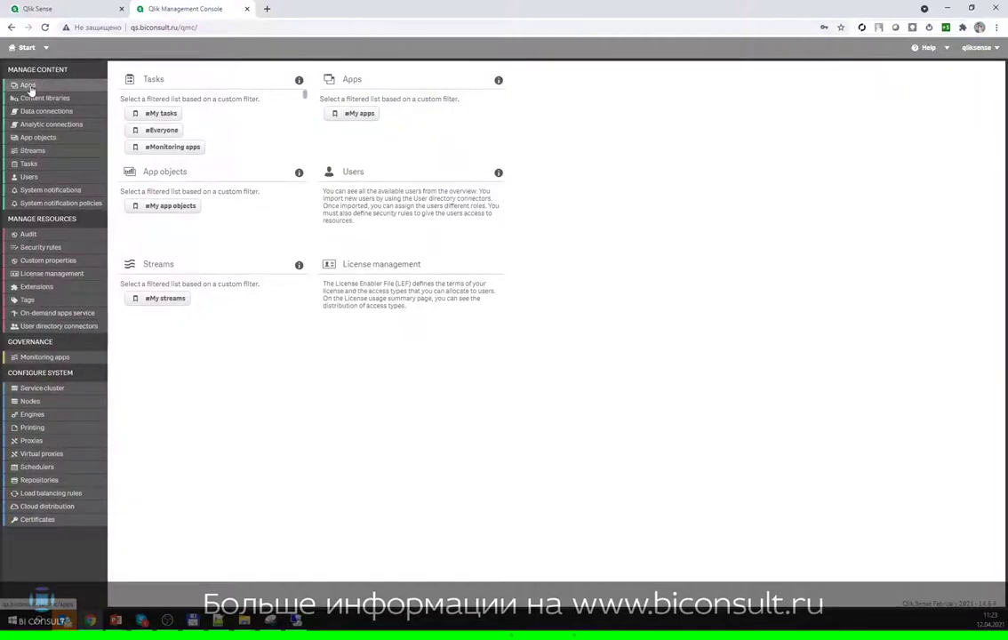
click(26, 85)
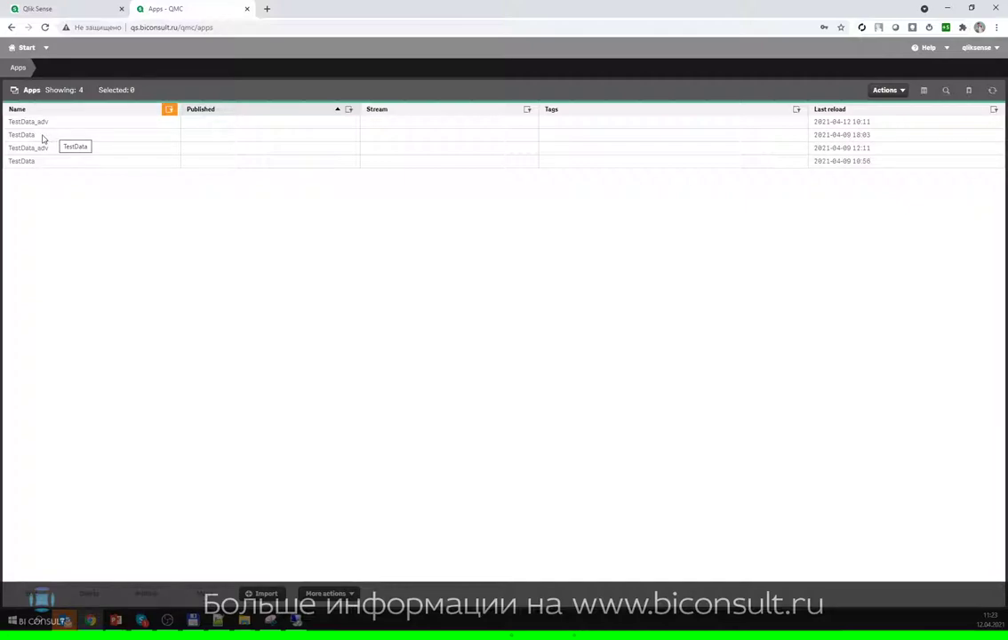
click(79, 136)
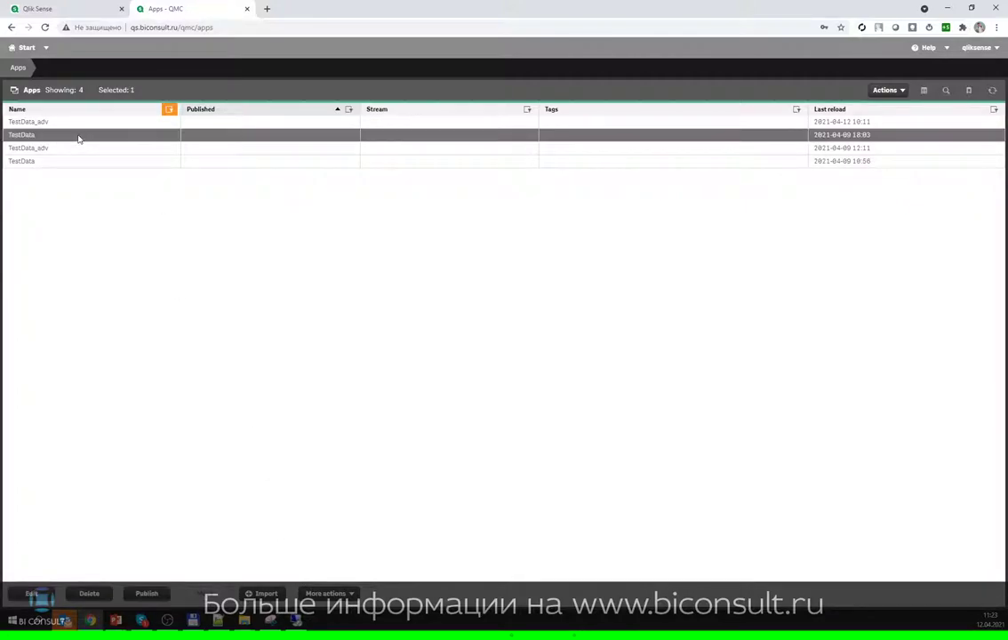
click(343, 593)
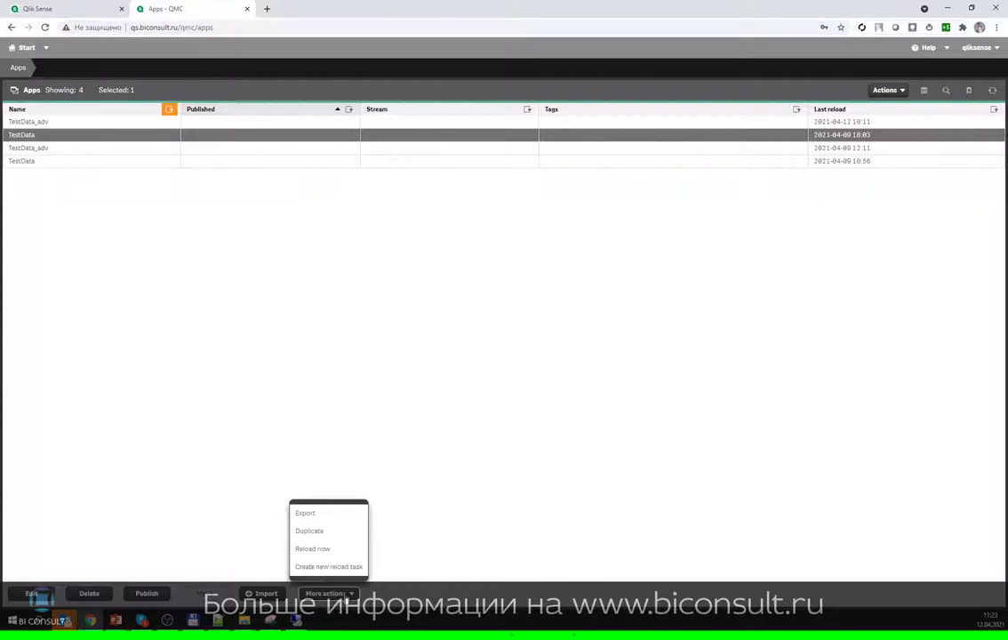
click(206, 425)
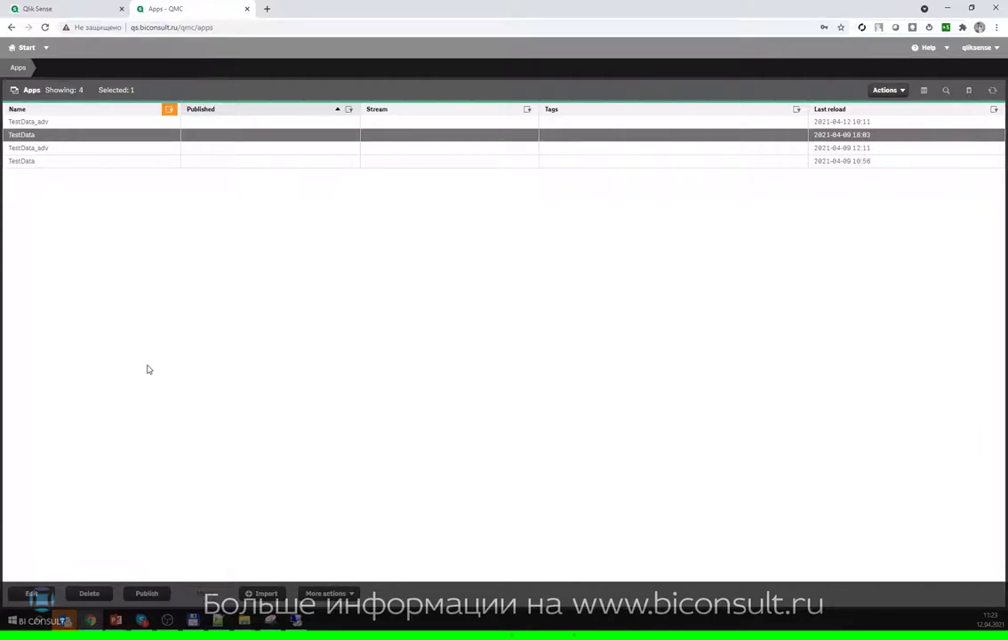
- Review the selected TestData app's properties, then return to the apps overview and show its additional actions again
double_click(59, 136)
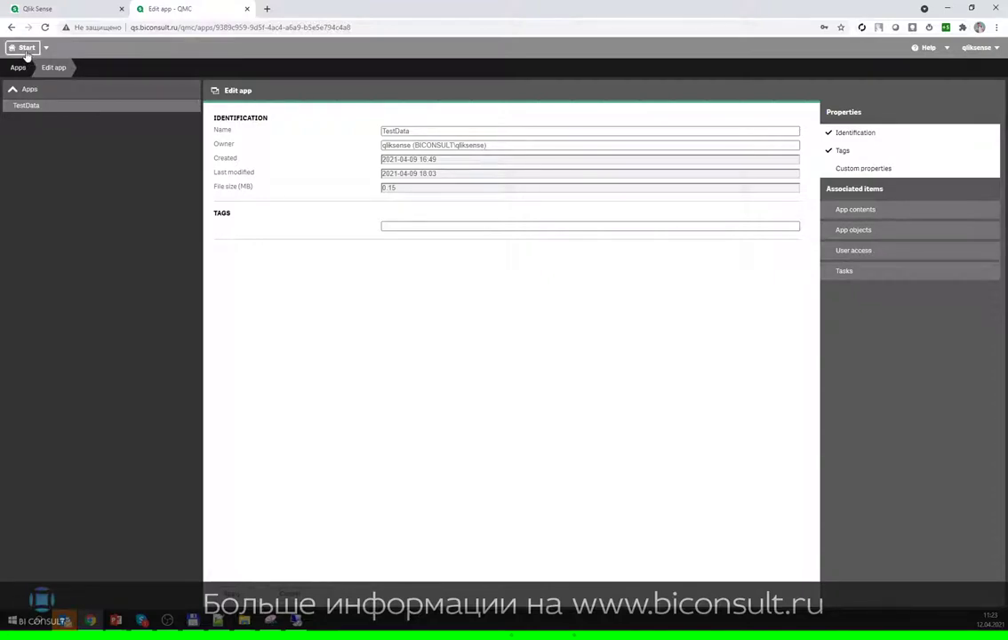
click(61, 91)
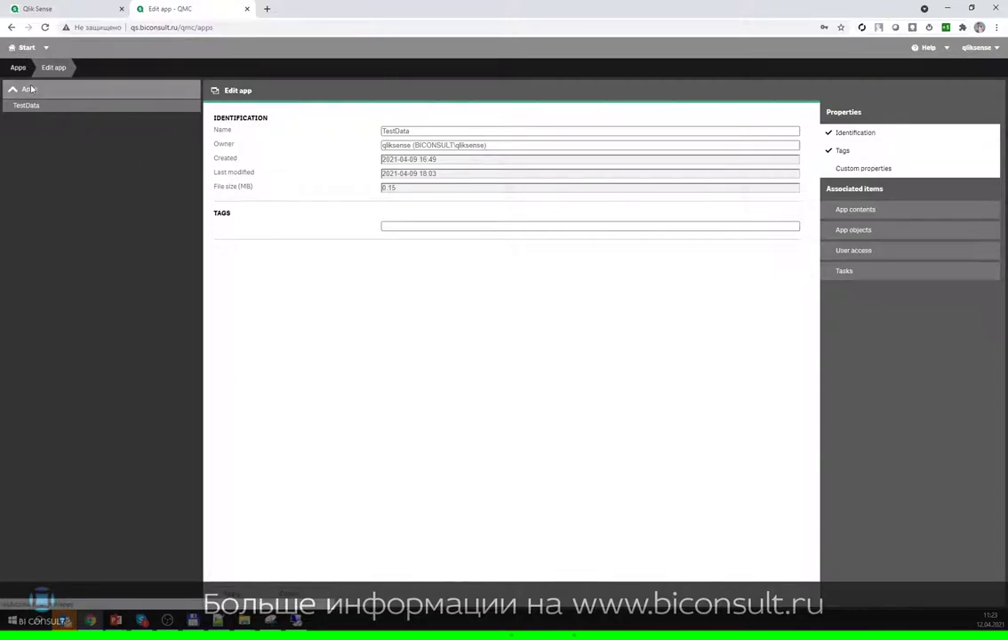
click(343, 594)
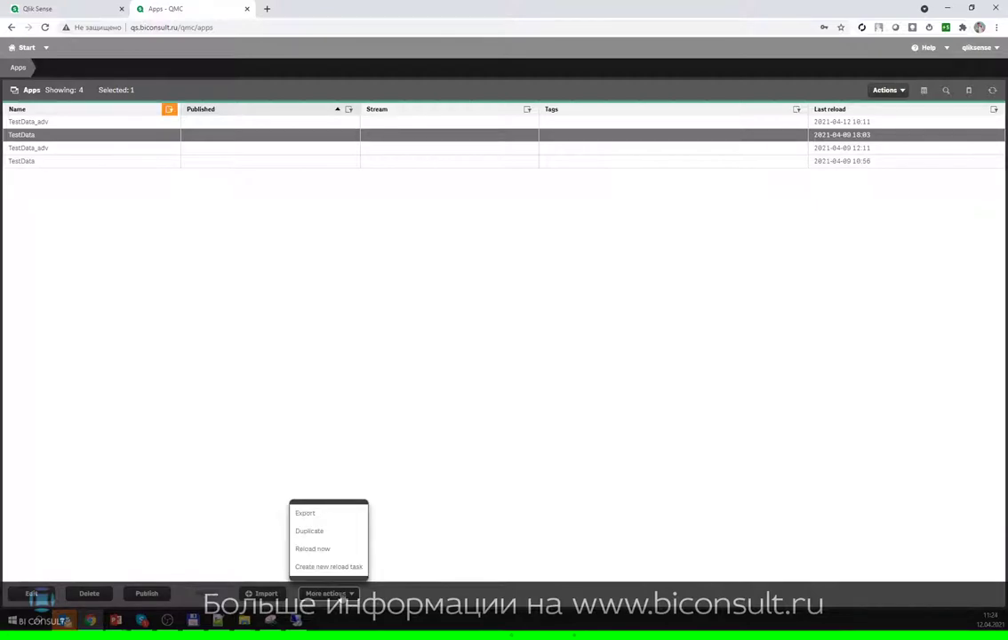
- Open the Demo stream from the streams overview to review its properties
click(27, 48)
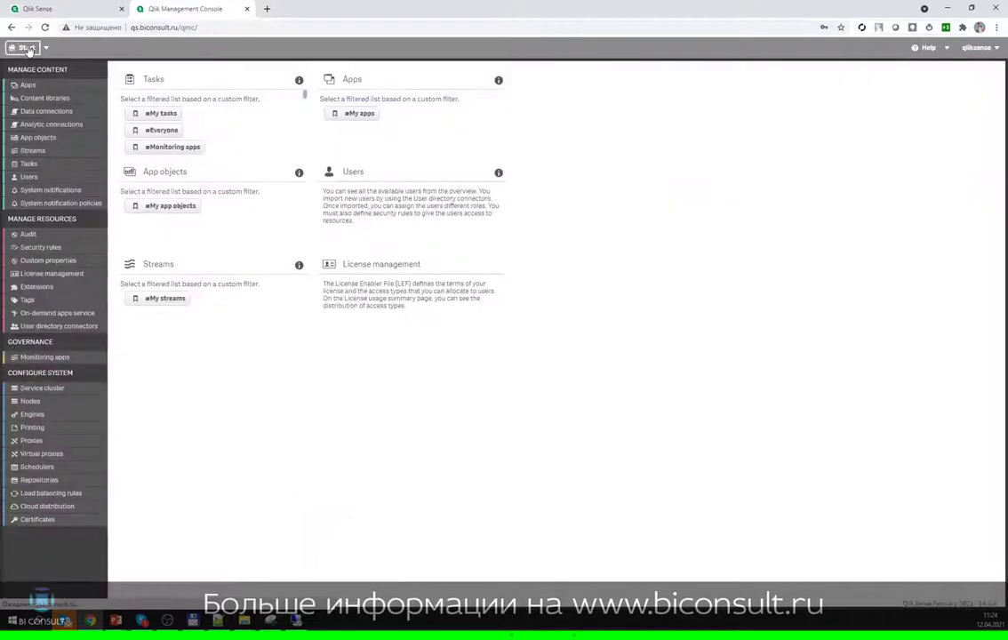
click(33, 150)
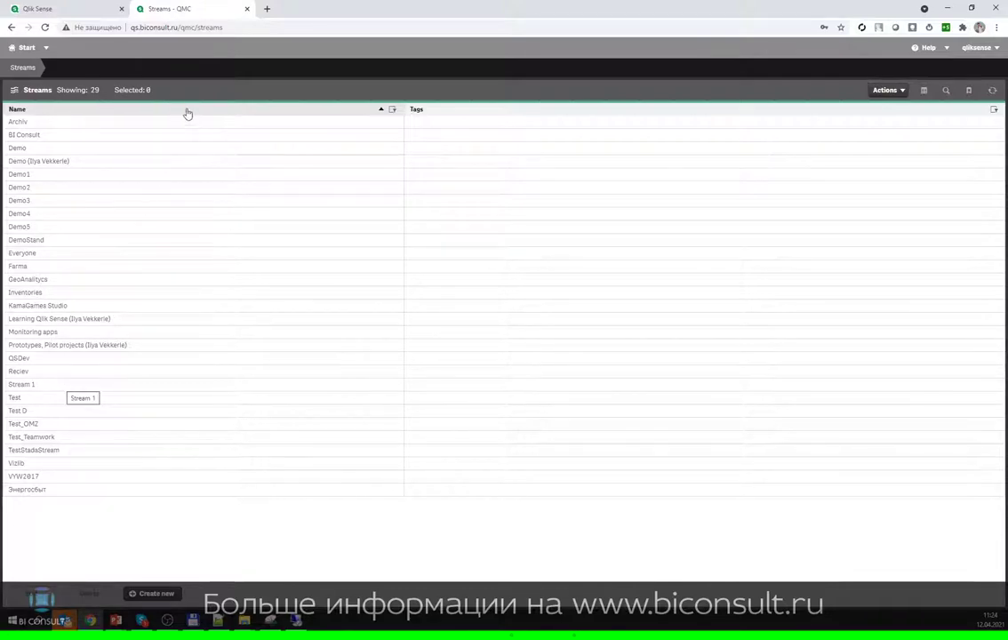
double_click(29, 148)
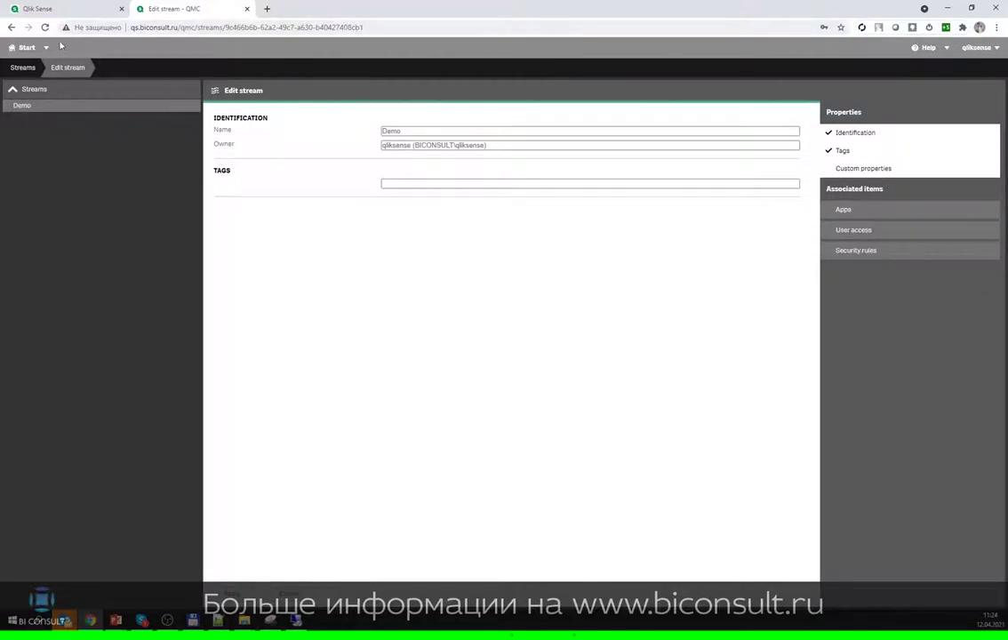
- Open the Reload License Monitor task and review its Reload License Monitor Schema trigger without changing the schedule
click(27, 49)
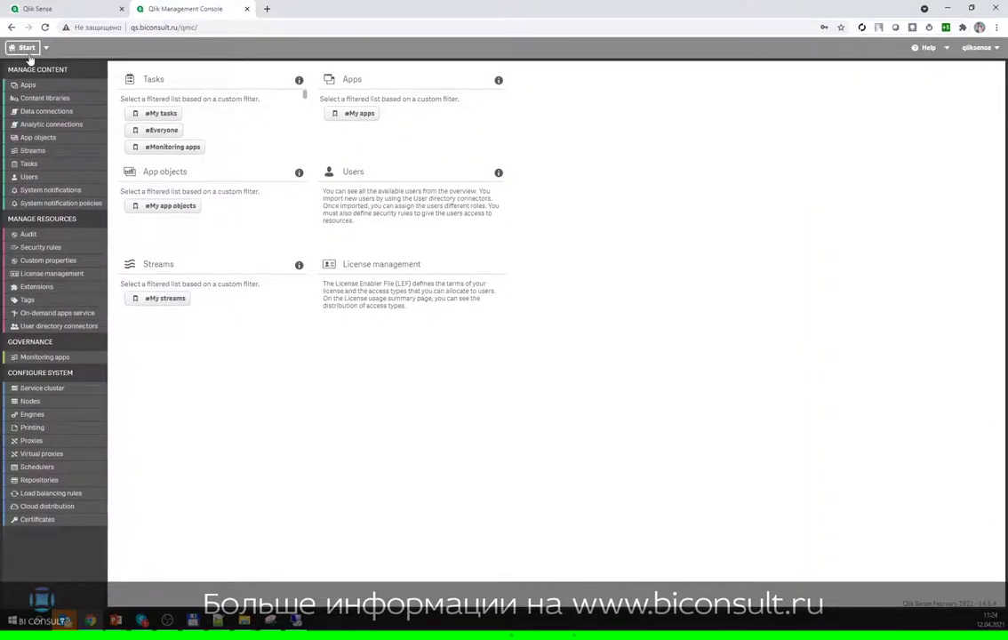
click(29, 164)
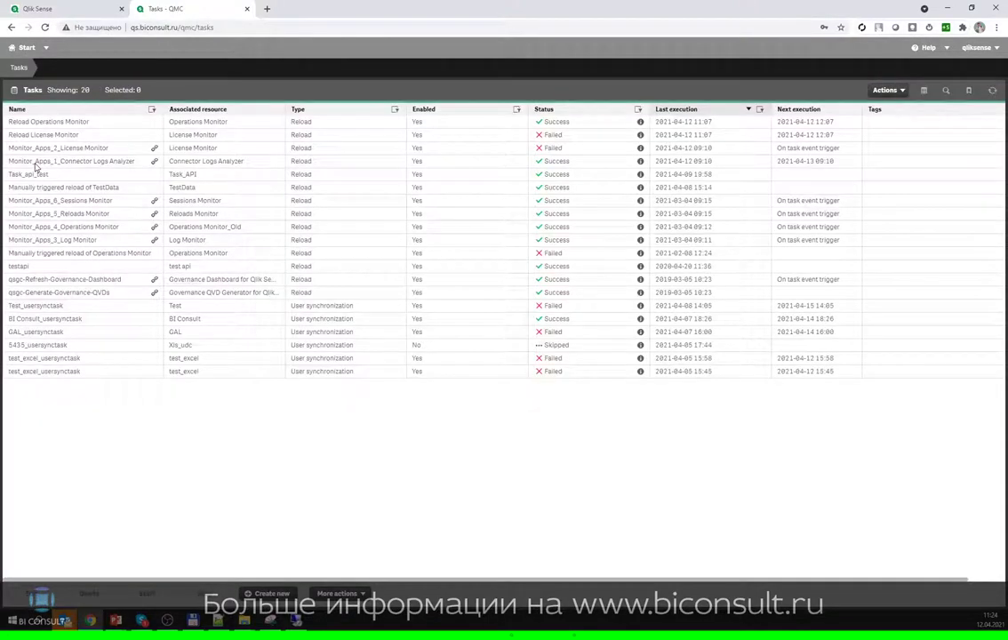
double_click(108, 135)
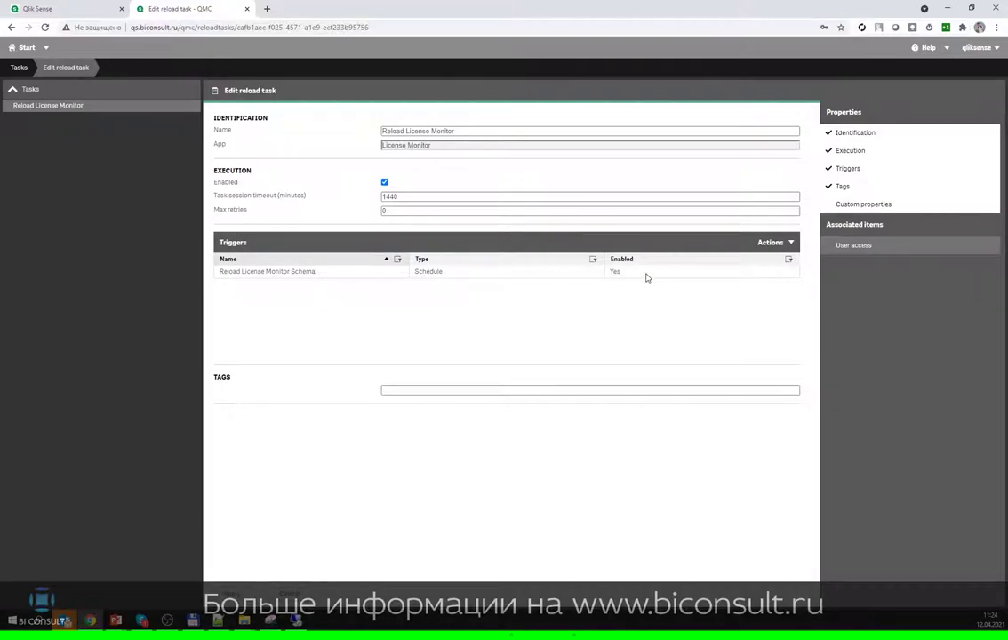
double_click(373, 272)
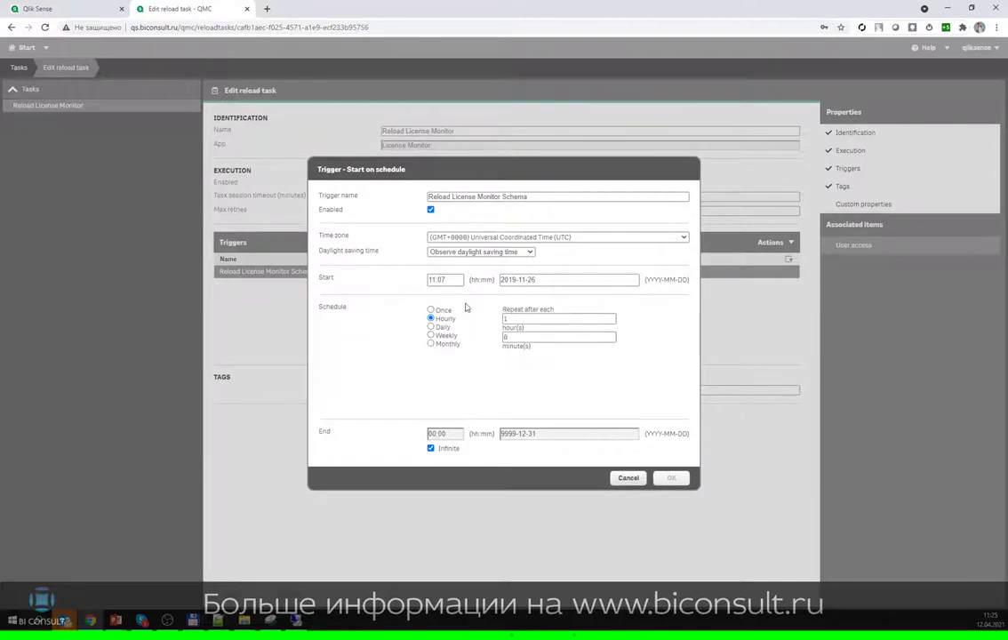
click(636, 480)
- Return to the tasks overview and review the task chain of Monitor_Apps_2_License Monitor
click(20, 69)
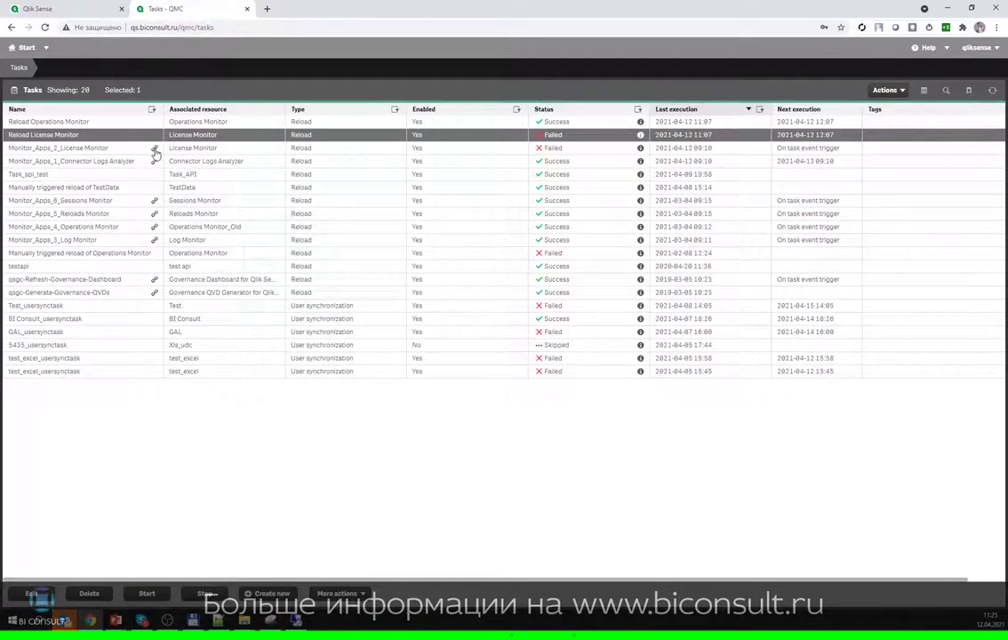
click(156, 150)
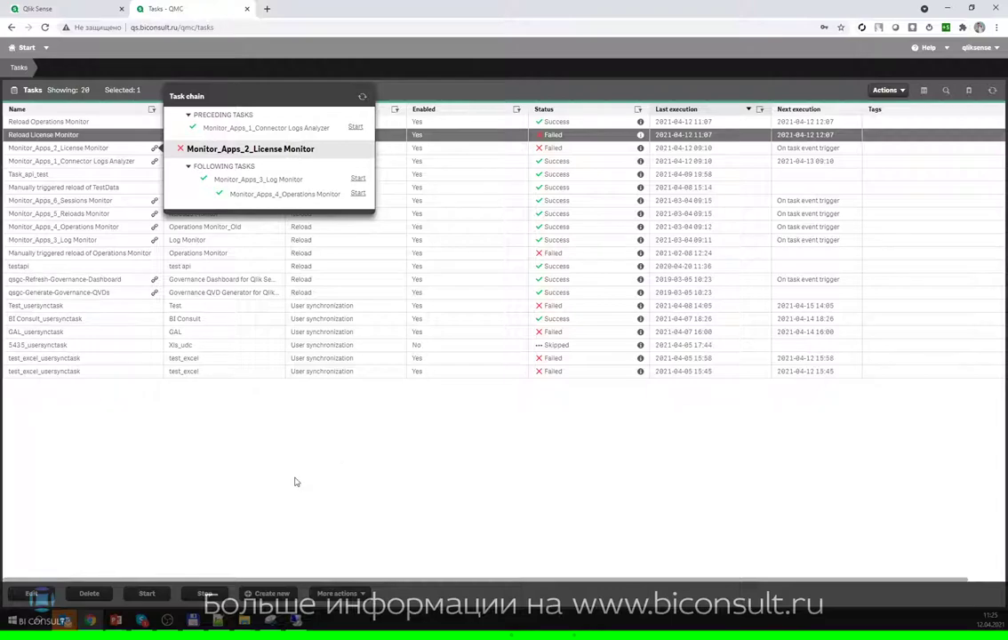
click(237, 480)
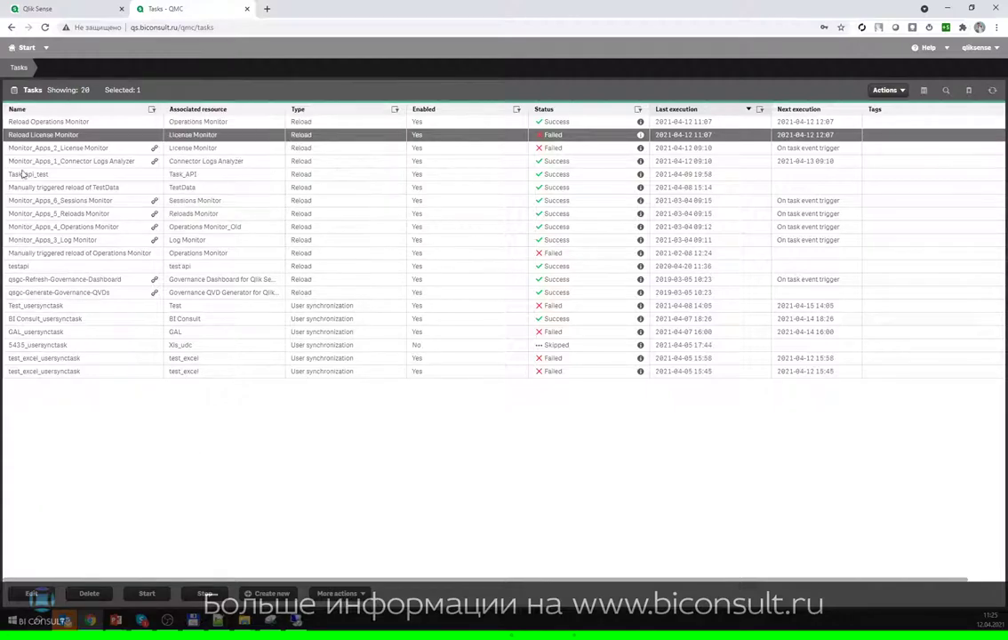
- Open Custom library from the content libraries overview and list its contents
click(25, 48)
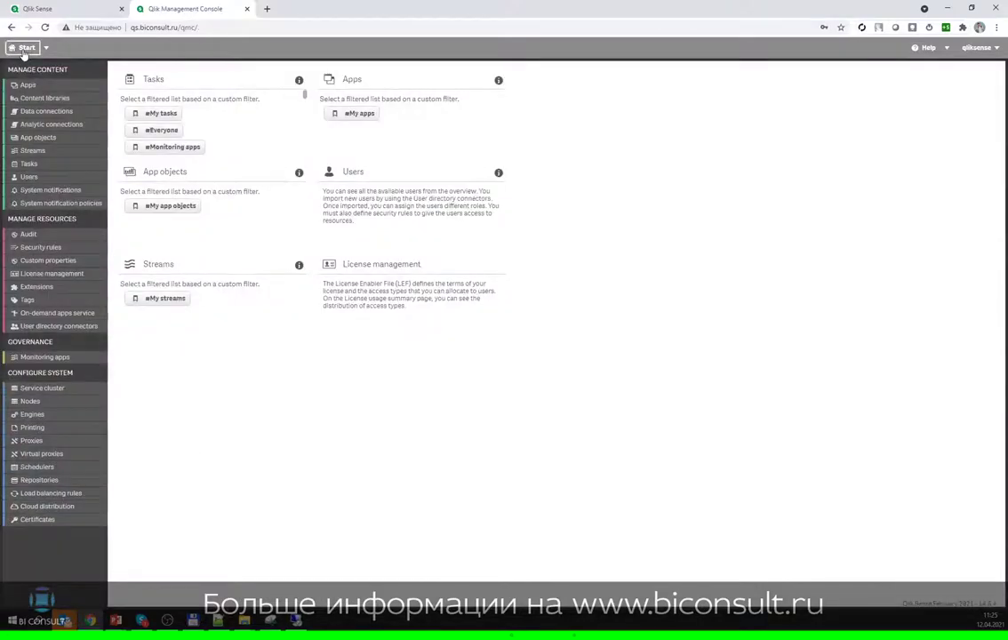
click(55, 98)
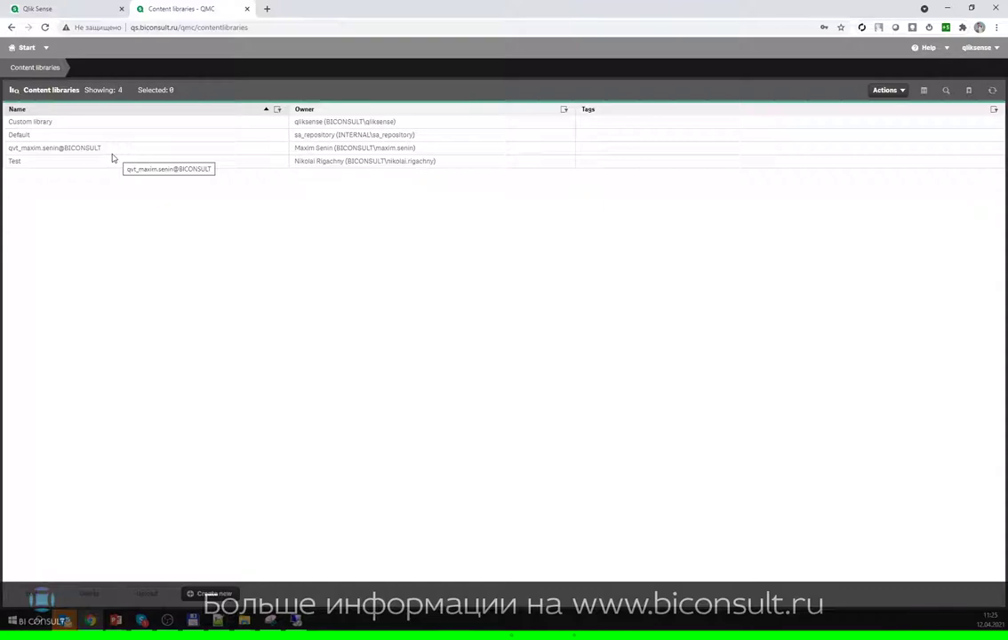
double_click(68, 127)
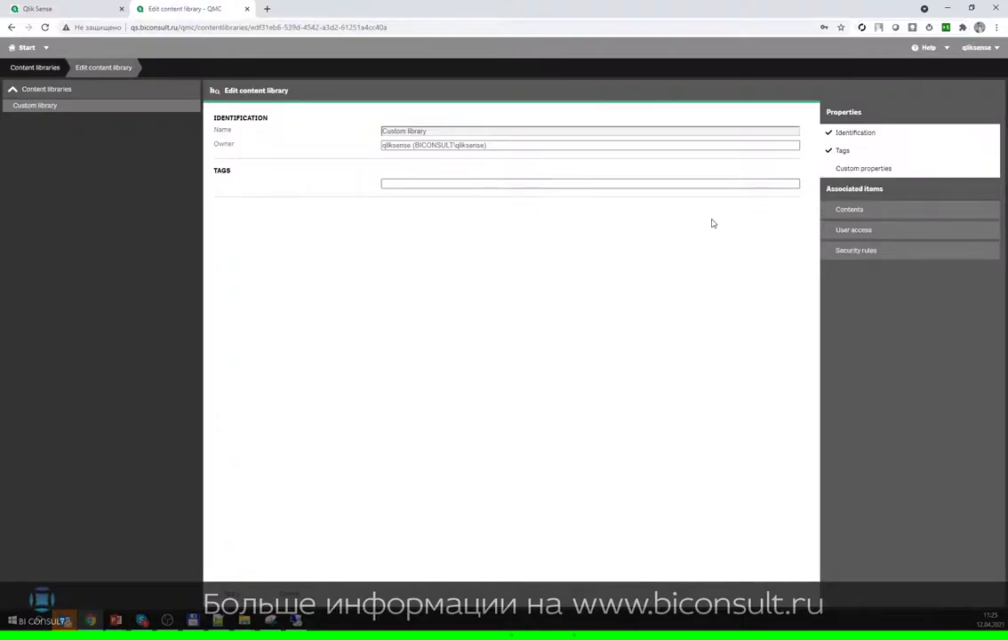
click(867, 211)
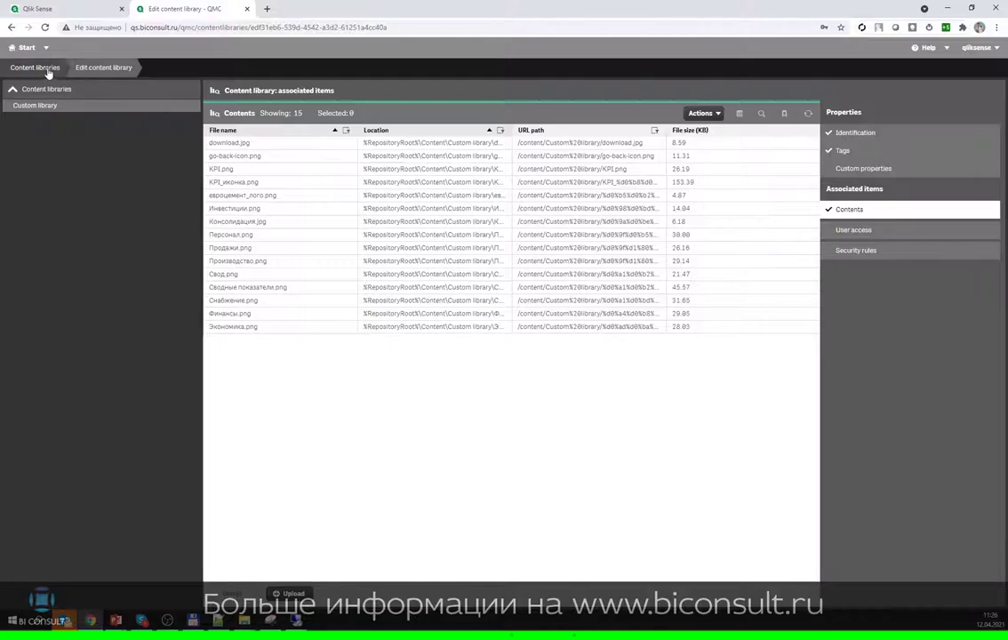
- Look through the extensions overview and open the basic-template extension to review its properties
click(27, 48)
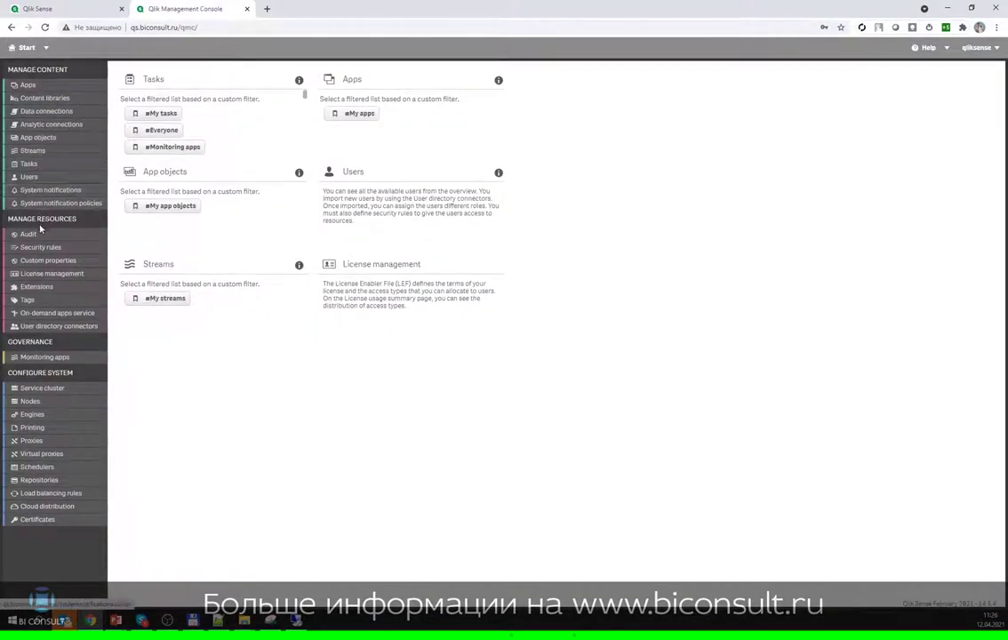
click(36, 288)
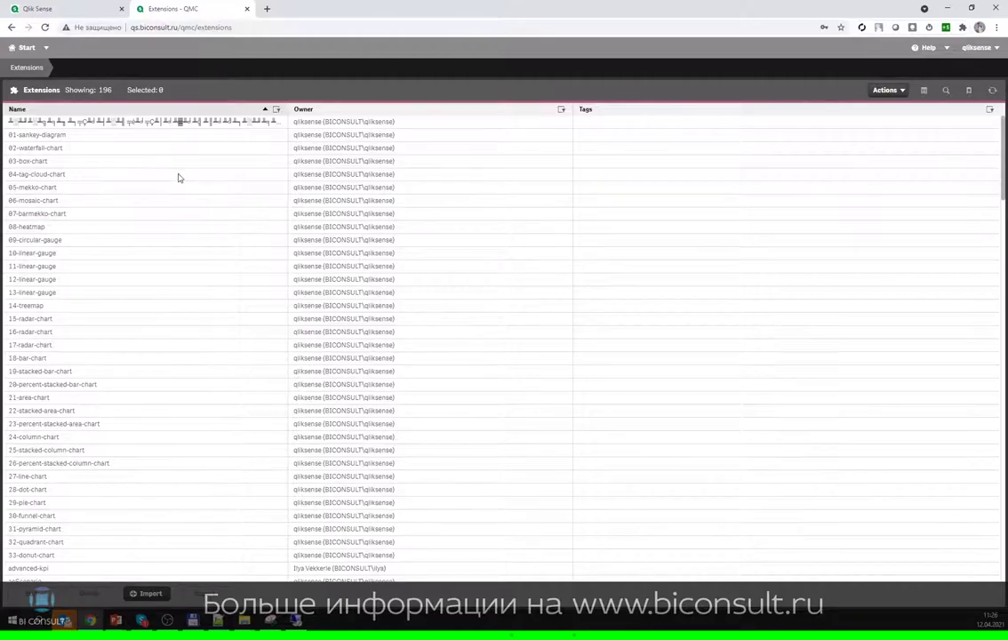
scroll(180, 187, down, 5)
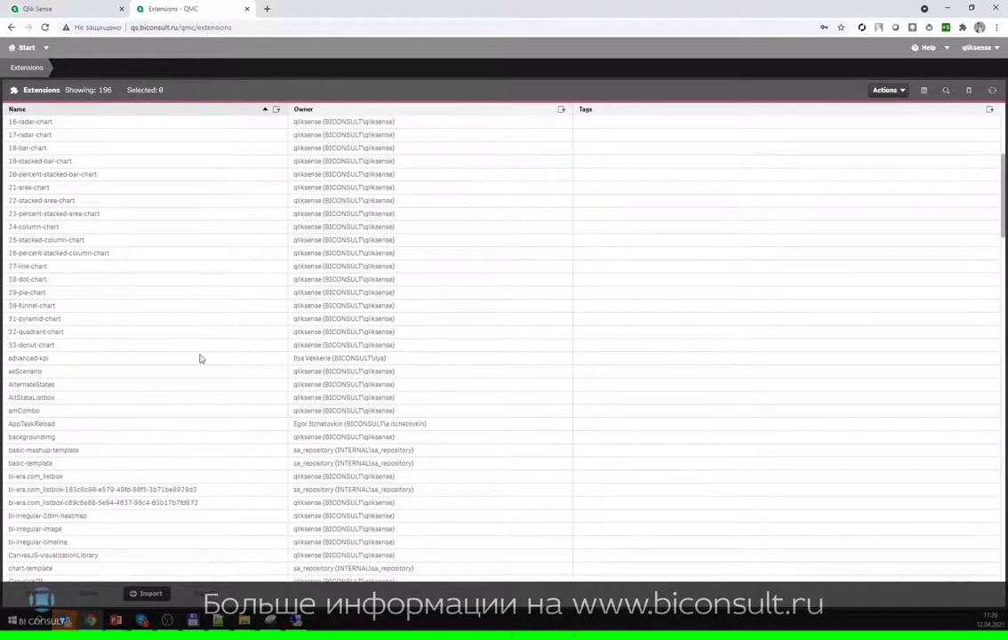
click(129, 358)
click(123, 383)
click(124, 398)
click(126, 411)
click(126, 424)
click(124, 437)
click(122, 451)
click(120, 463)
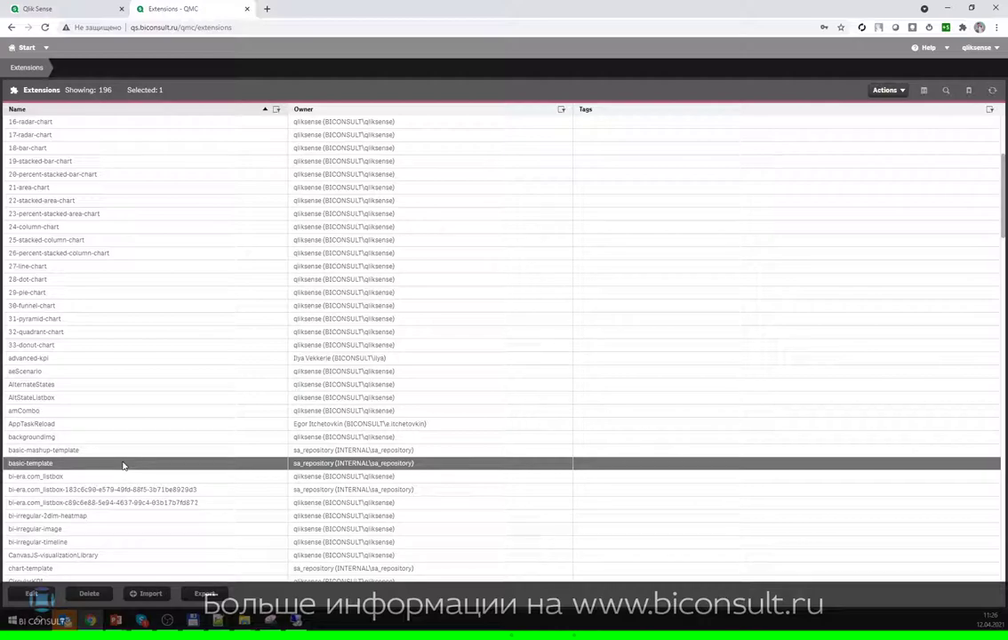
double_click(101, 464)
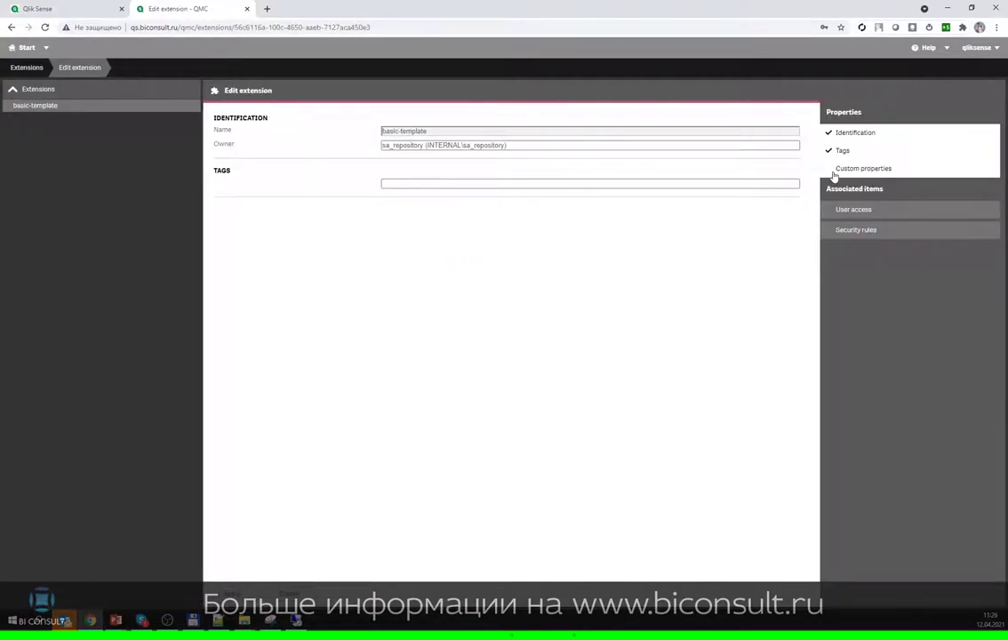
- List the security rules associated with the basic-template extension, and return to the start page
click(854, 229)
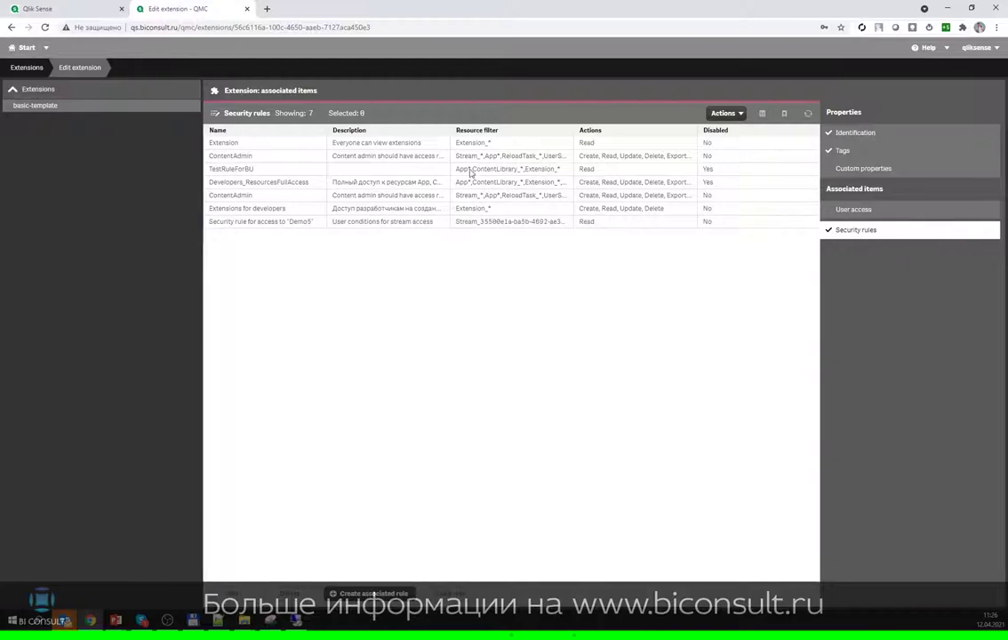
click(24, 47)
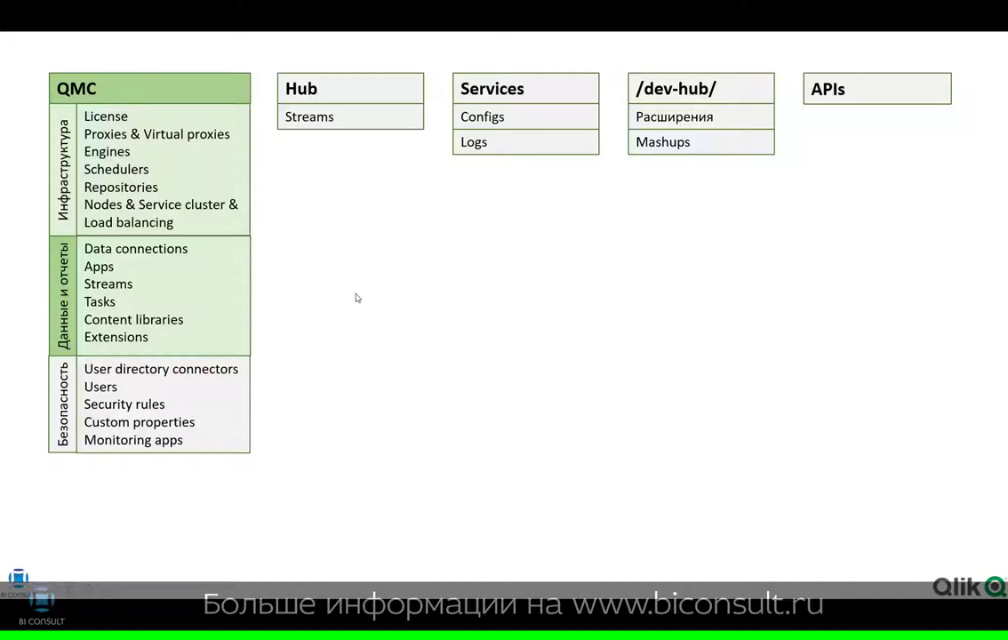
- Advance the presentation to the management topics, then switch back to the Qlik Management Console and review the user directory connectors overview
key(Right)
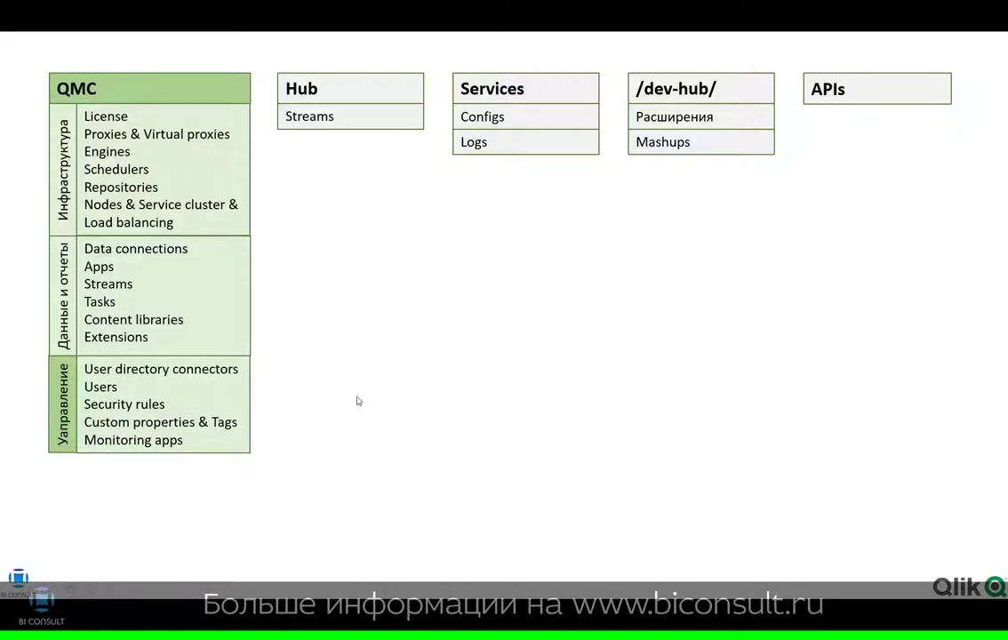
key(alt+Tab)
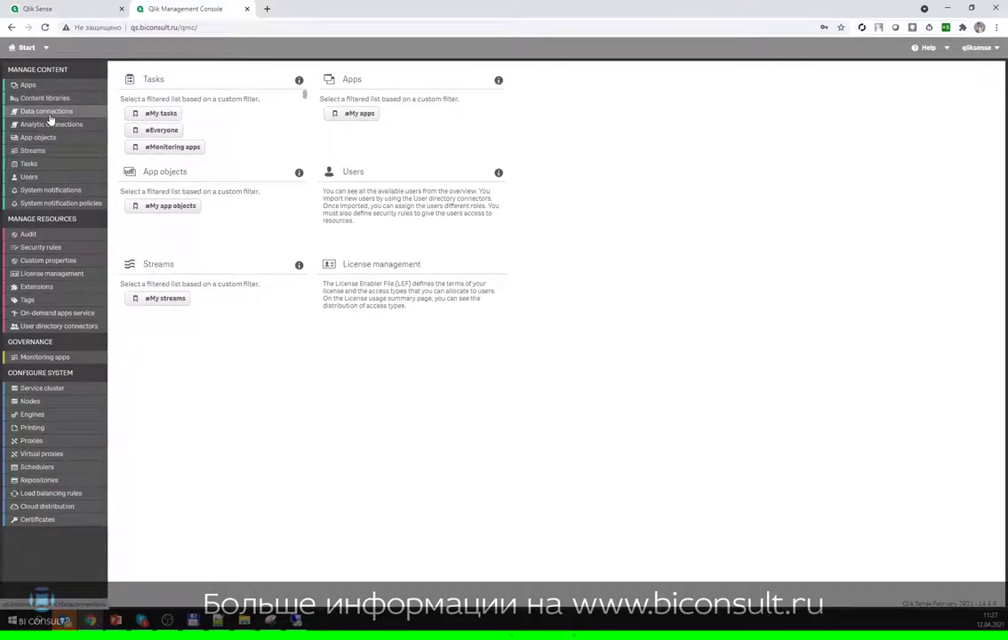
click(78, 327)
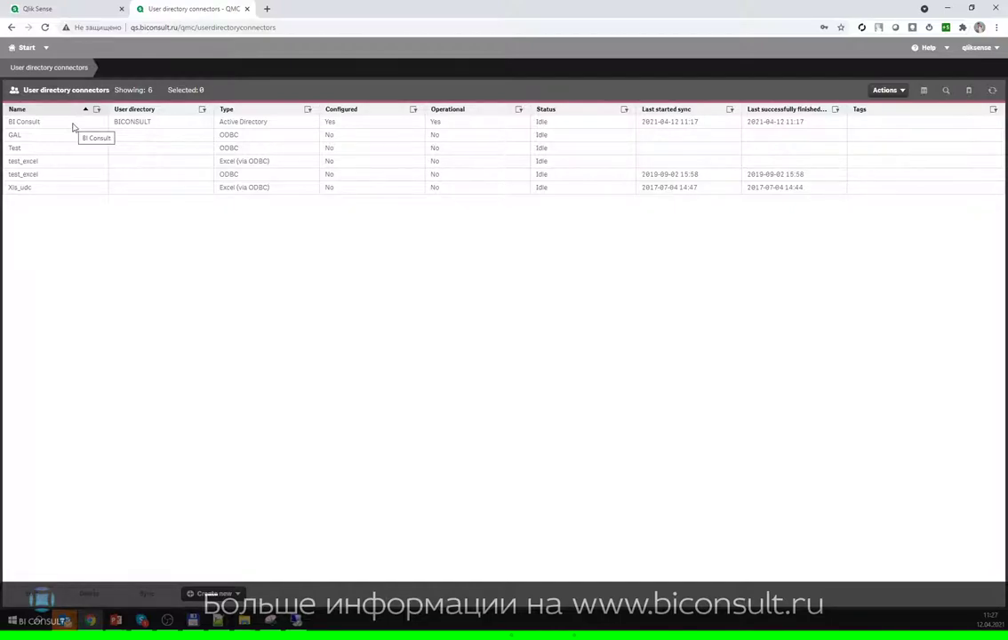
click(27, 47)
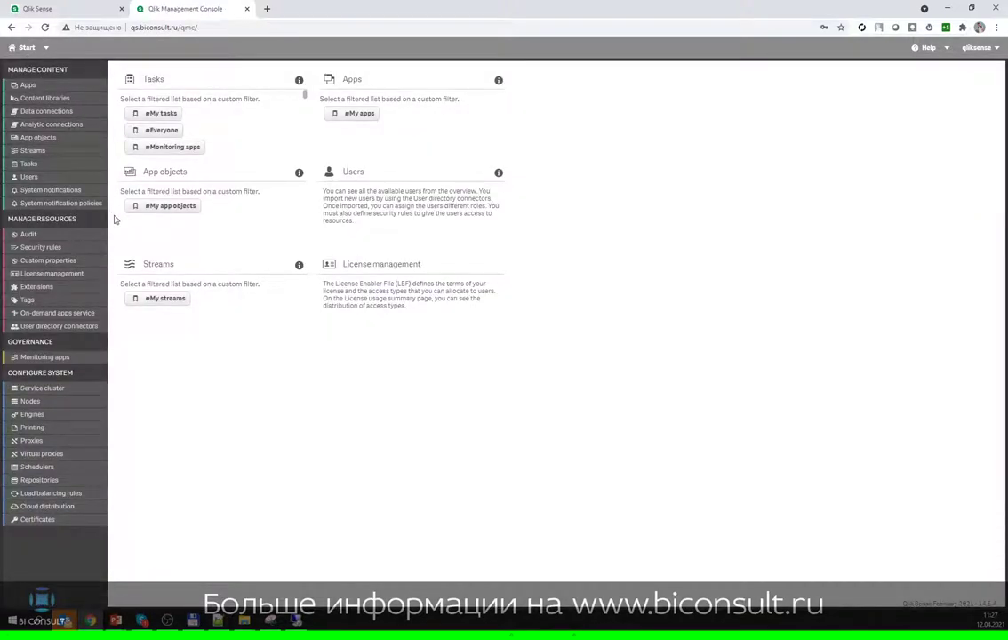
- Open the users overview and look over the accounts from the QLIKSENSE-2016 user directory
click(29, 178)
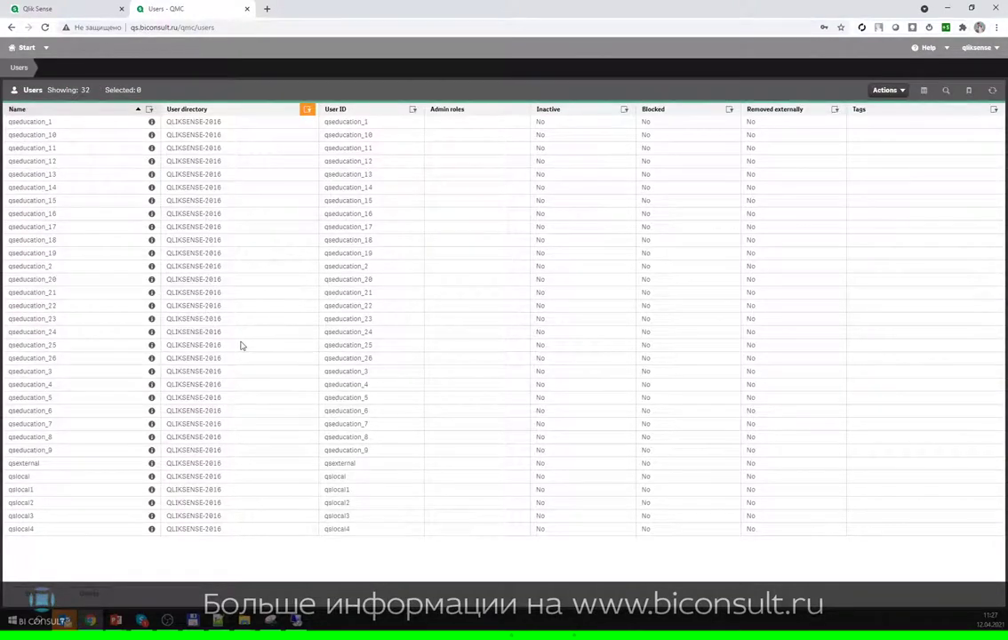
click(226, 136)
click(232, 162)
click(236, 143)
click(240, 124)
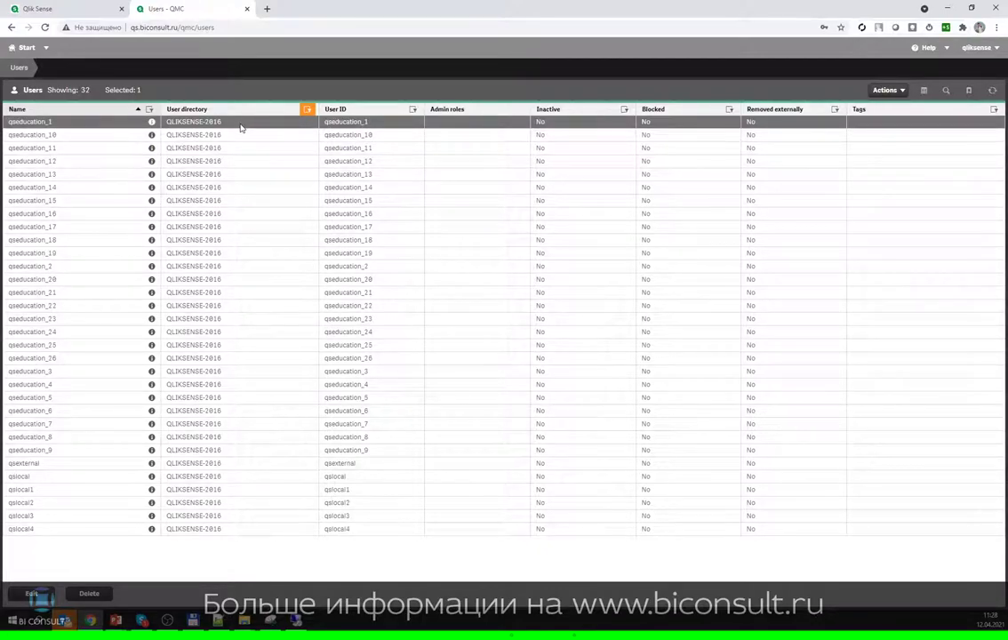
click(26, 48)
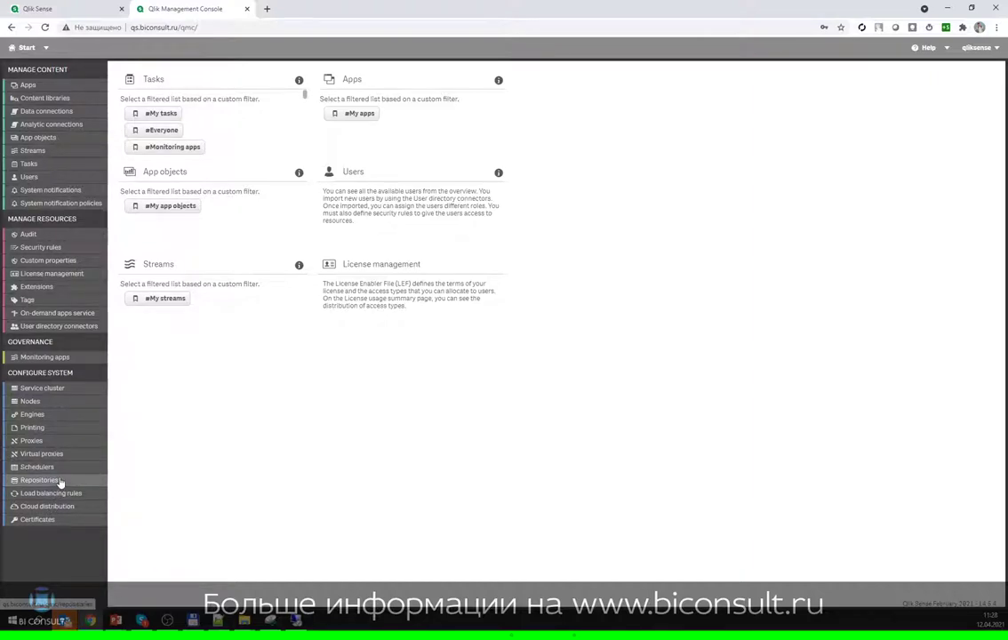
- Open the security rules overview and look through the whole list of rules with their resource filters and actions
click(55, 248)
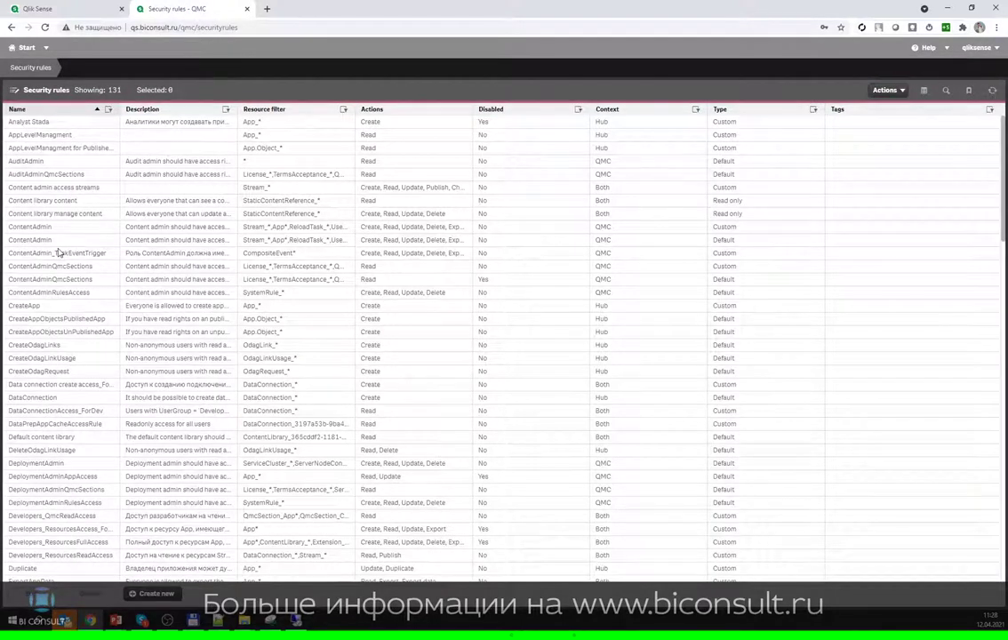
scroll(393, 435, down, 10)
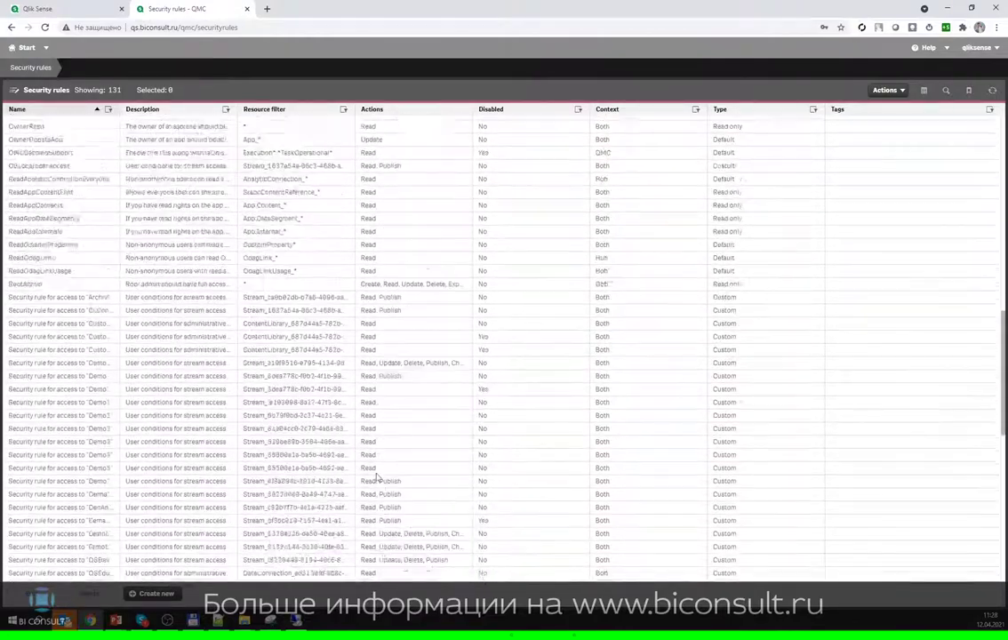
scroll(378, 477, down, 10)
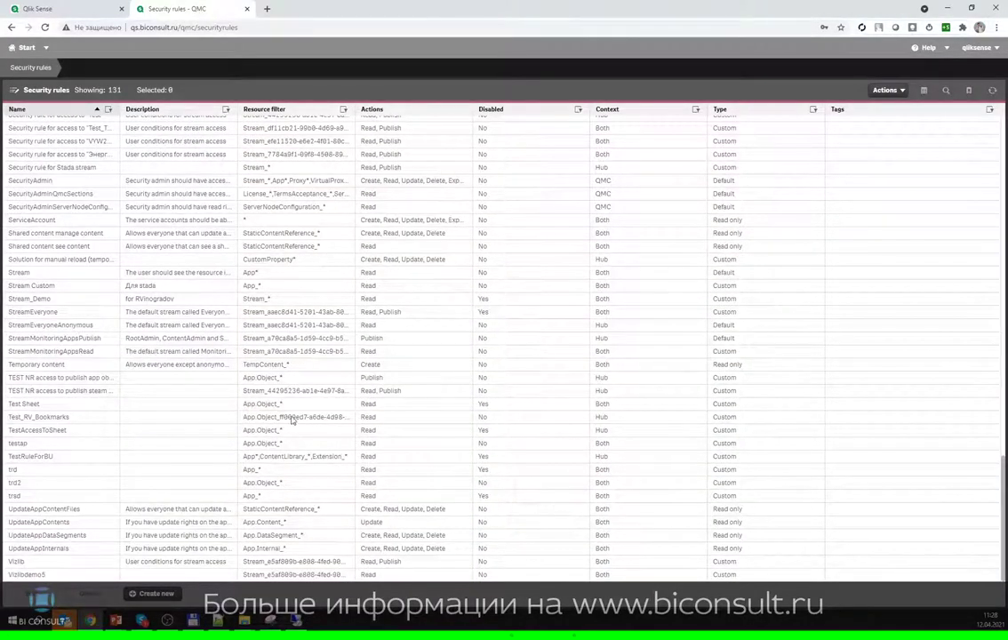
scroll(297, 423, up, 10)
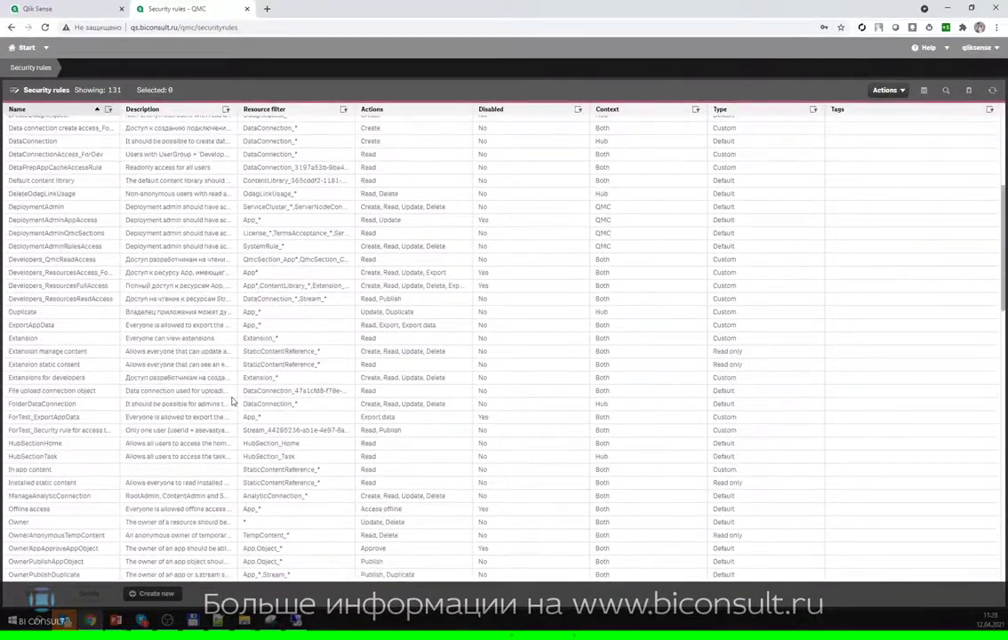
scroll(232, 402, up, 3)
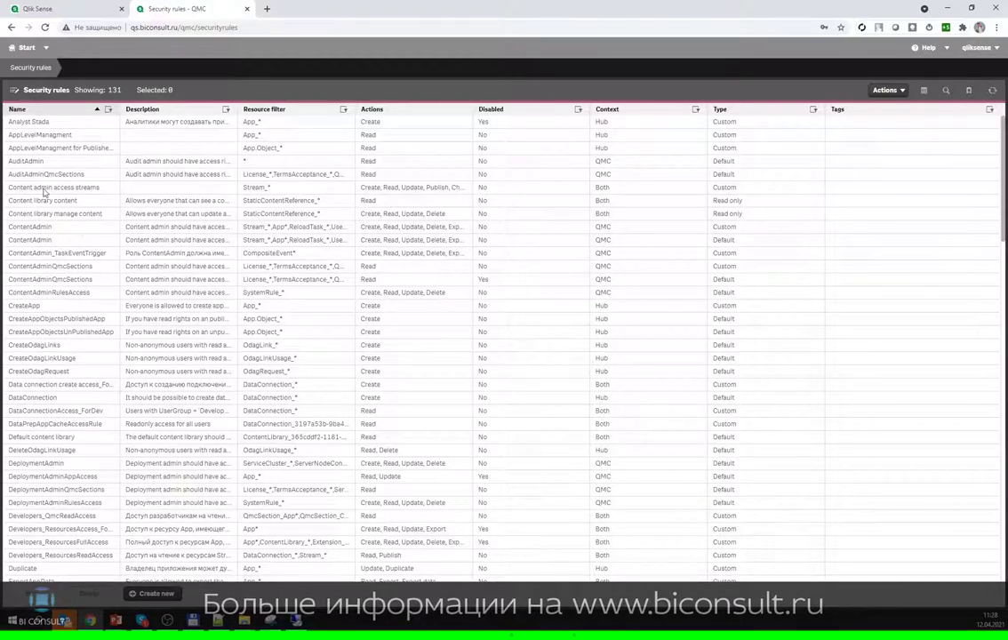
click(27, 50)
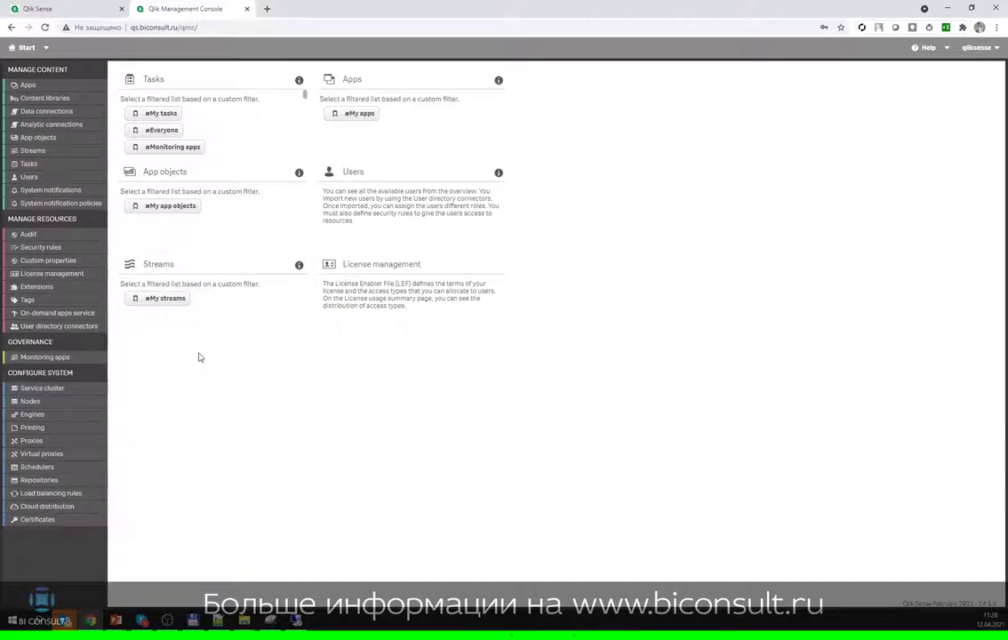
- Open the Environment custom property and review its name, resource types and the values Dev, Prod and Test without changing them
click(41, 262)
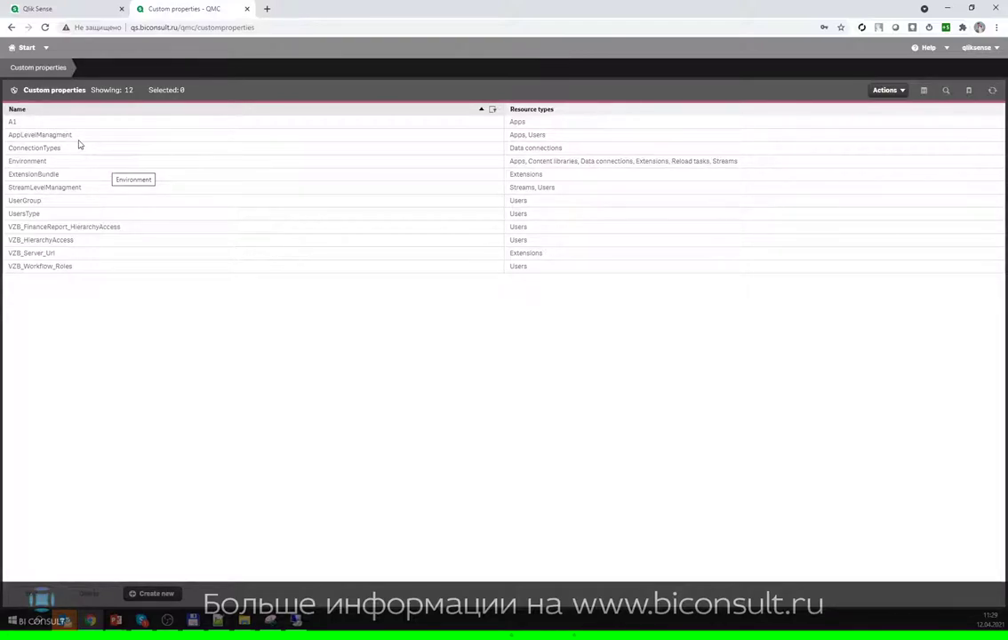
double_click(62, 165)
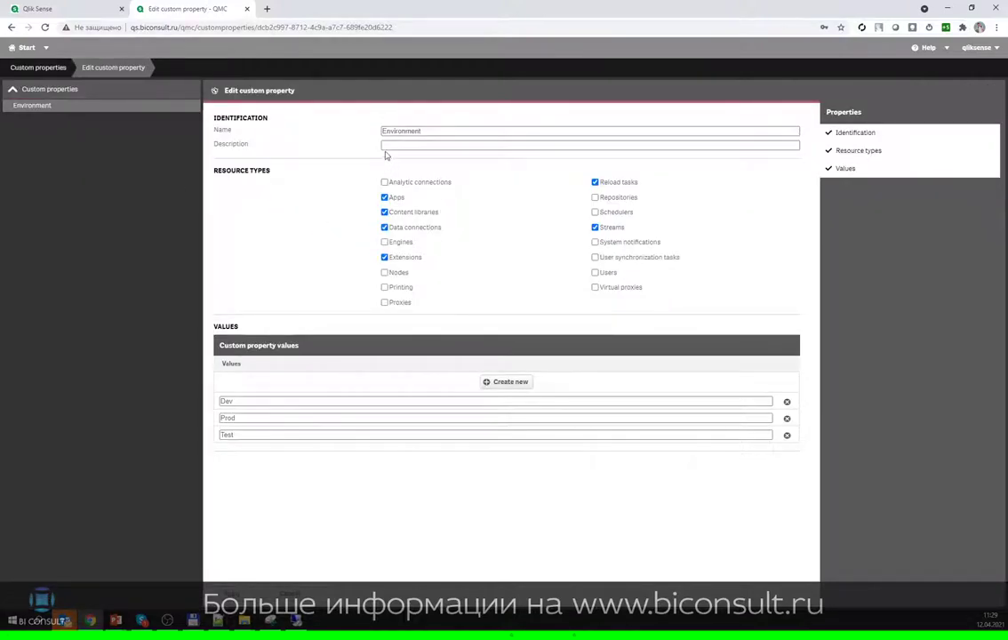
click(427, 132)
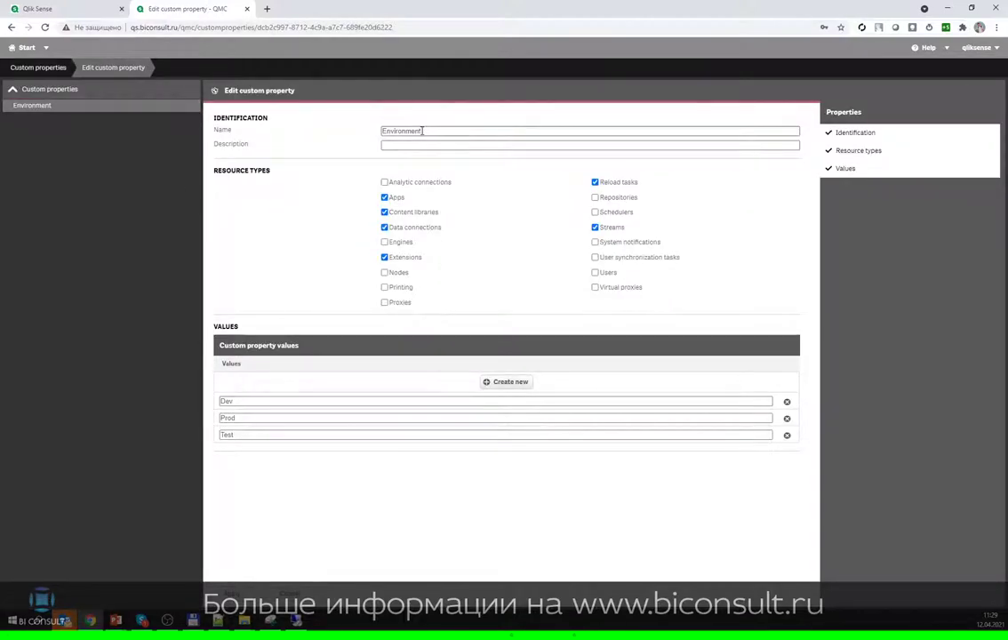
drag(432, 130, 382, 131)
click(428, 131)
double_click(428, 130)
click(443, 117)
click(251, 418)
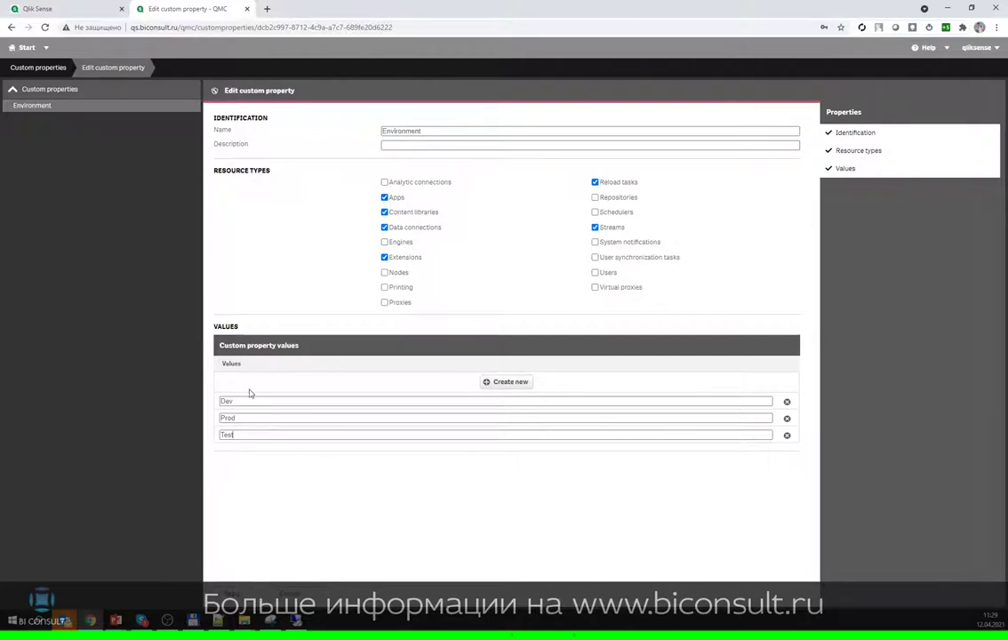
click(27, 49)
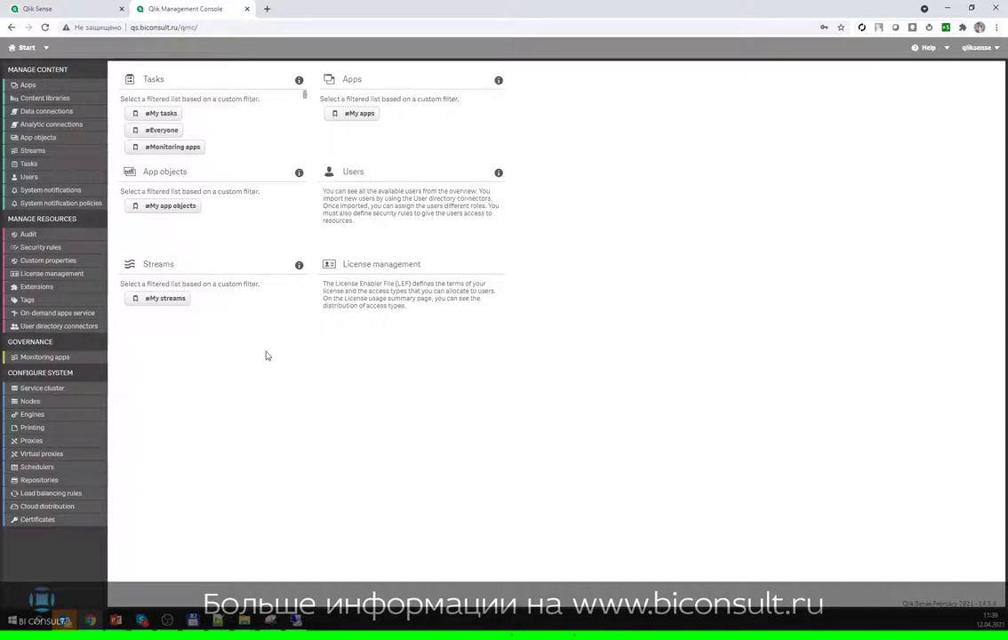
- Open the Monitoring apps stream in the hub and display the Dashboard sheet of the Reloads Monitor app
click(48, 359)
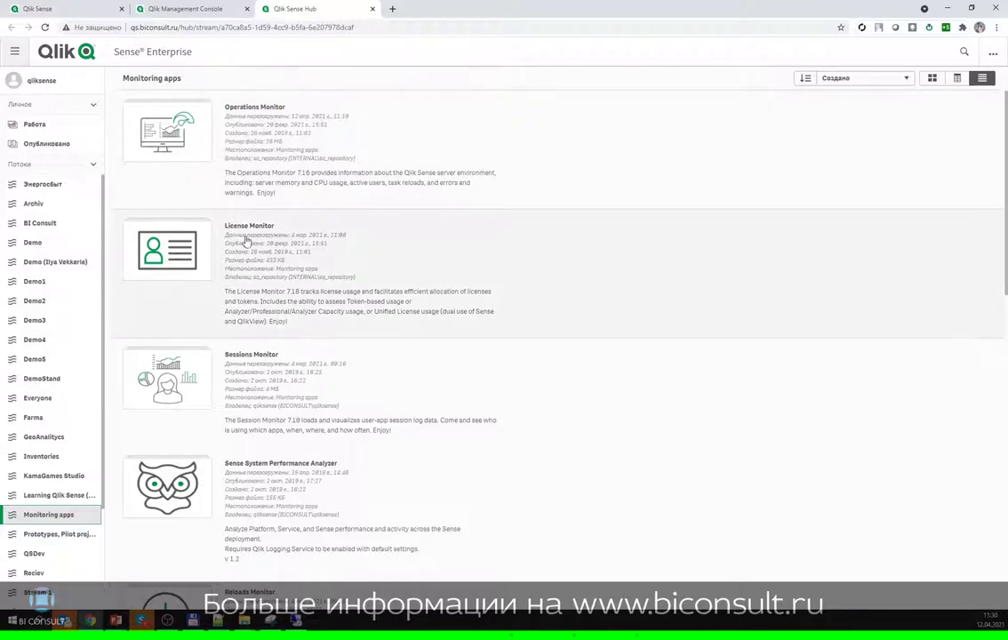
scroll(300, 279, down, 3)
scroll(303, 280, down, 3)
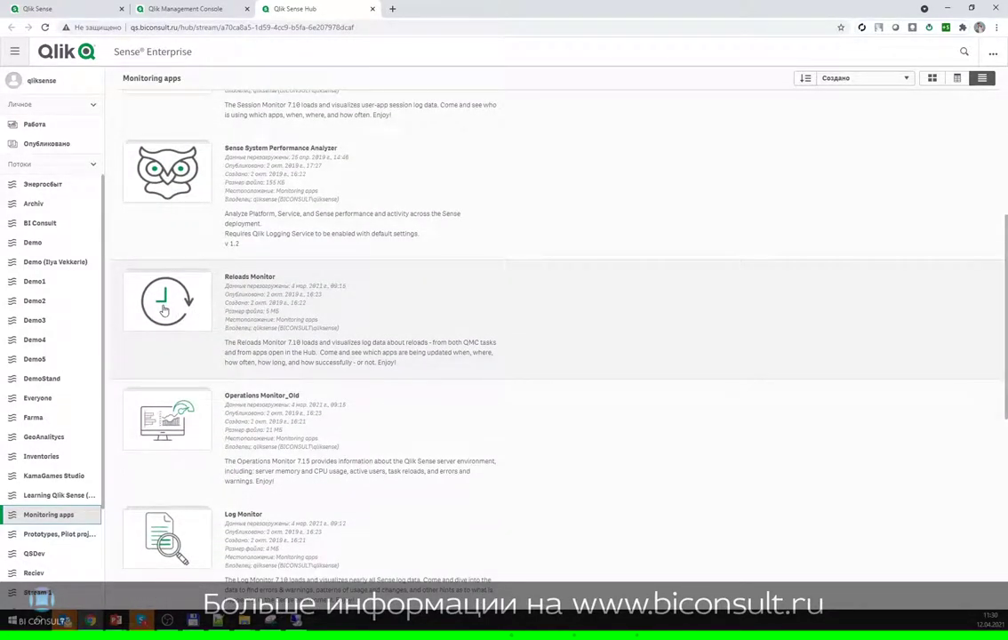
click(157, 309)
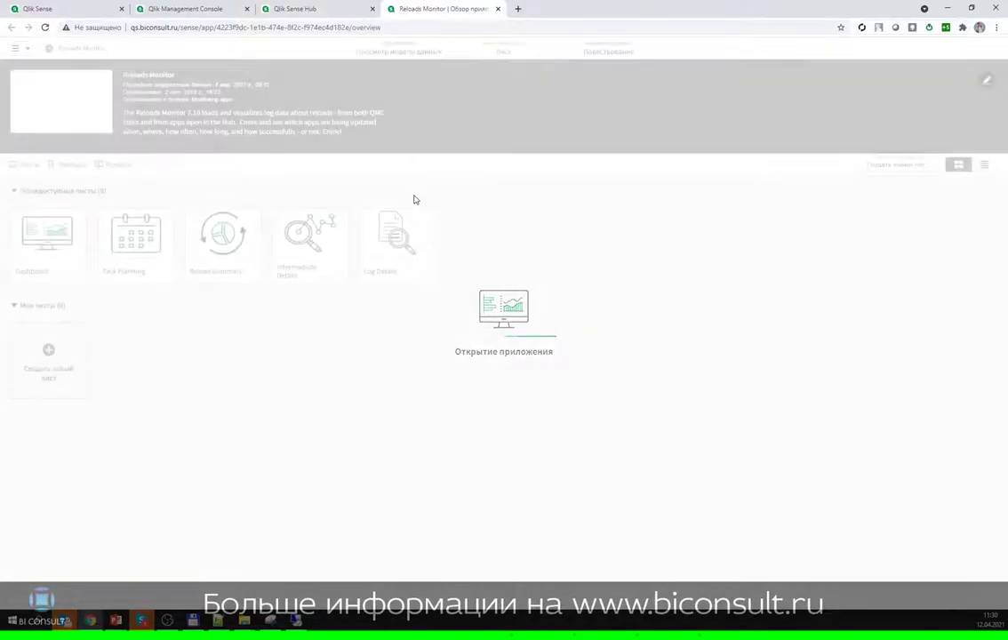
click(60, 247)
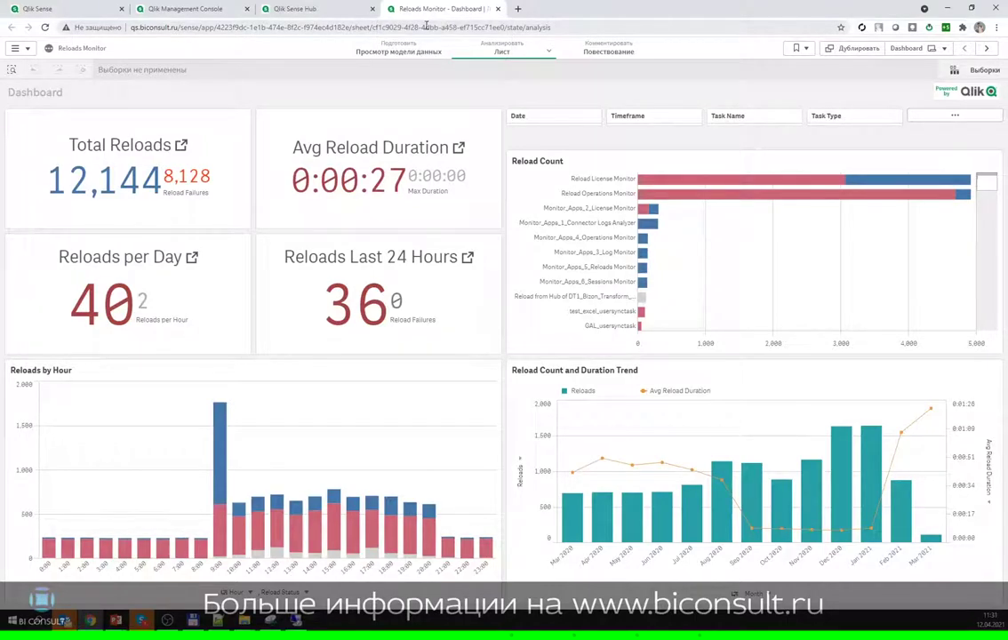
- Return to the Monitoring apps stream in the hub and look back through its apps up to Operations Monitor
click(315, 11)
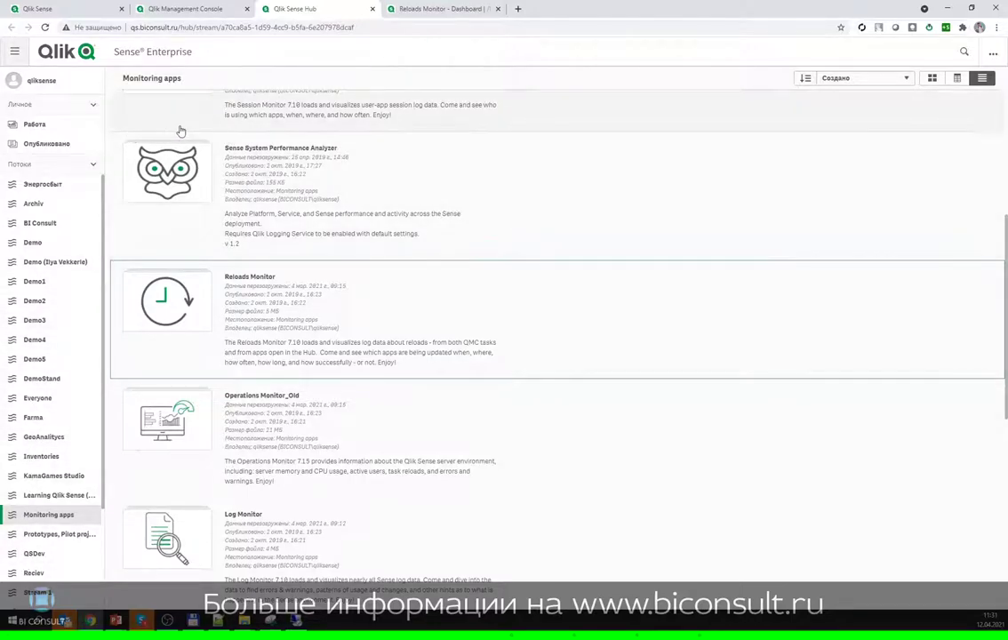
scroll(471, 448, down, 2)
scroll(489, 400, up, 3)
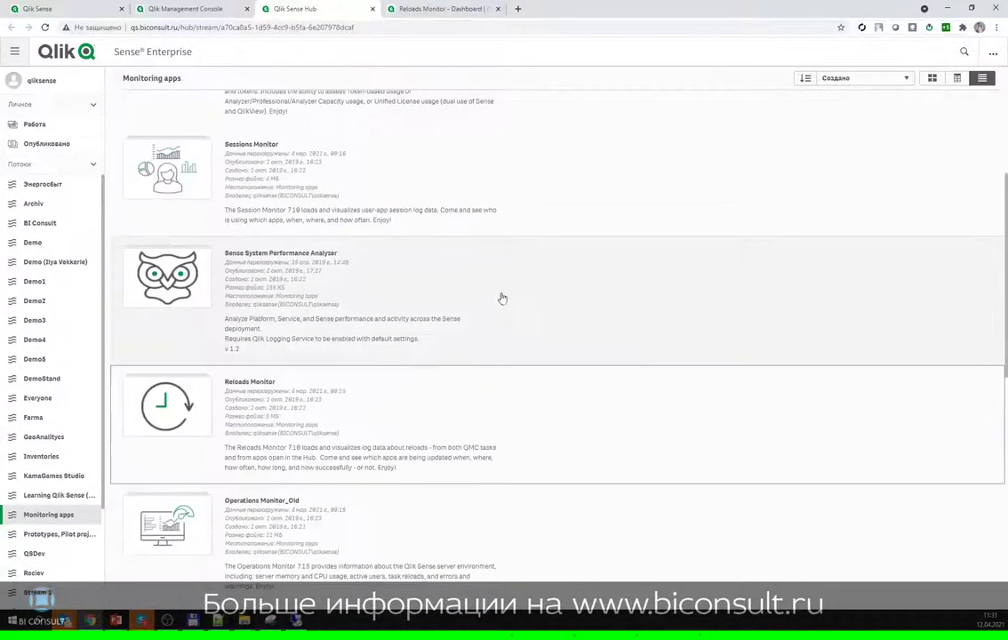
scroll(498, 284, up, 3)
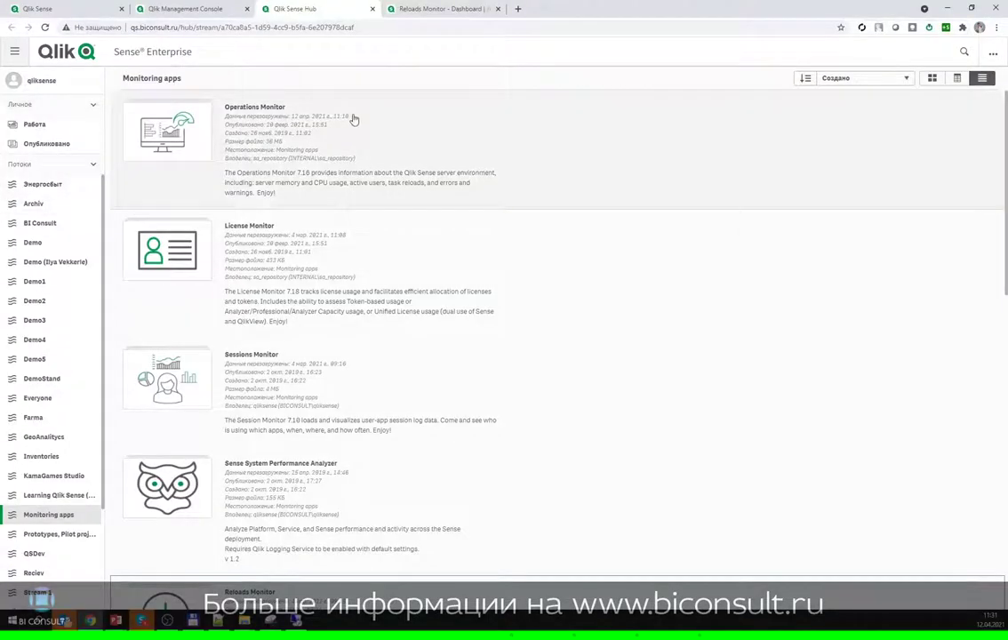
- Switch to the server's Windows Services window and go through the Qlik Sense services from Service Dispatcher to Engine Service
click(433, 8)
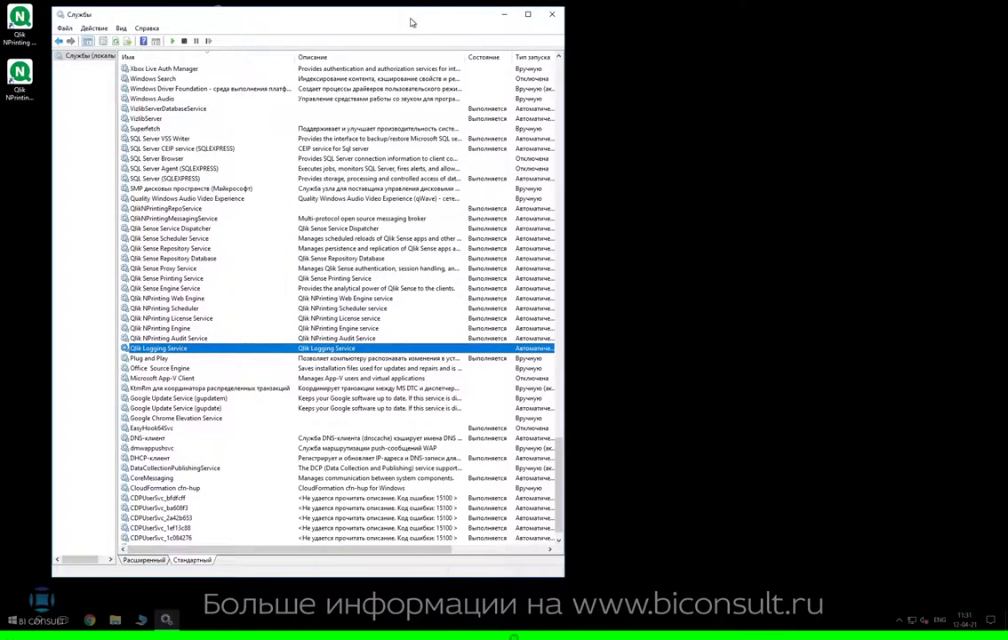
drag(412, 23, 415, 32)
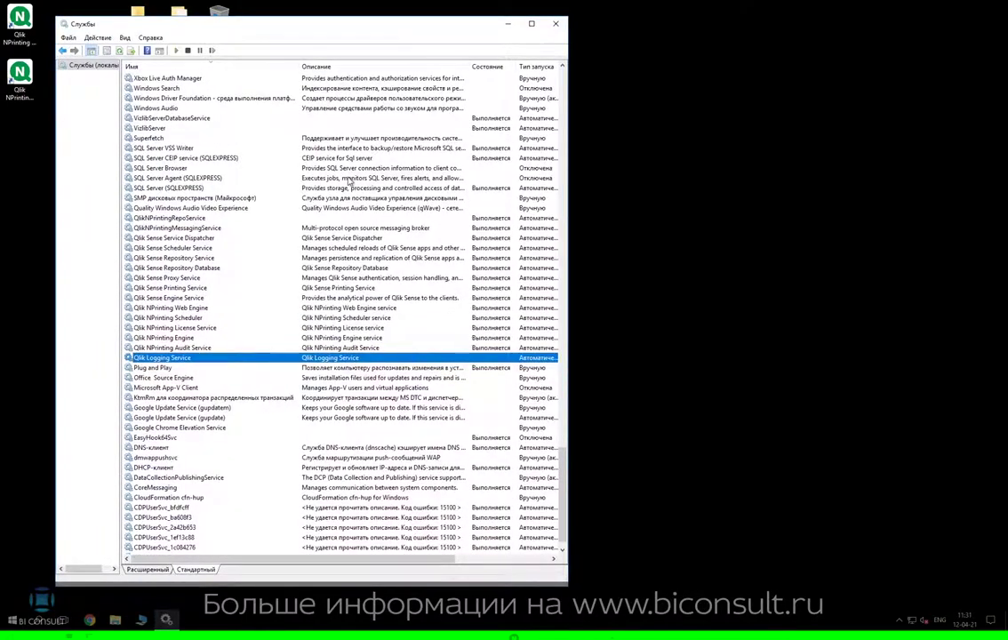
click(174, 237)
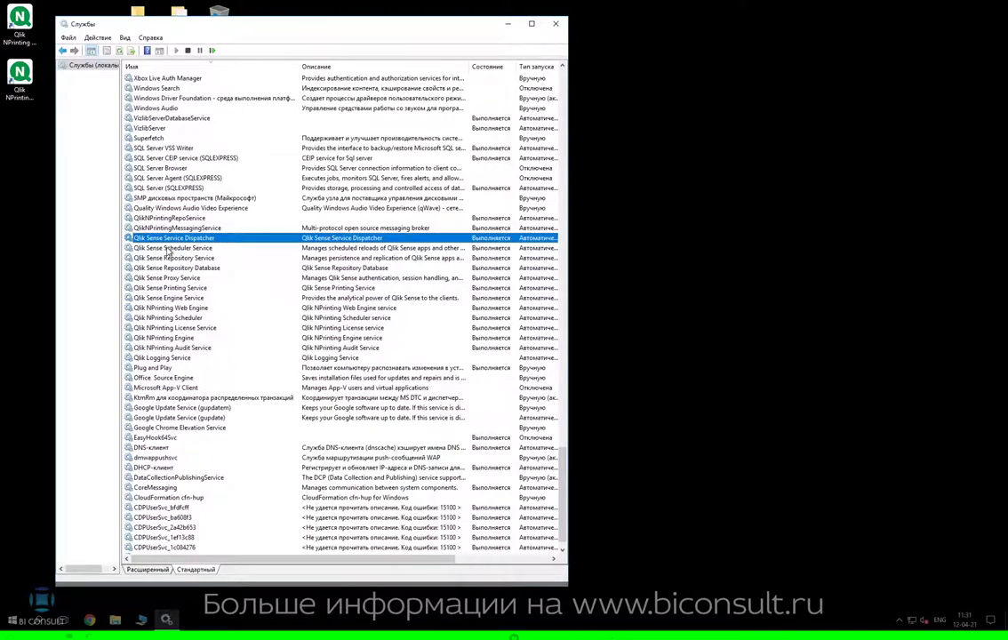
click(168, 248)
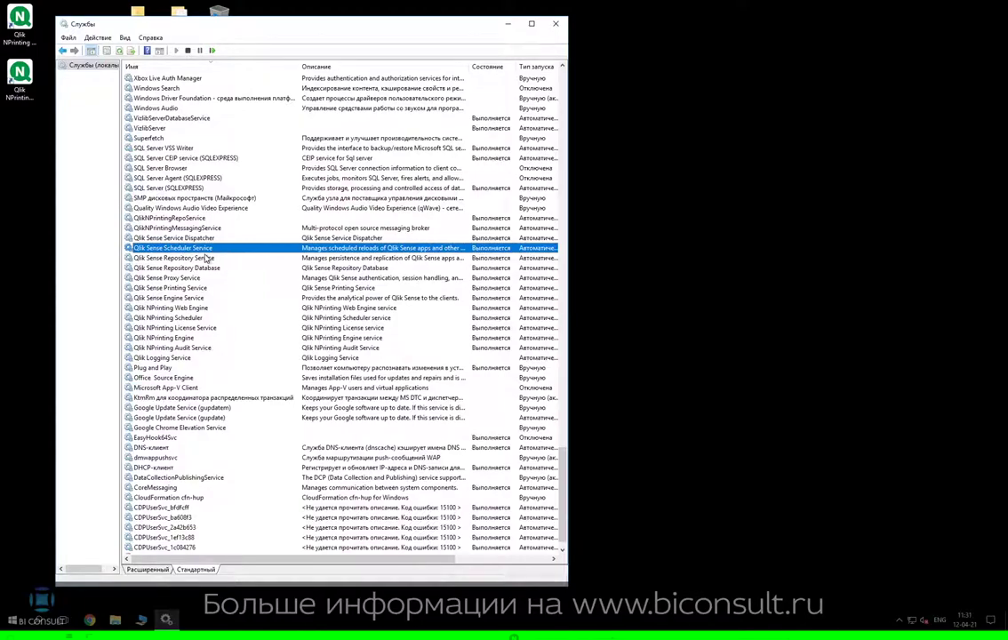
click(200, 258)
click(199, 268)
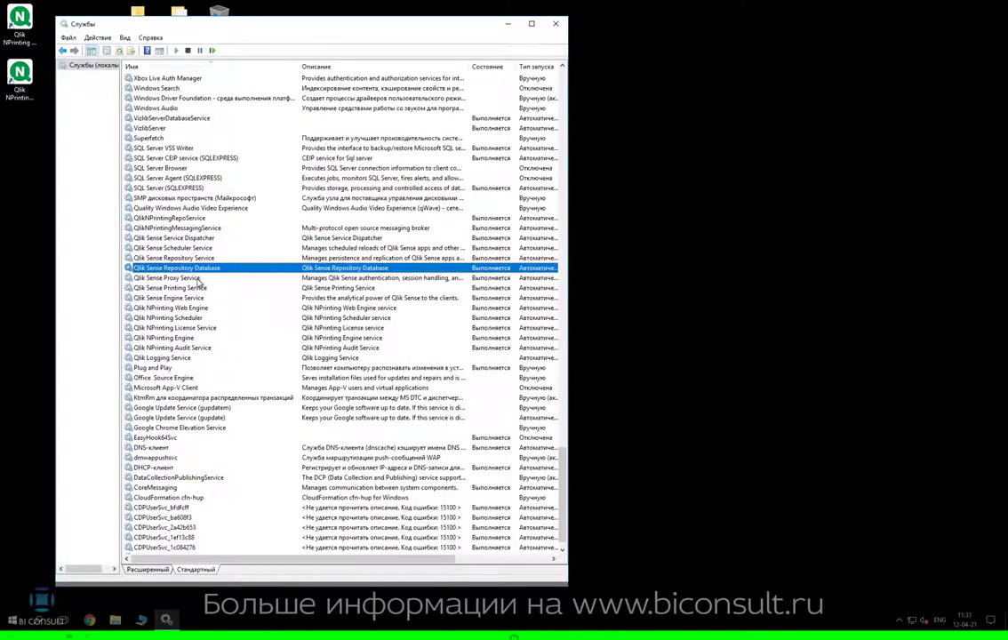
click(208, 278)
click(204, 289)
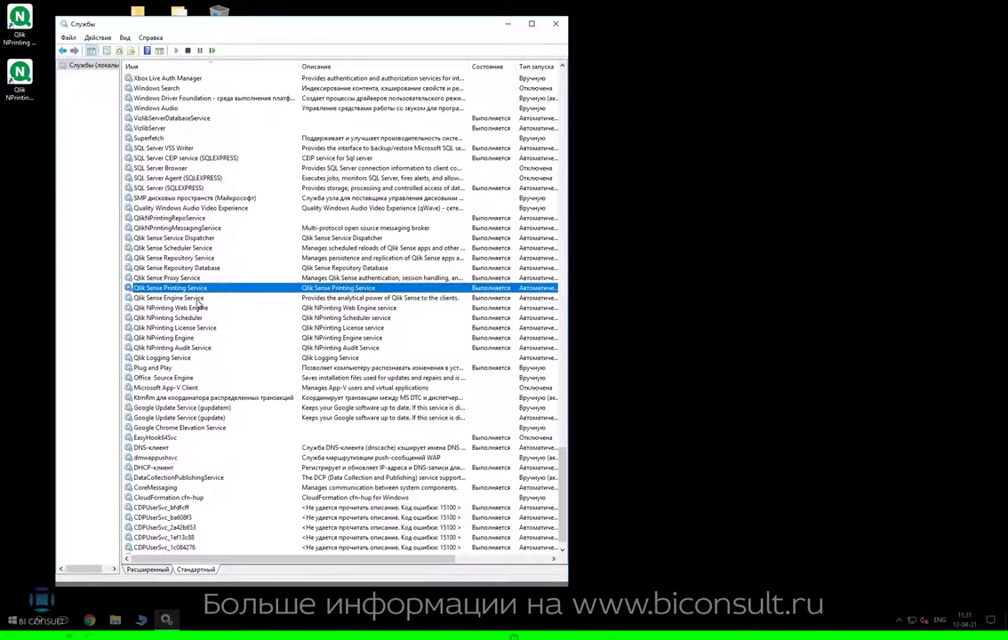
click(199, 299)
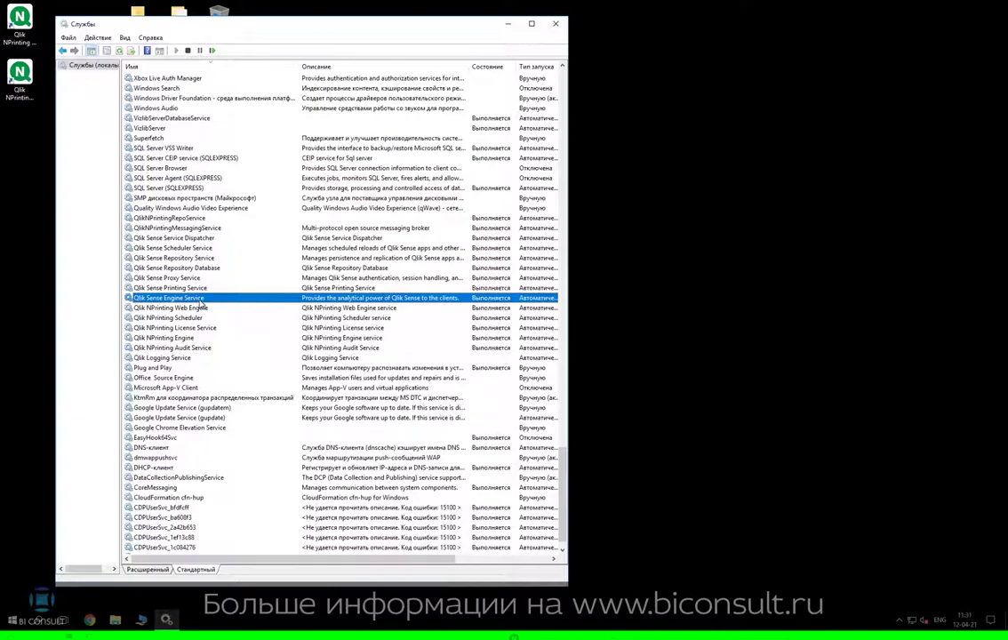
click(650, 427)
- In File Explorer, browse to C:\Program Files\Qlik\Sense, look through the service folders and open the Proxy folder
click(114, 619)
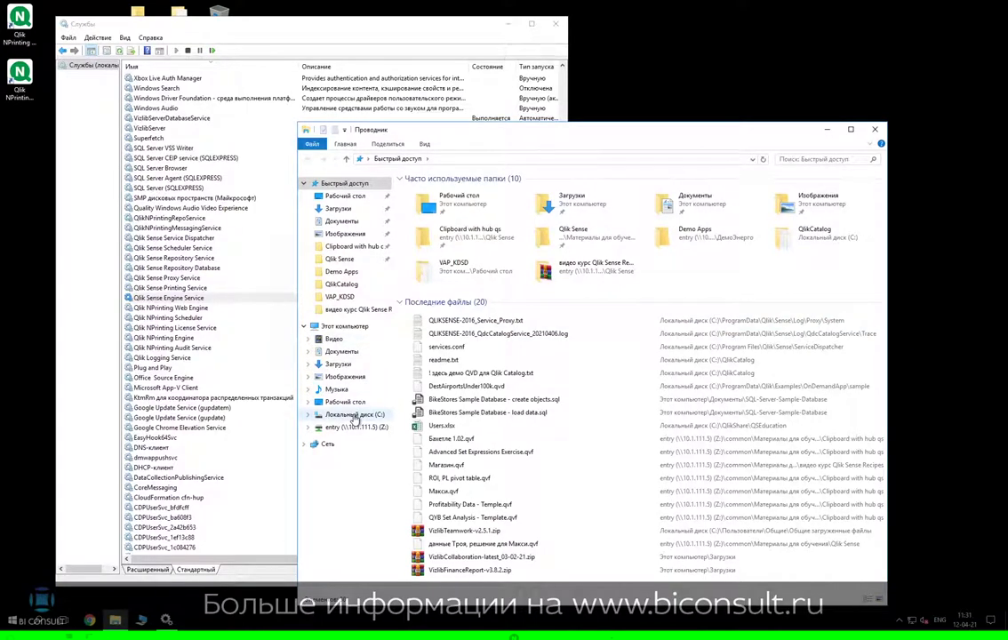
click(354, 415)
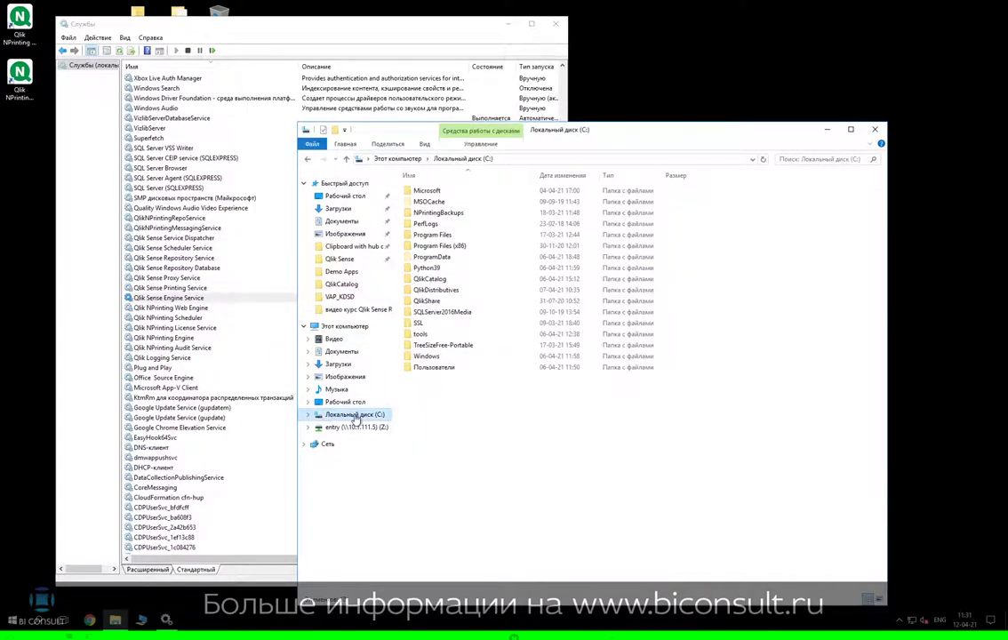
double_click(431, 234)
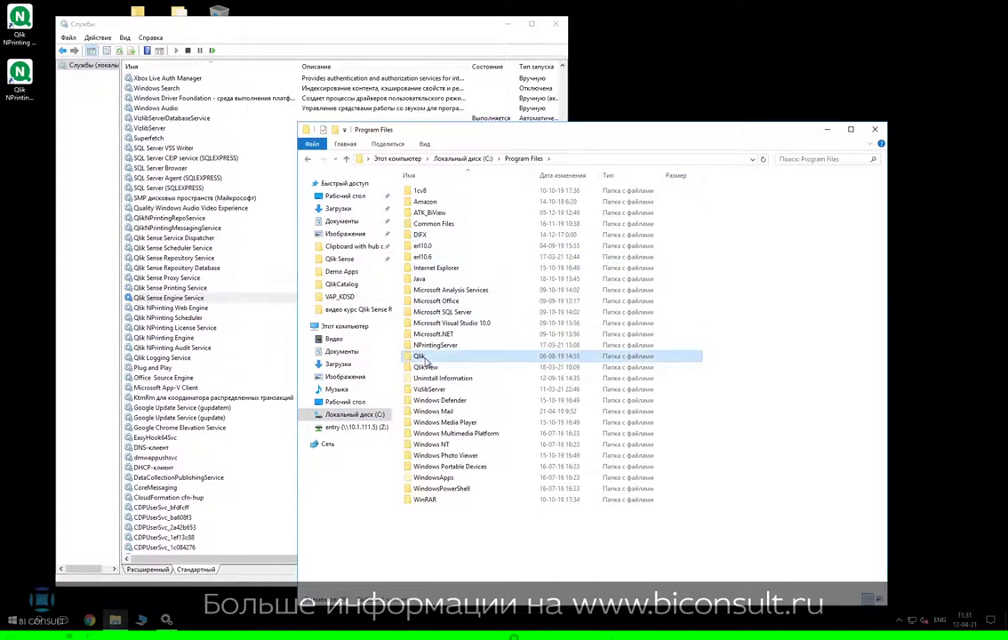
double_click(419, 356)
double_click(419, 192)
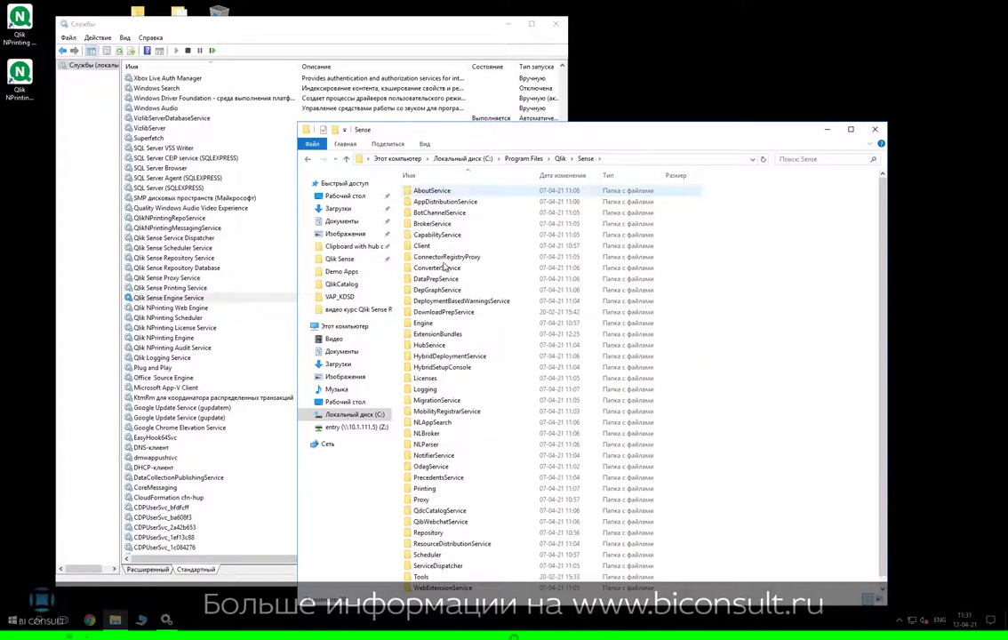
click(454, 412)
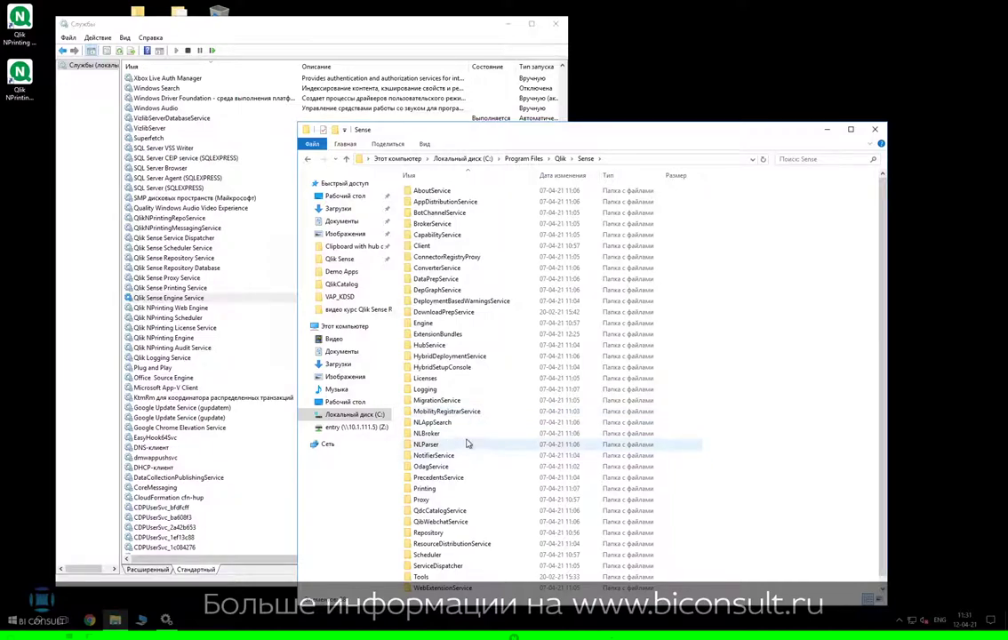
mouse_move(437, 482)
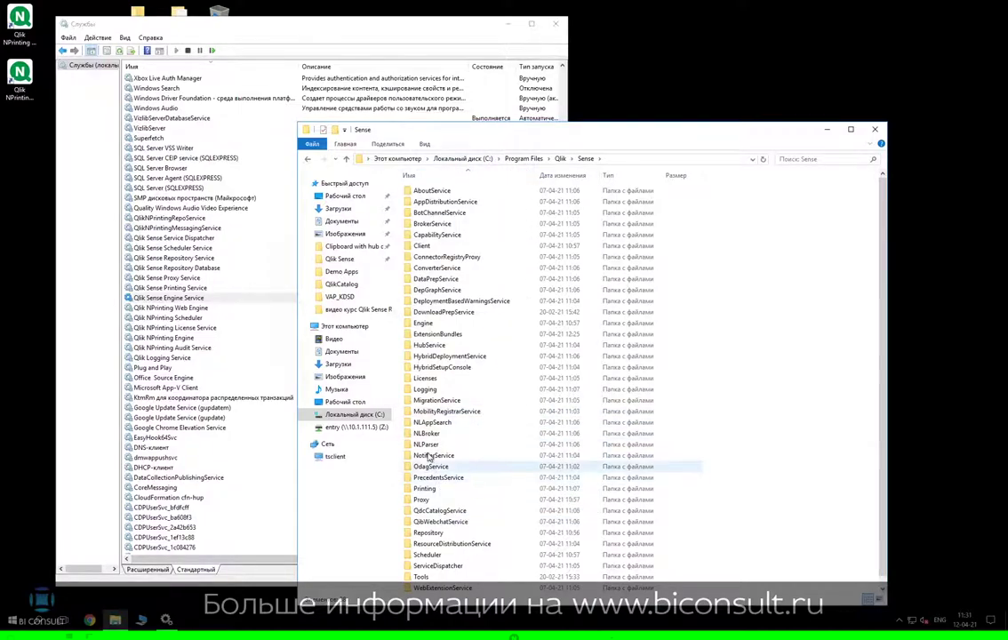
double_click(423, 500)
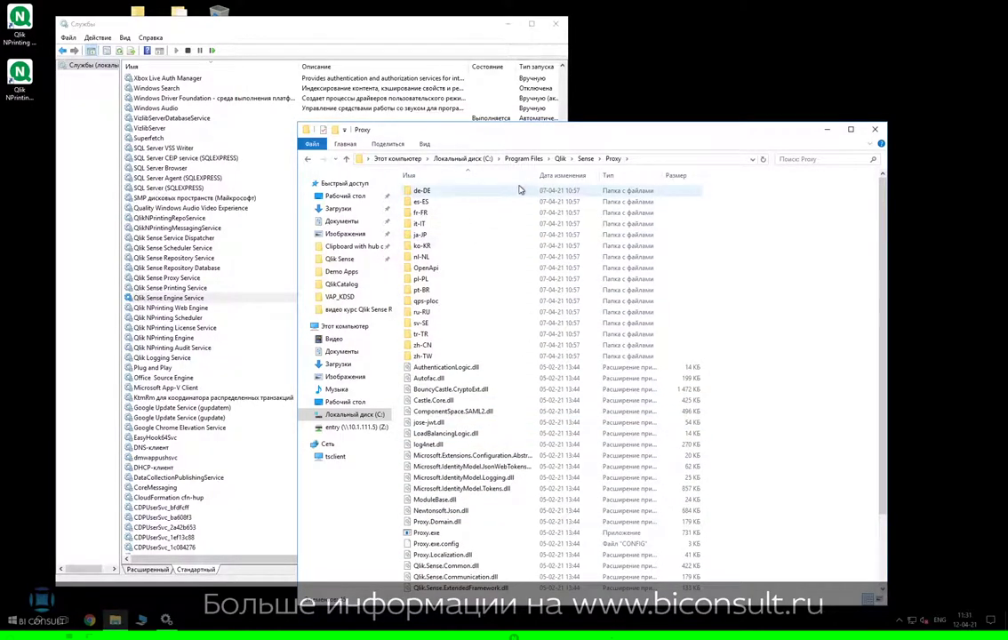
- Browse to the proxy audit logs in C:\ProgramData\Qlik\Sense\Log\Proxy\Audit
click(472, 160)
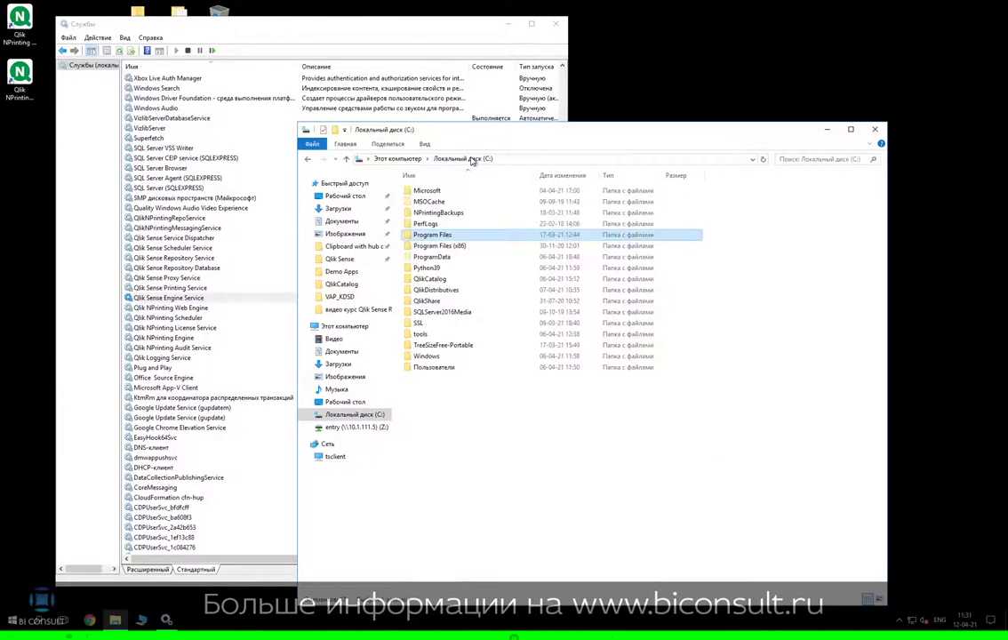
double_click(435, 257)
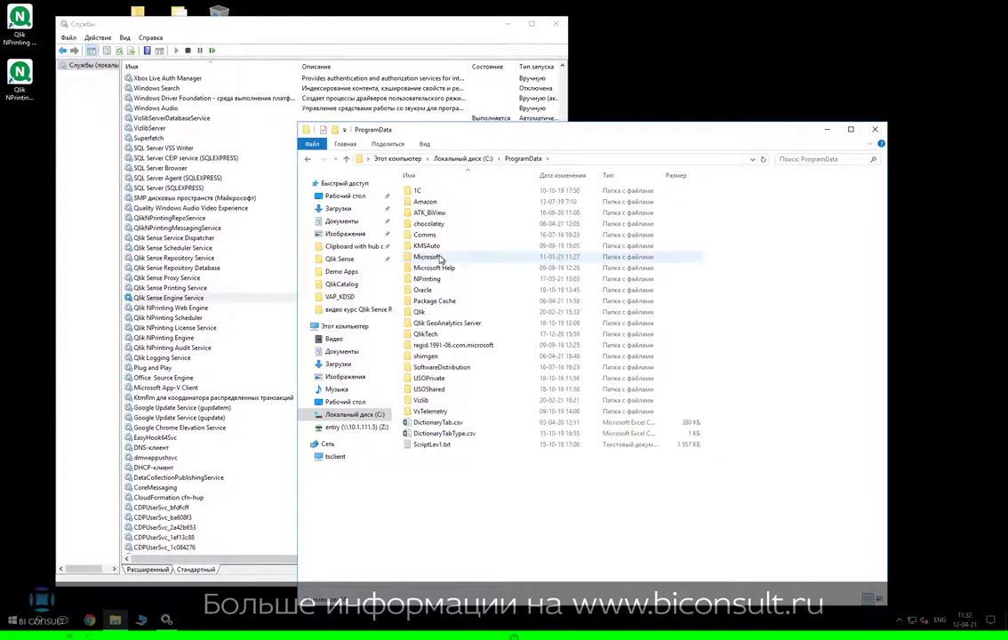
double_click(421, 311)
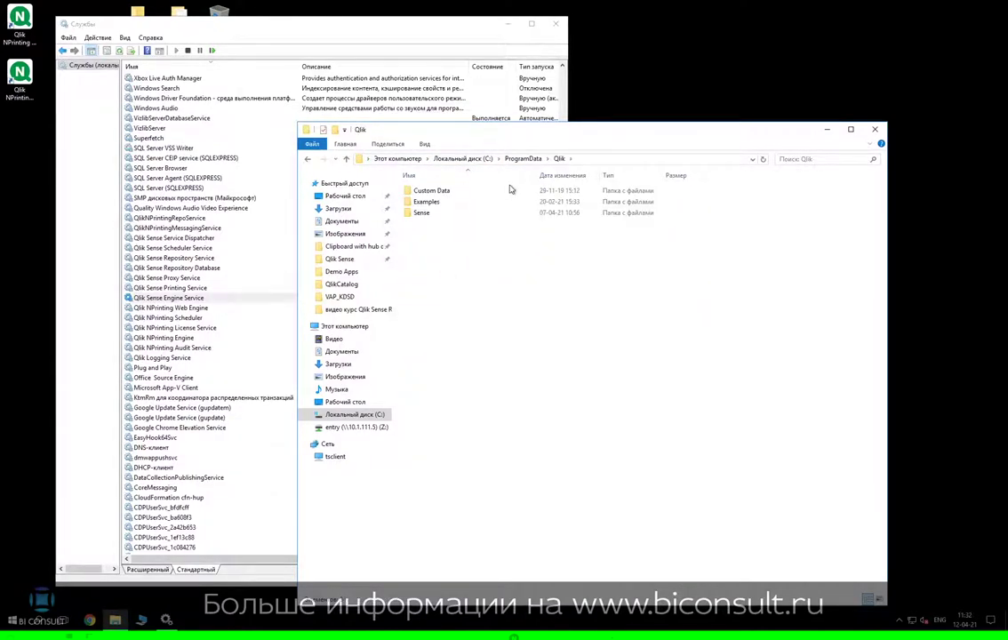
double_click(423, 214)
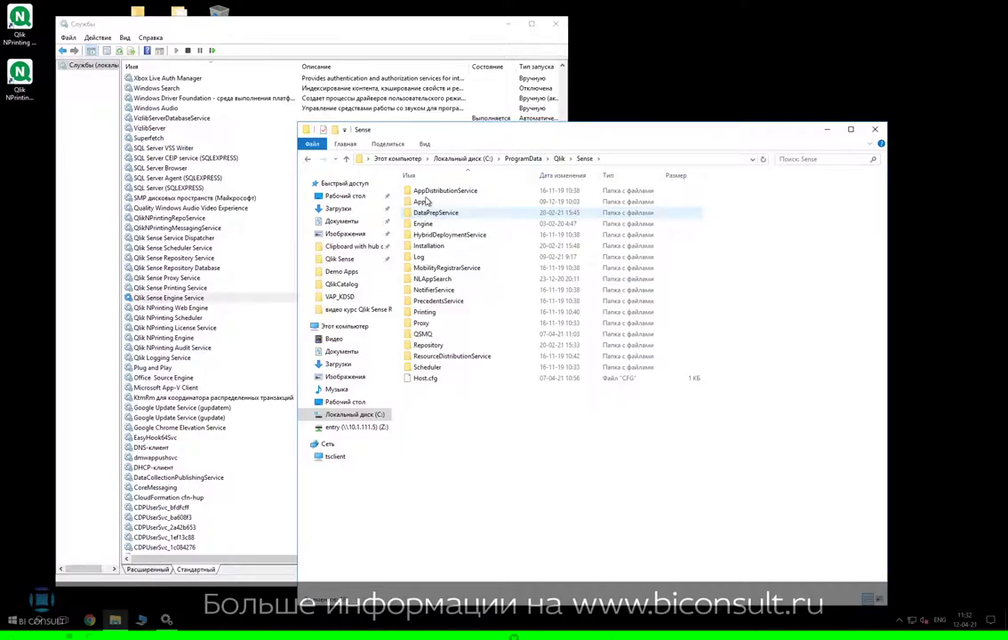
click(420, 258)
double_click(419, 257)
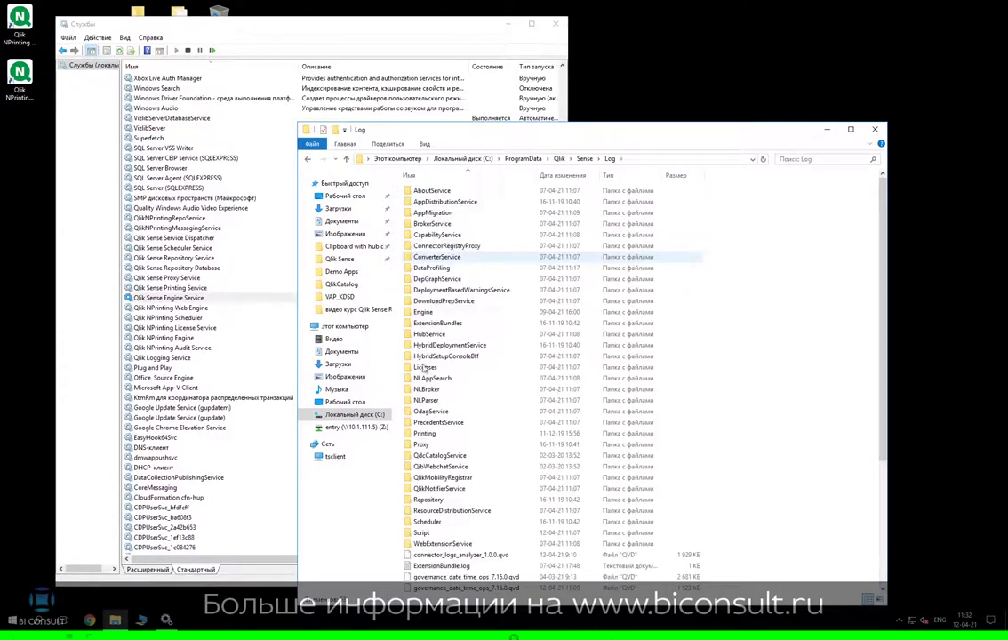
click(424, 446)
double_click(424, 446)
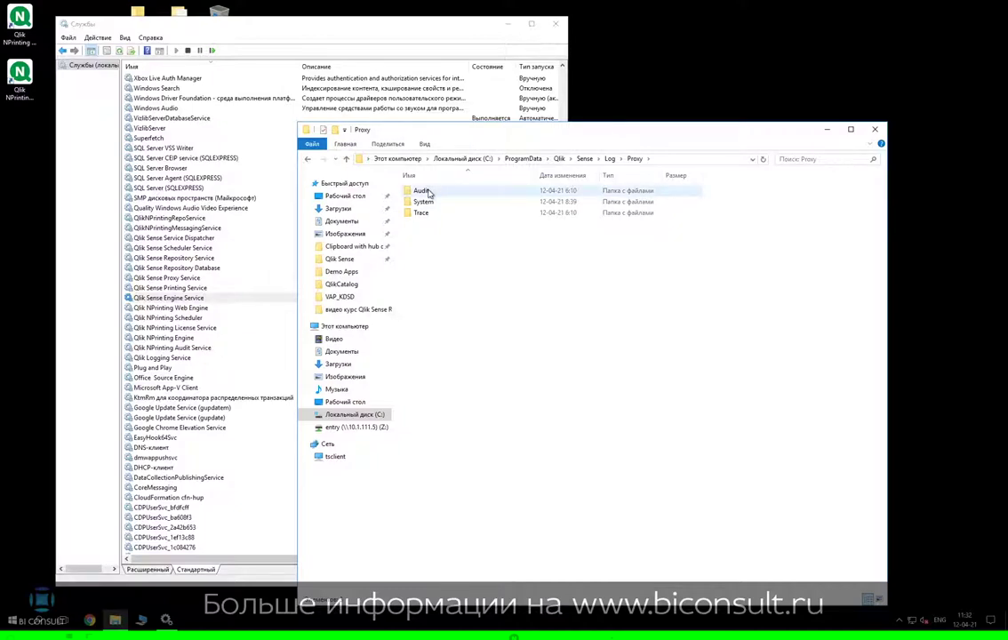
double_click(427, 195)
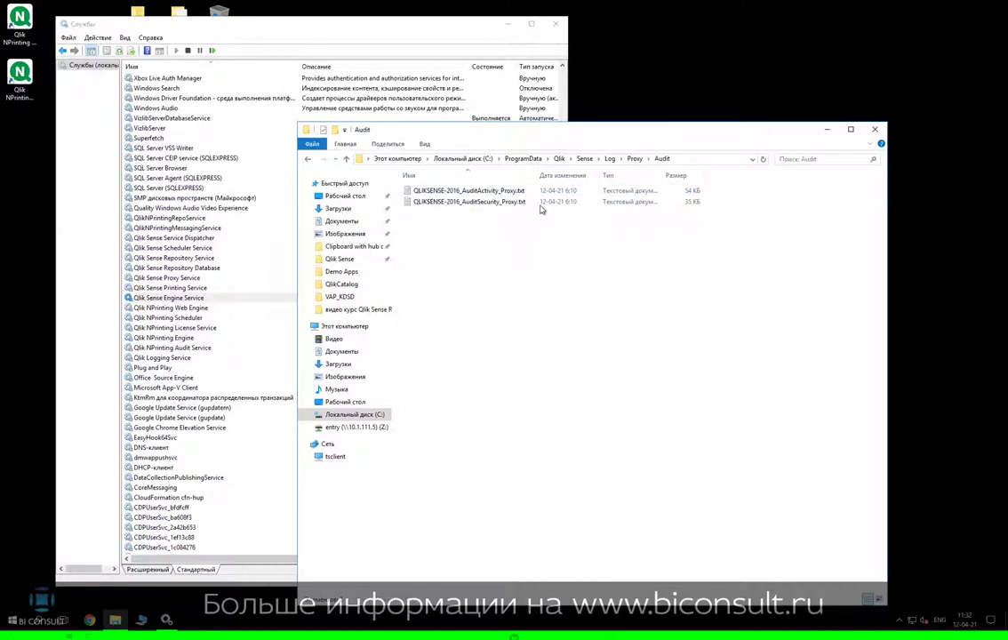
- View QLIKSENSE-2016_AuditActivity_Proxy.txt in an enlarged Notepad window, and close the file after examining its session entries
double_click(508, 191)
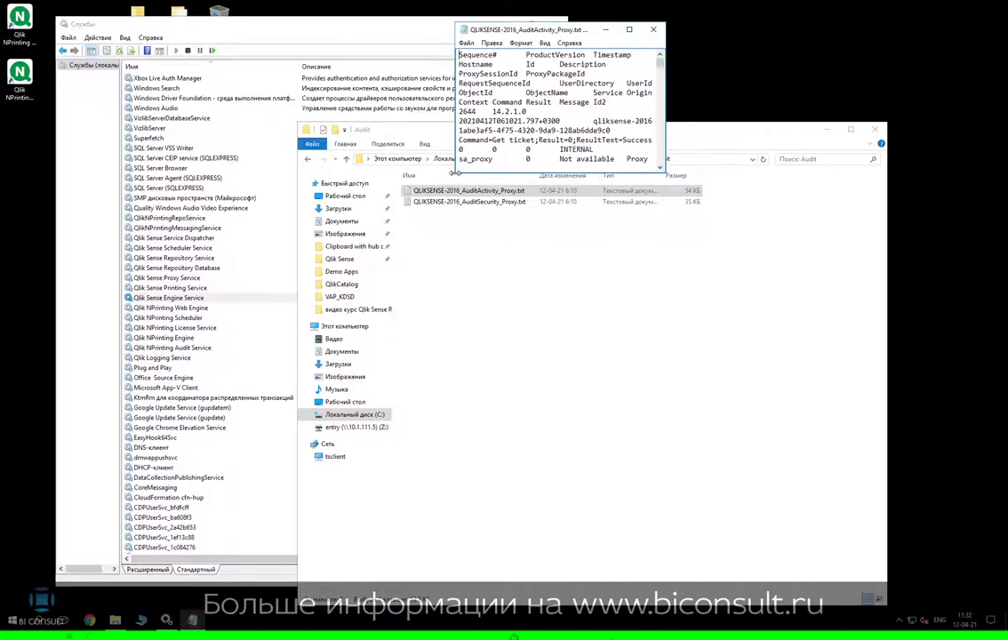
drag(454, 172, 63, 372)
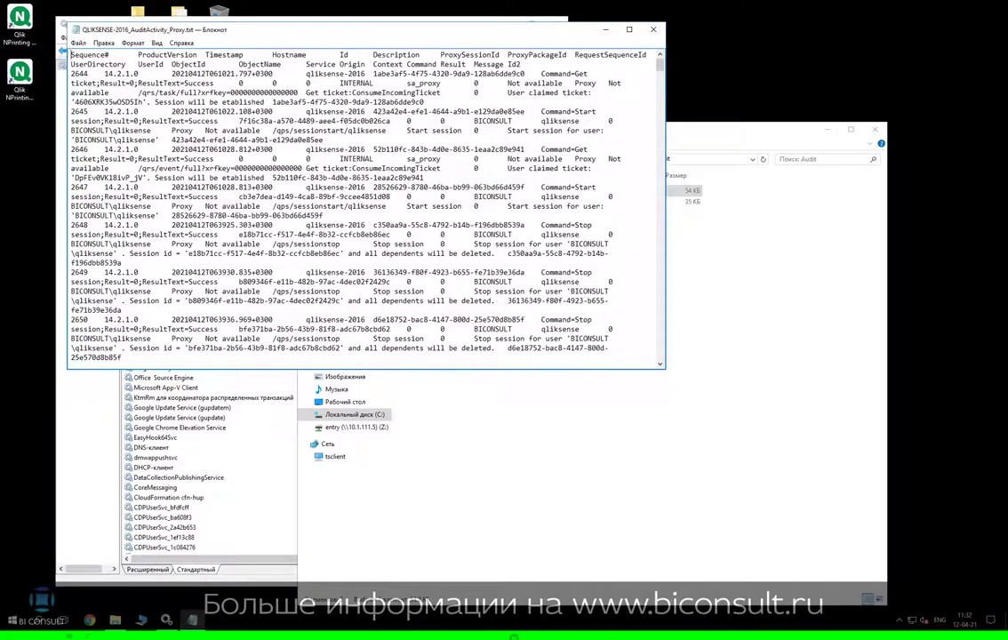
click(654, 31)
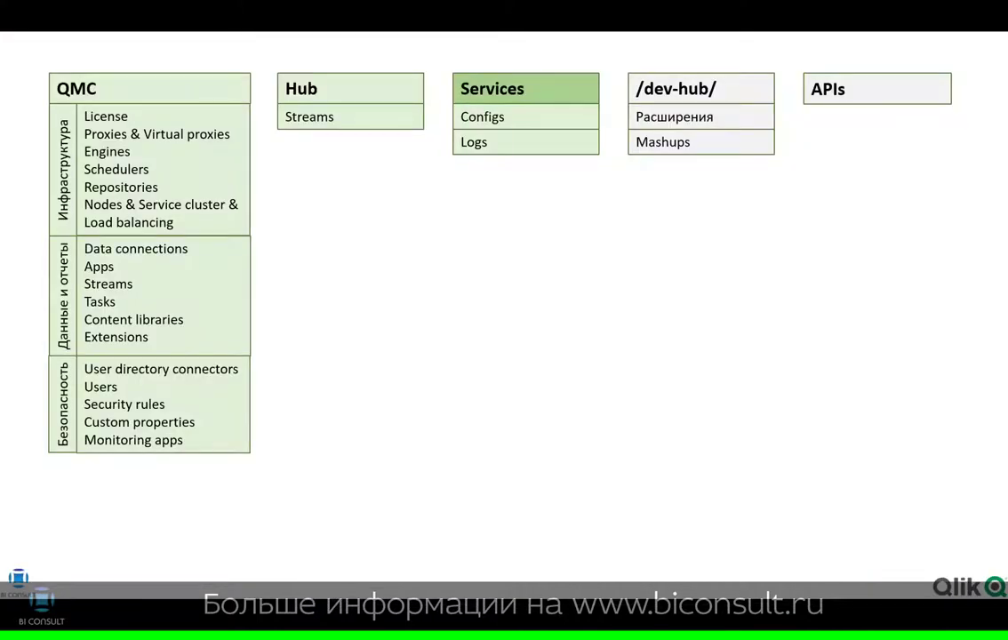
- Return to the Qlik Sense hub in the browser and open the Dev Hub from it
click(746, 237)
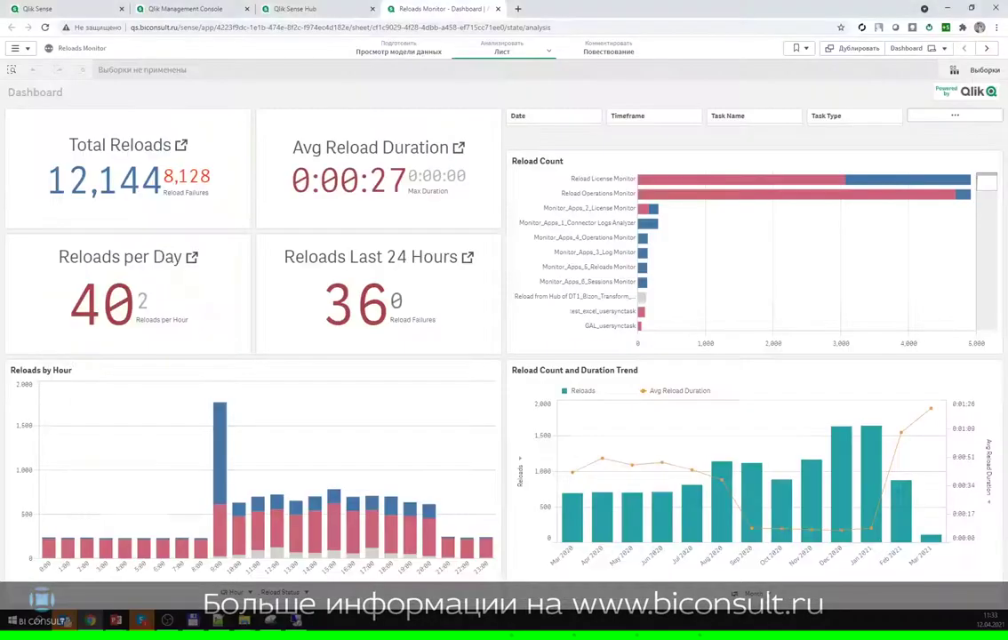
click(321, 12)
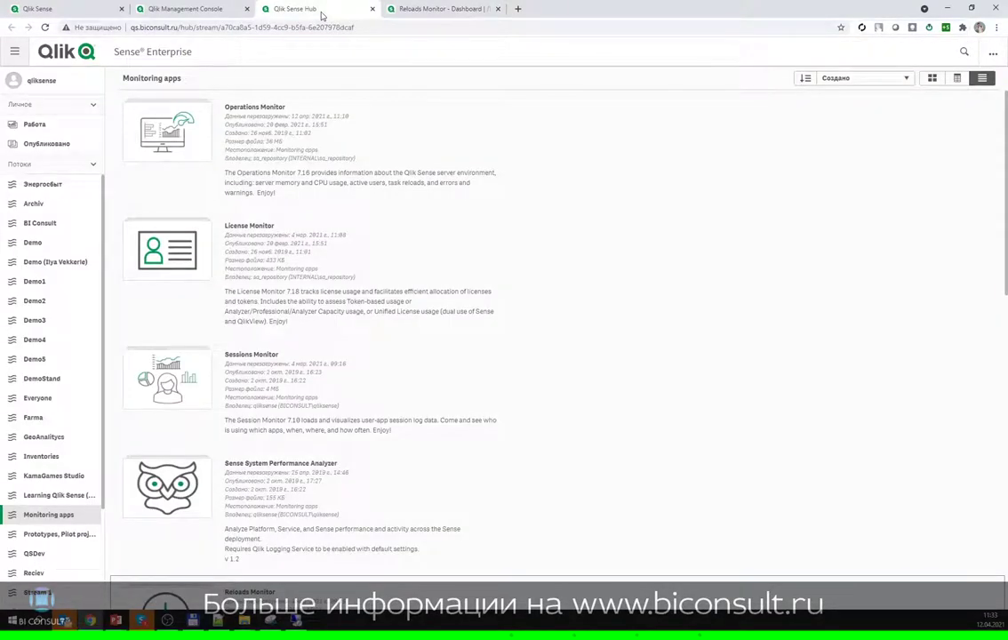
click(991, 54)
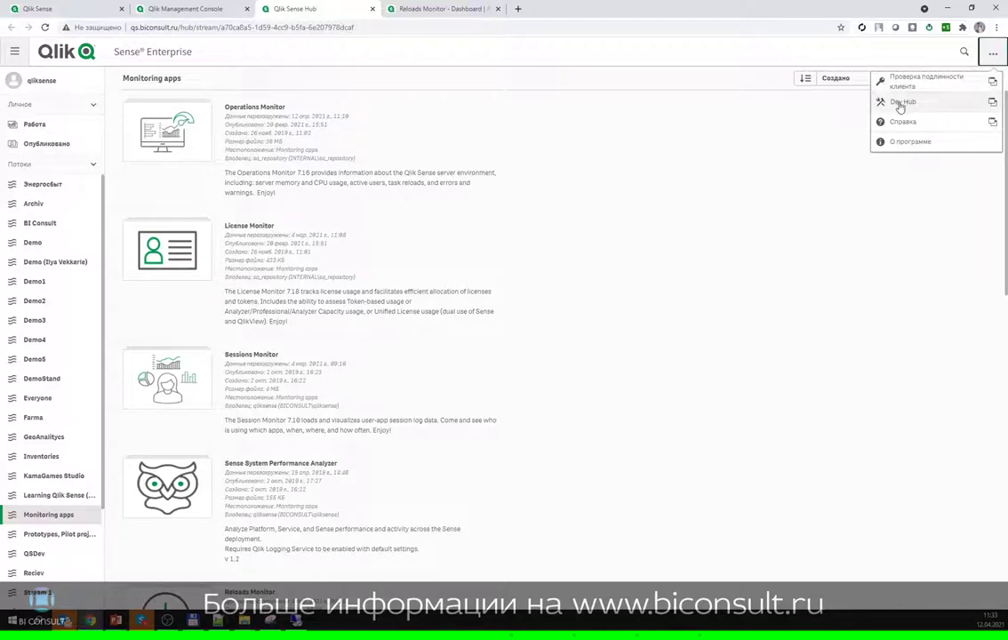
click(991, 101)
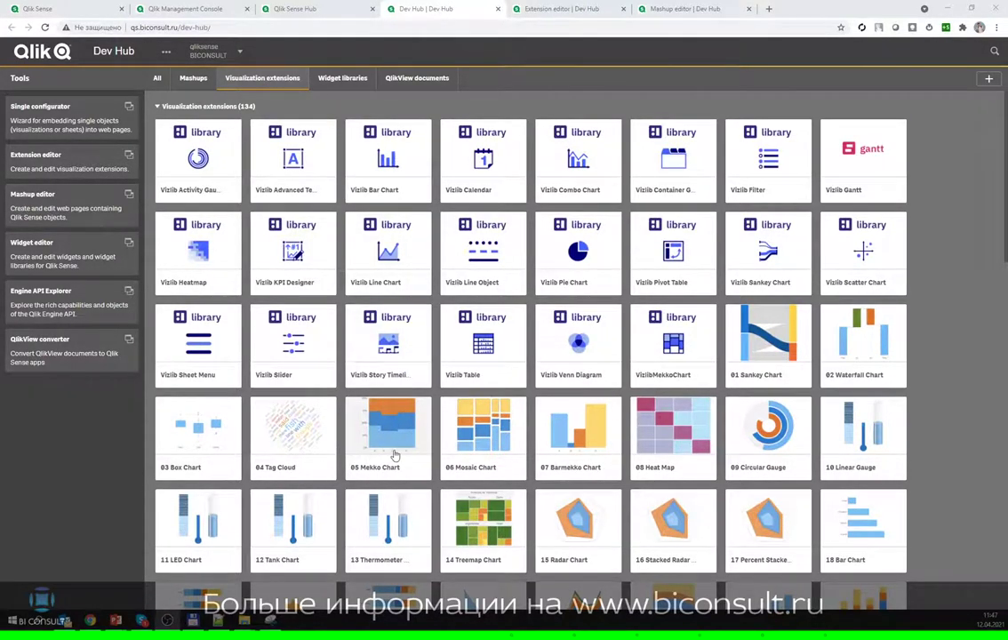
- Review the properties of the 05 Mekko Chart visualization extension down to Product version and close them without saving
right_click(394, 398)
click(417, 408)
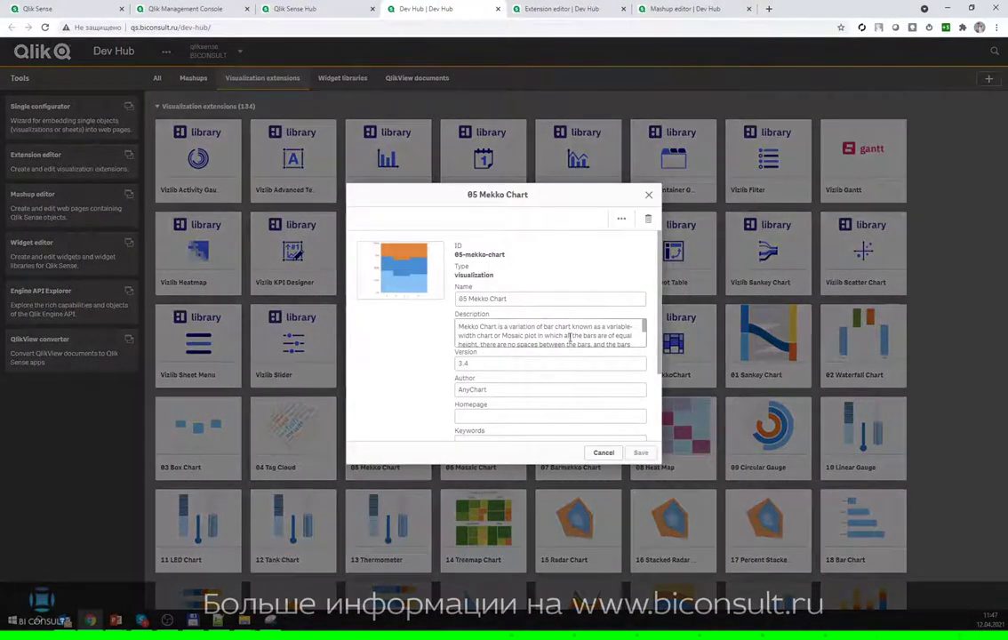
scroll(581, 353, down, 3)
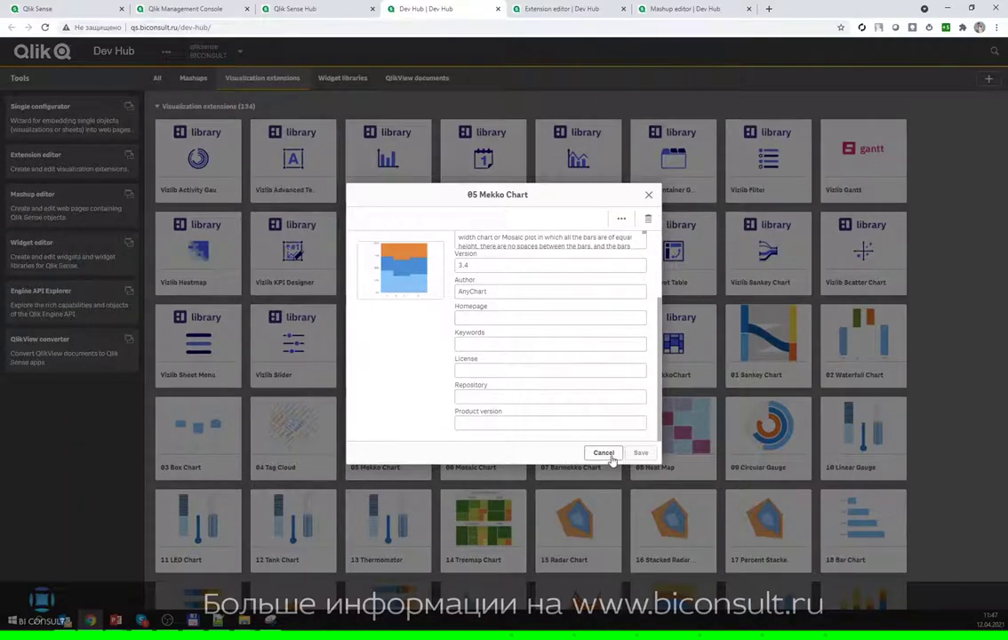
click(606, 452)
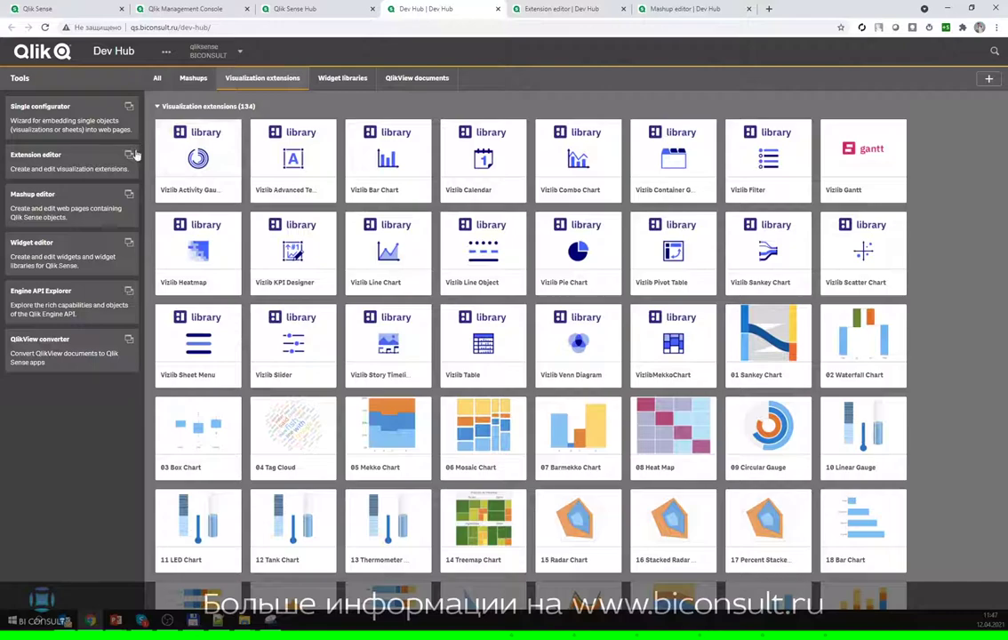
- Switch to the Extension editor and examine the whole code of 04-tag-cloud-chart.js
click(576, 8)
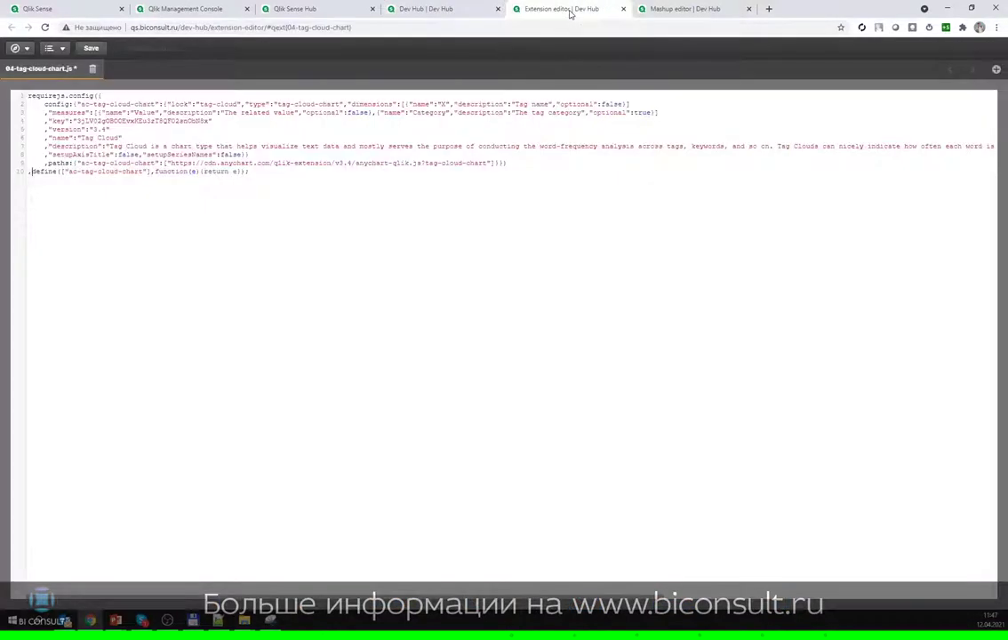
drag(259, 172, 26, 89)
click(28, 87)
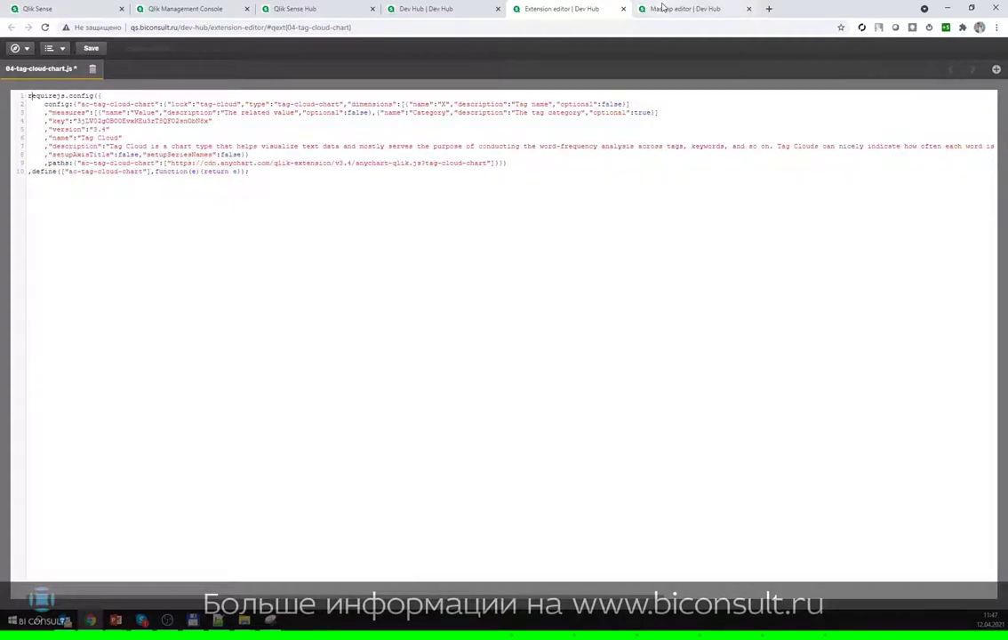
- Show the list of mashups in the Dev Hub and switch to the Mashup editor with the testCEO mashup
click(451, 10)
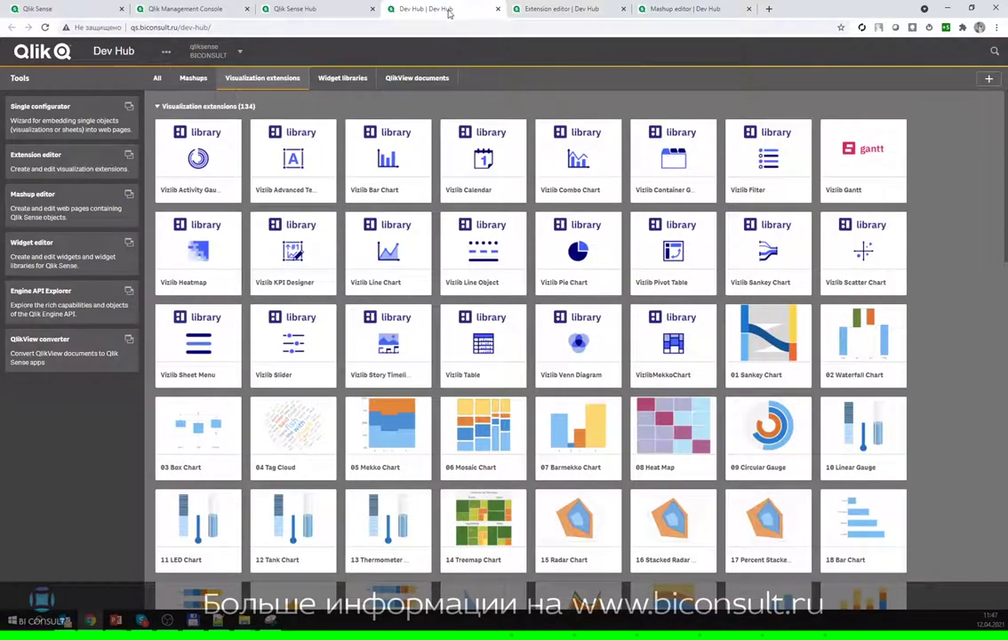
click(197, 79)
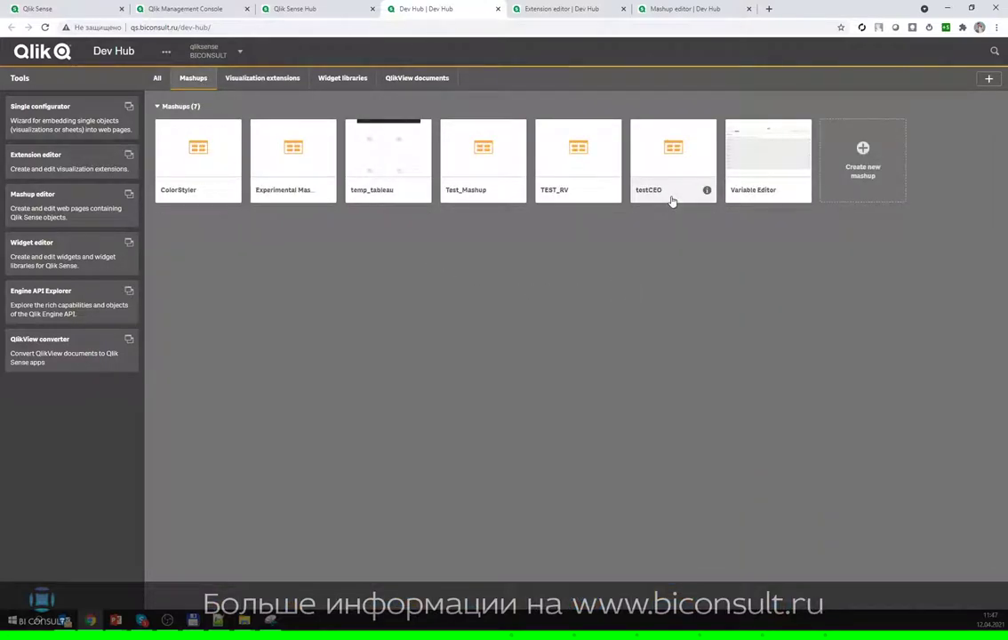
click(698, 13)
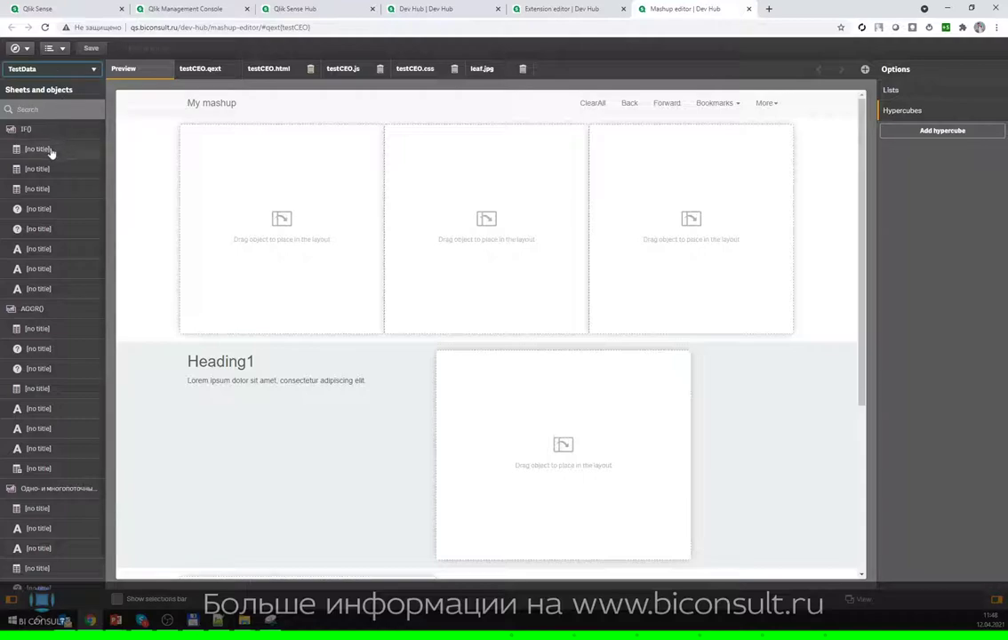
- Place the first table of the IF() sheet in the mashup's first layout placeholder and check the search list of its Year column
drag(40, 156, 312, 223)
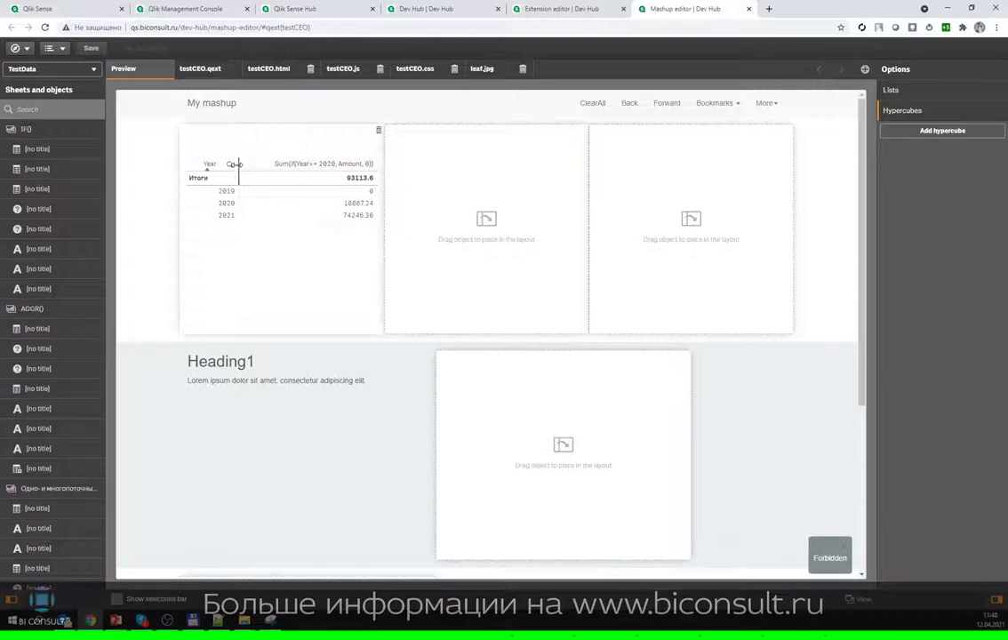
click(229, 166)
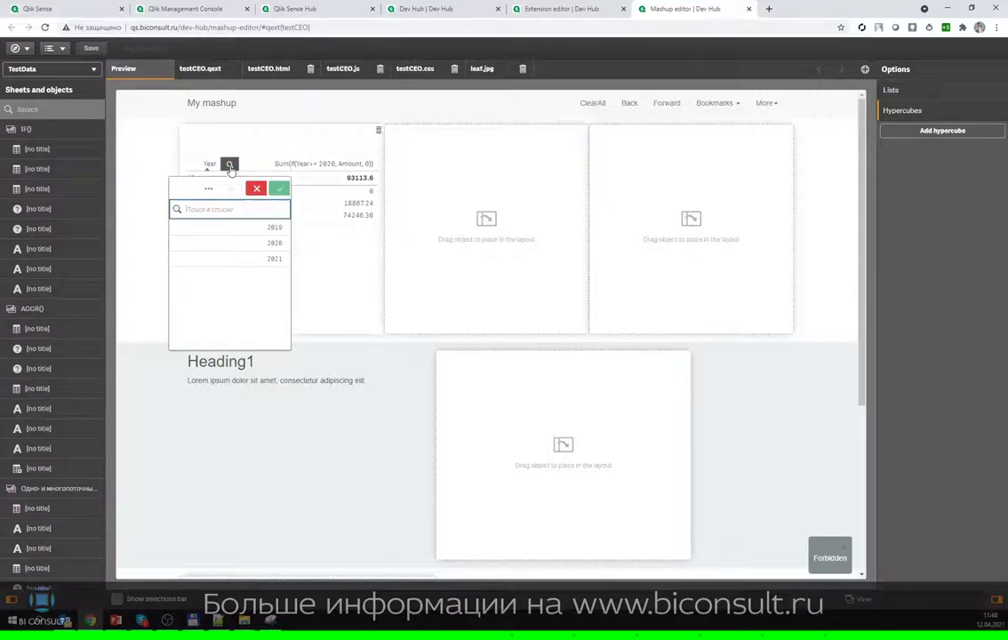
click(152, 222)
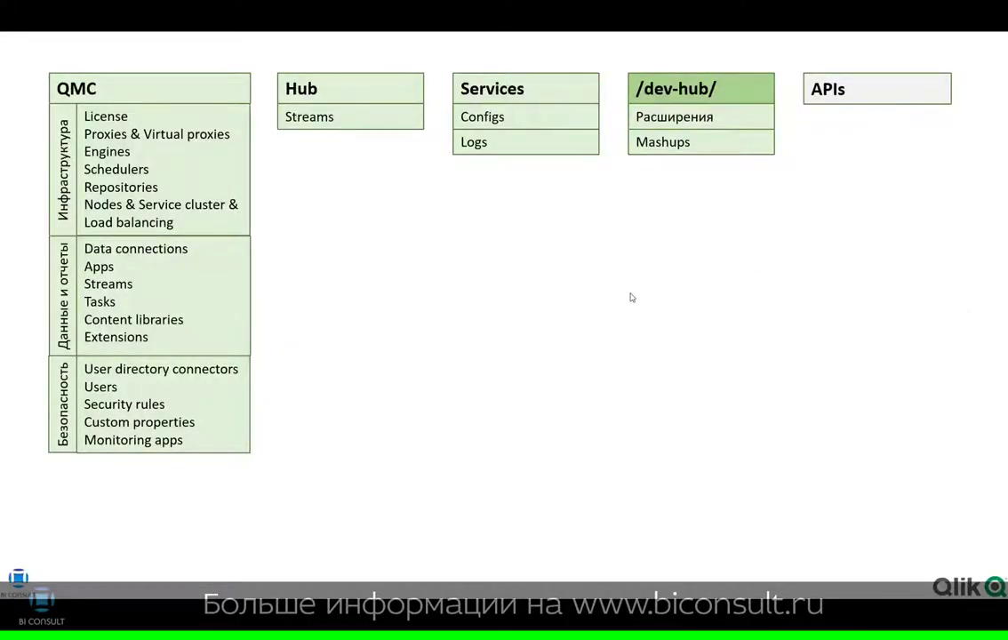
- Open the Engine API Explorer from the Dev Hub and connect it to the engine
key(Right)
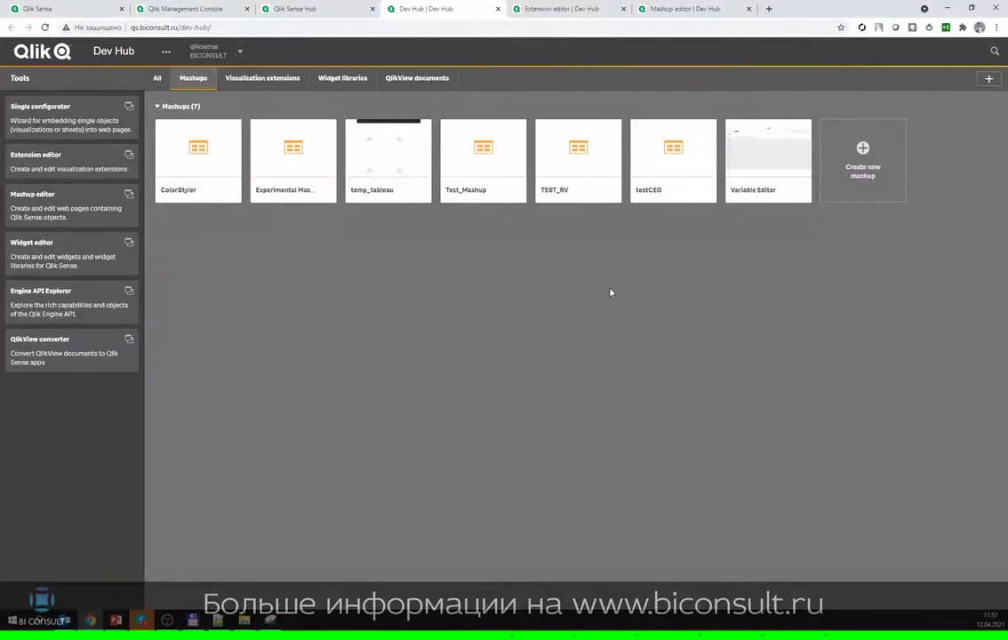
click(128, 291)
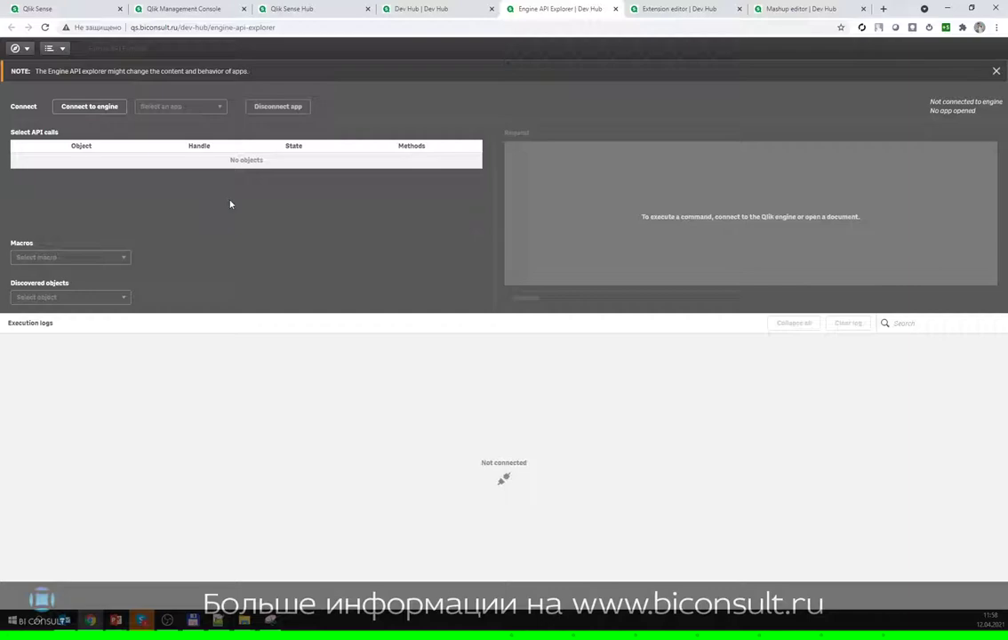
click(105, 111)
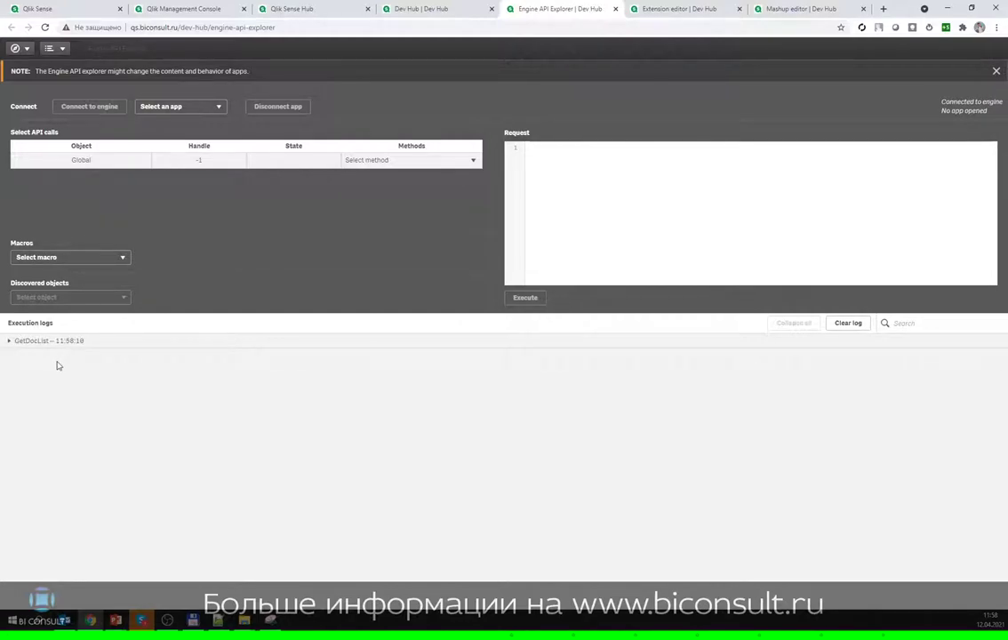
- Examine the request and response of the GetDocList call in the execution log and collapse the entry
click(53, 341)
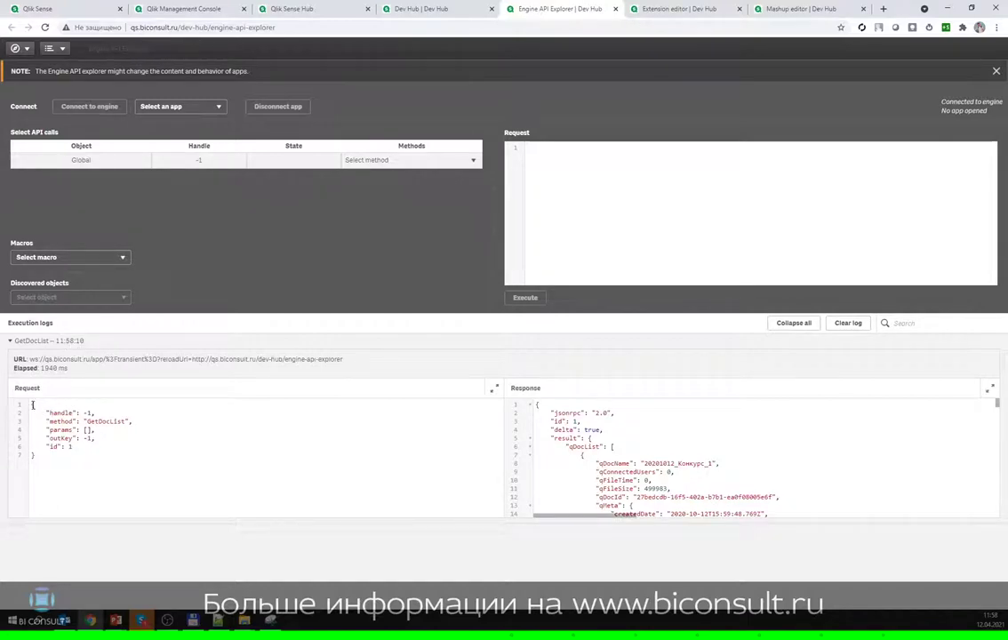
drag(32, 405, 439, 445)
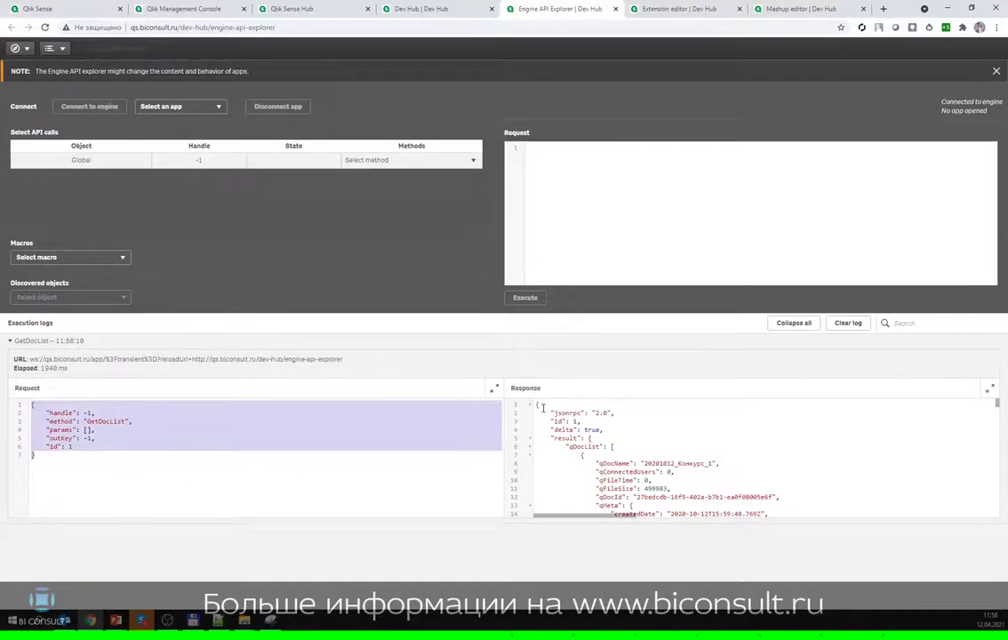
drag(535, 406, 772, 543)
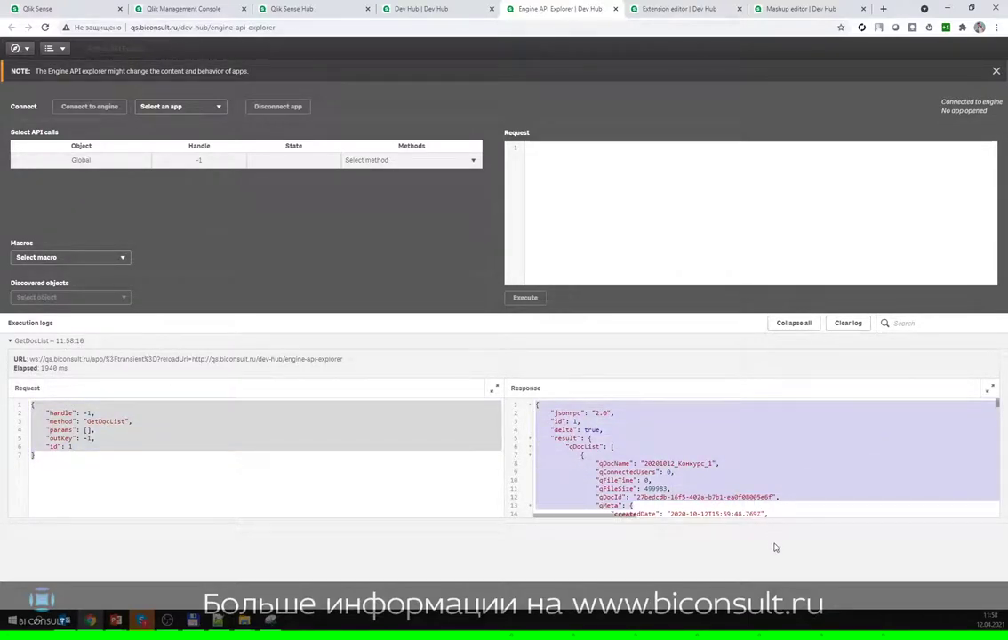
click(23, 345)
double_click(22, 345)
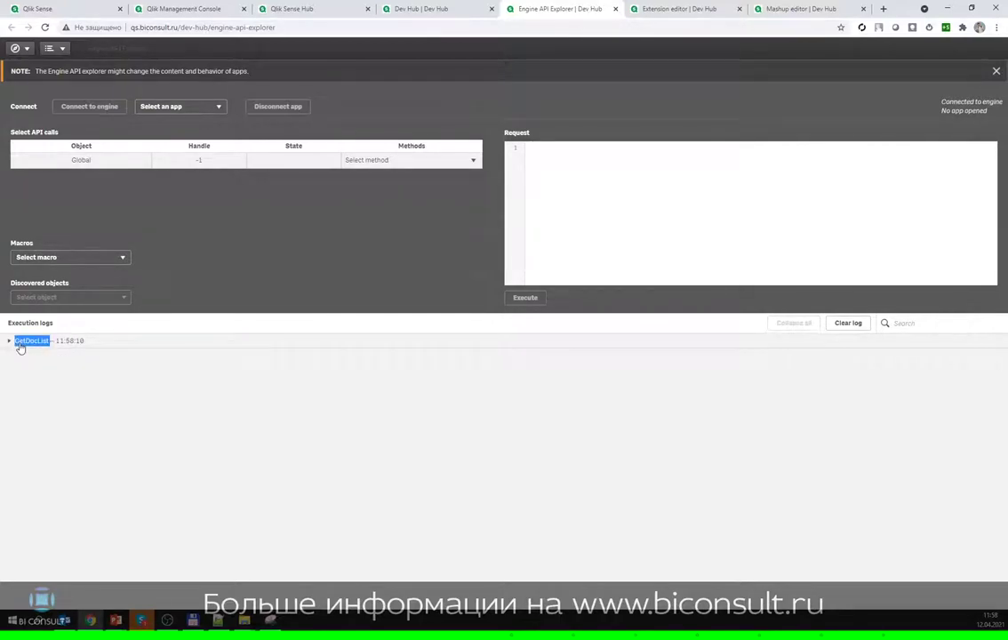
- Open the TestData app from the list of available apps
click(204, 107)
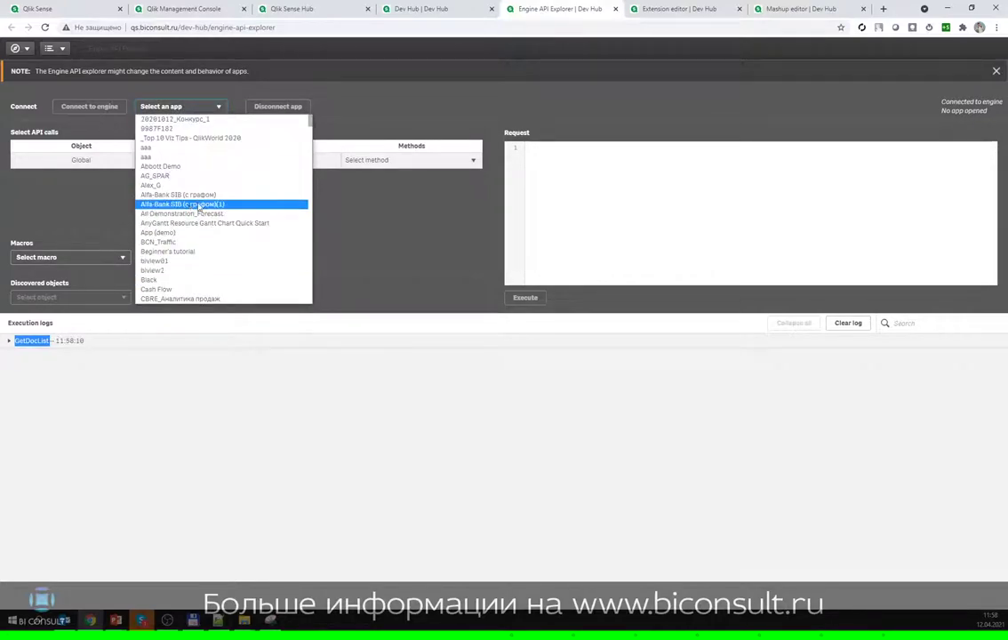
scroll(256, 232, down, 3)
scroll(256, 232, down, 15)
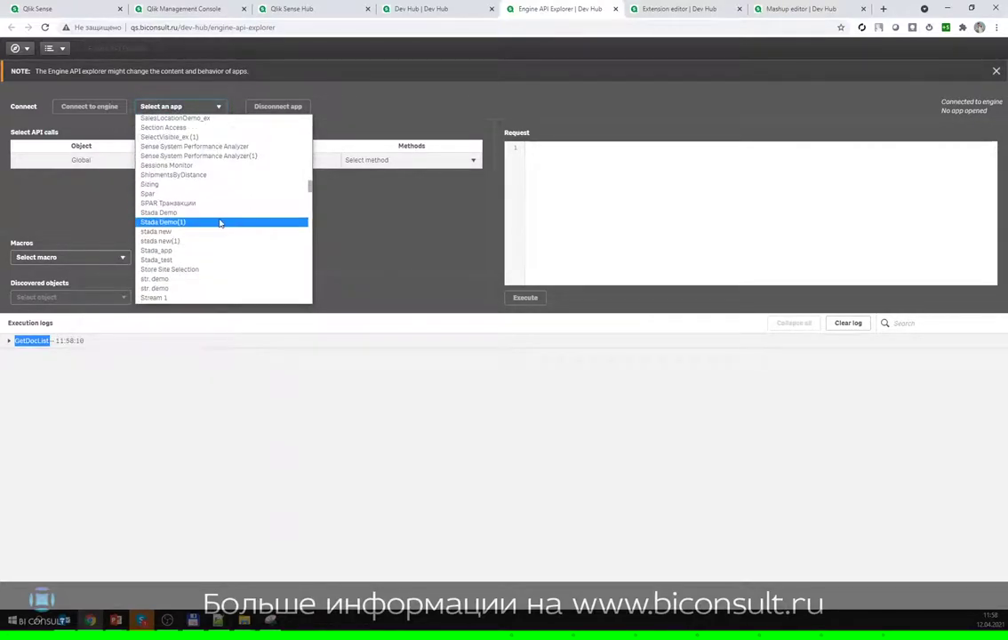
scroll(193, 214, down, 5)
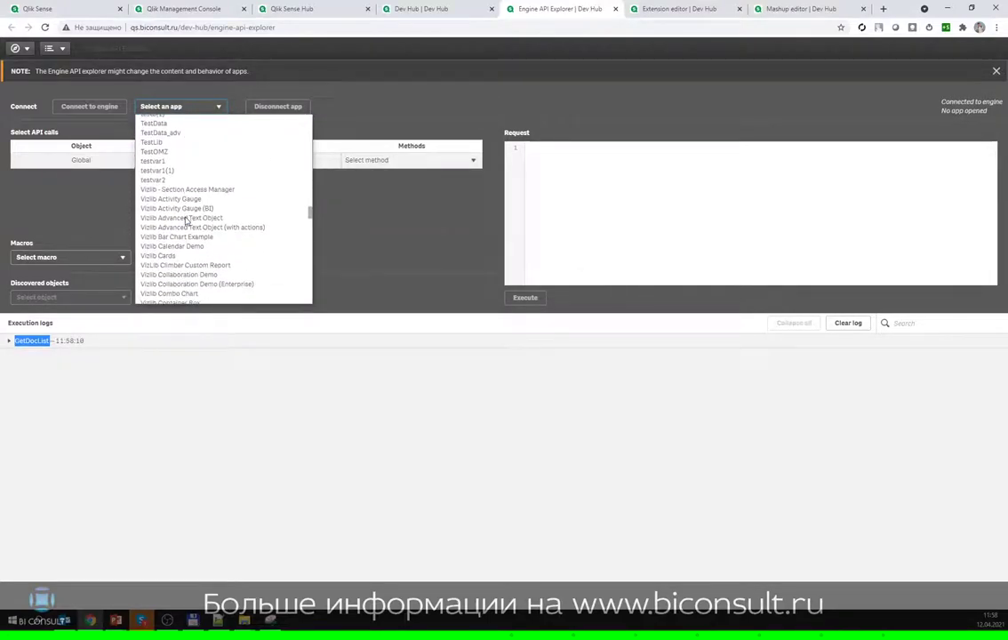
click(173, 125)
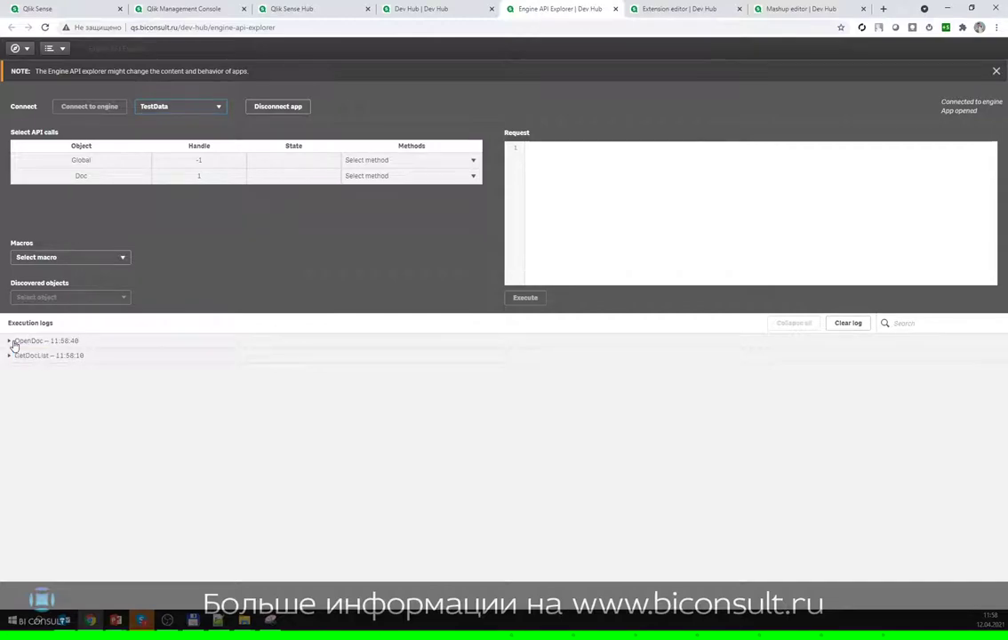
- Examine the request and response of the OpenDoc call in the execution log
click(11, 340)
drag(30, 414, 34, 480)
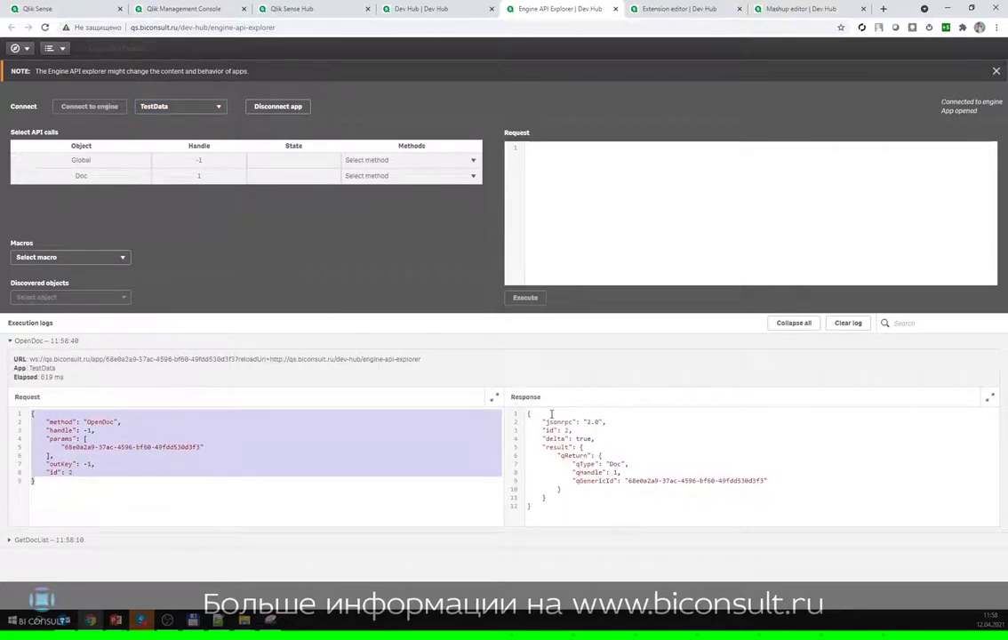
drag(528, 413, 630, 517)
click(630, 517)
- Load the List variables macro, review its request code down to the last line and execute it
click(121, 260)
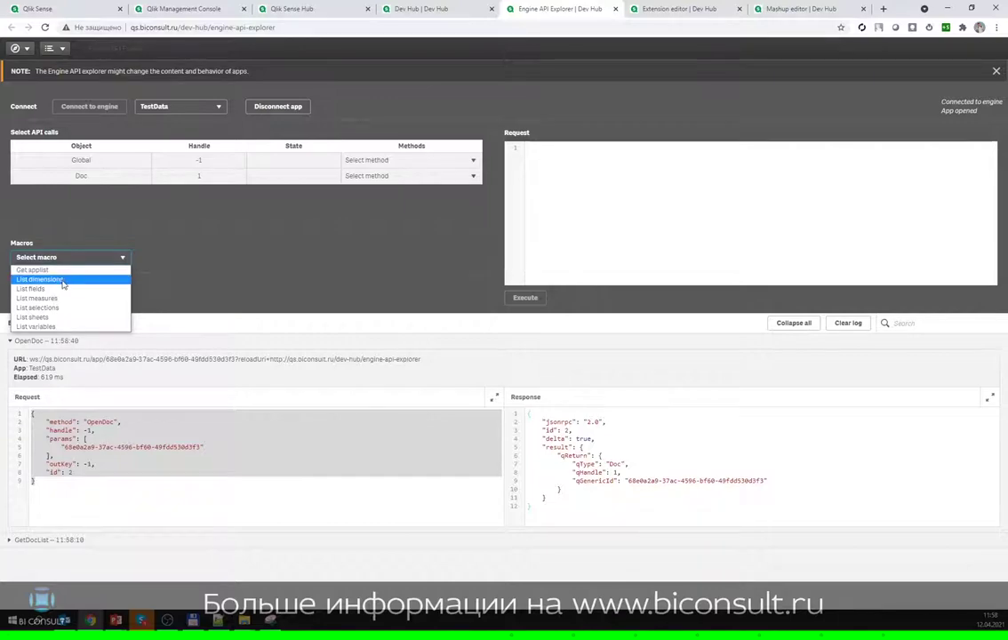
click(56, 327)
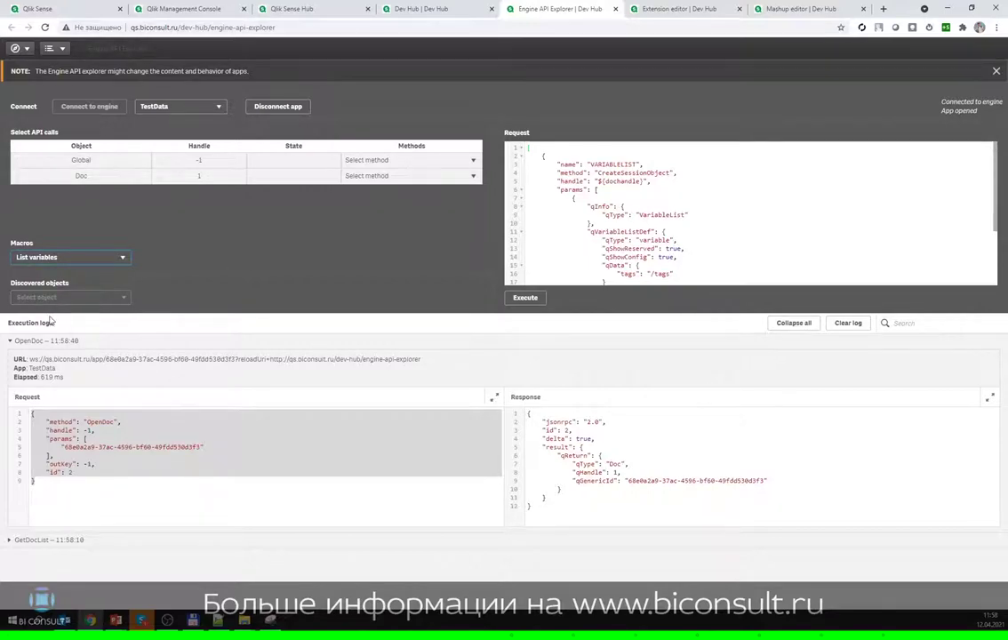
click(11, 340)
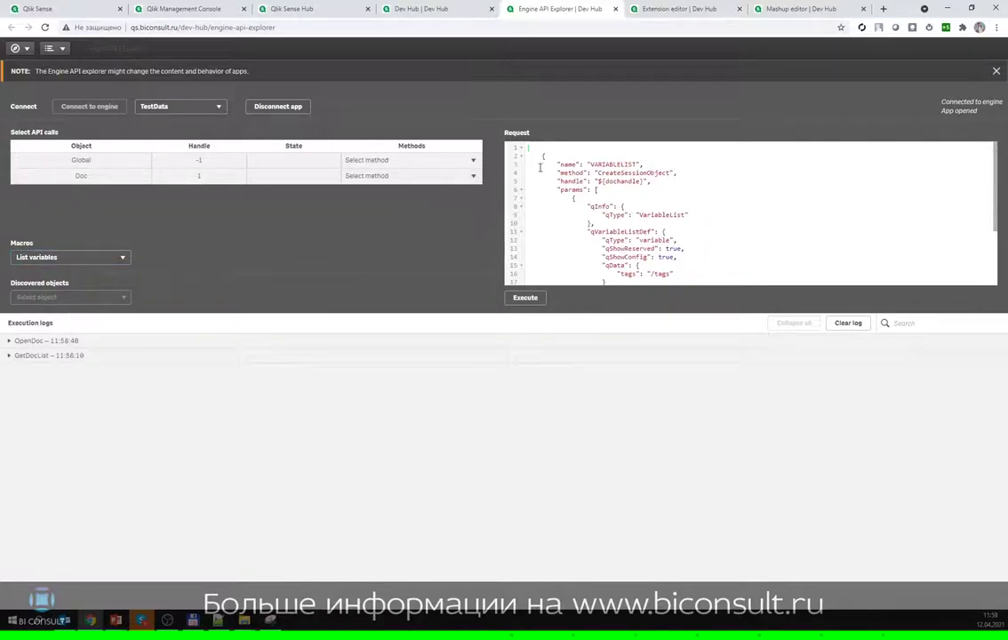
drag(528, 147, 654, 277)
click(655, 277)
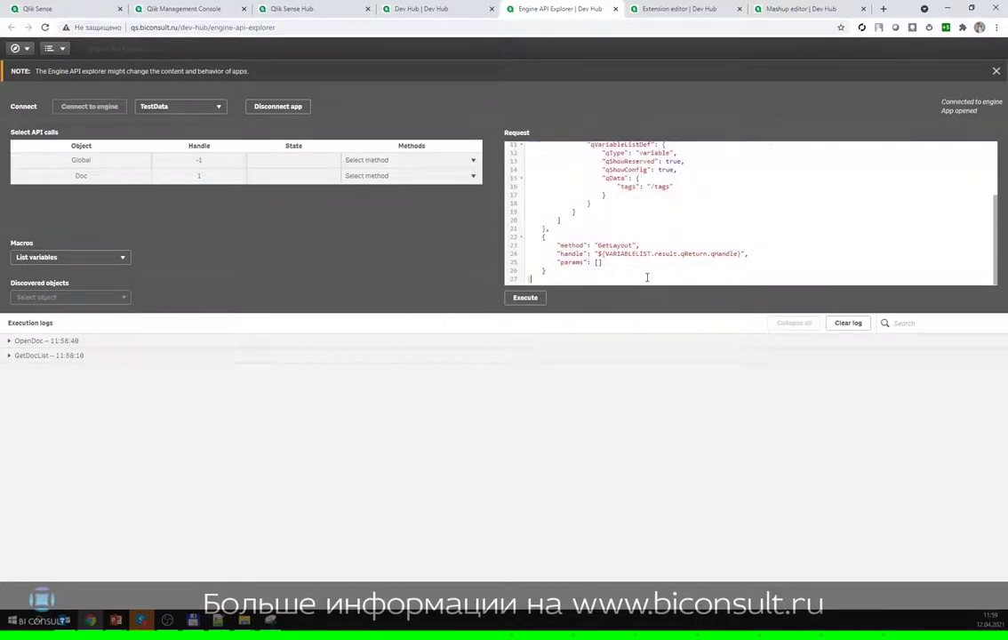
click(525, 297)
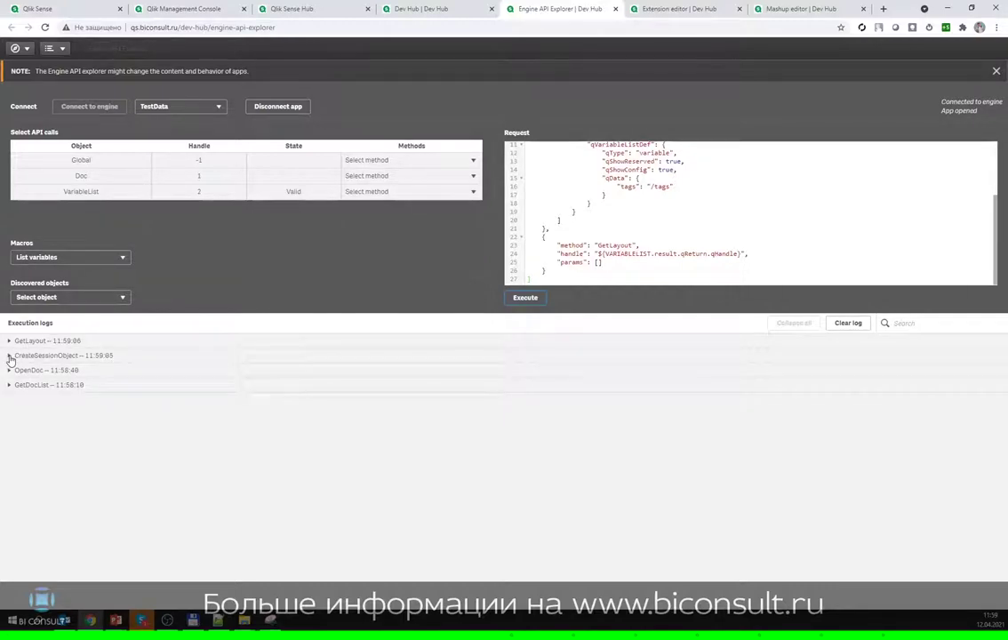
- Inspect the logged CreateSessionObject and GetLayout calls one after the other, collapsing each entry
click(10, 356)
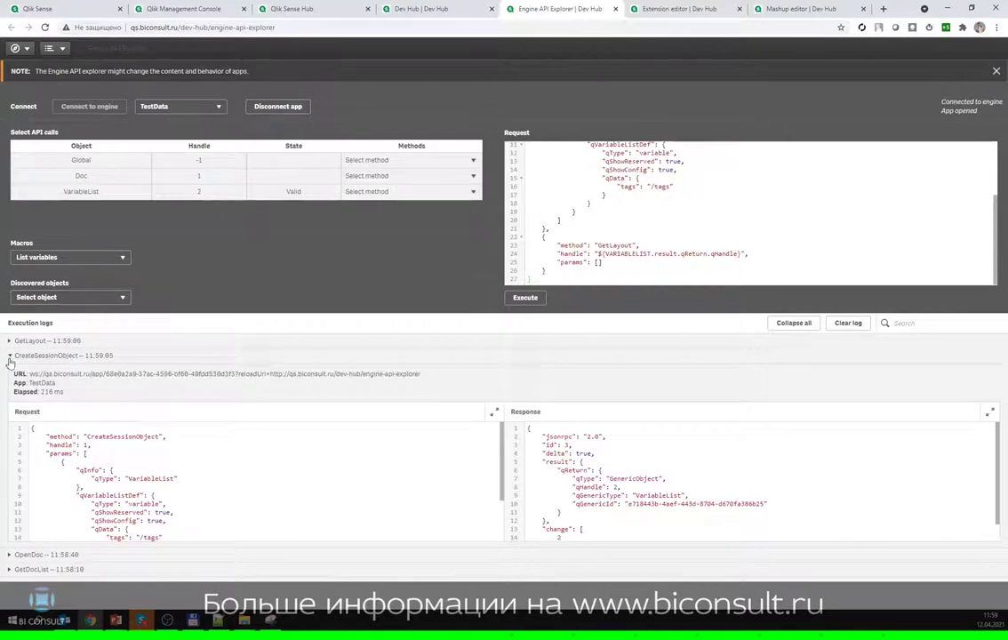
click(9, 356)
click(10, 342)
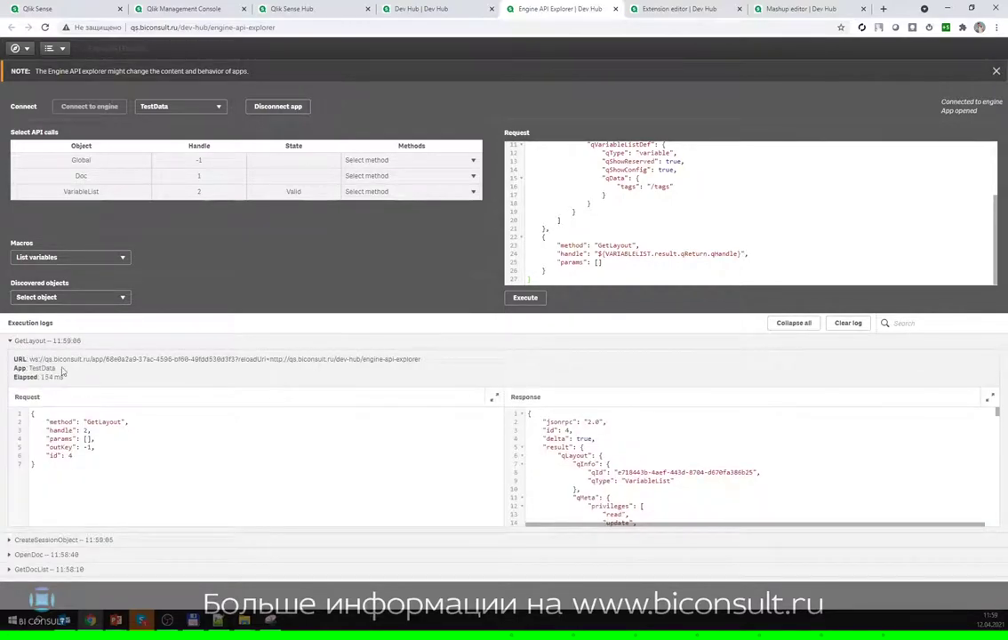
click(10, 342)
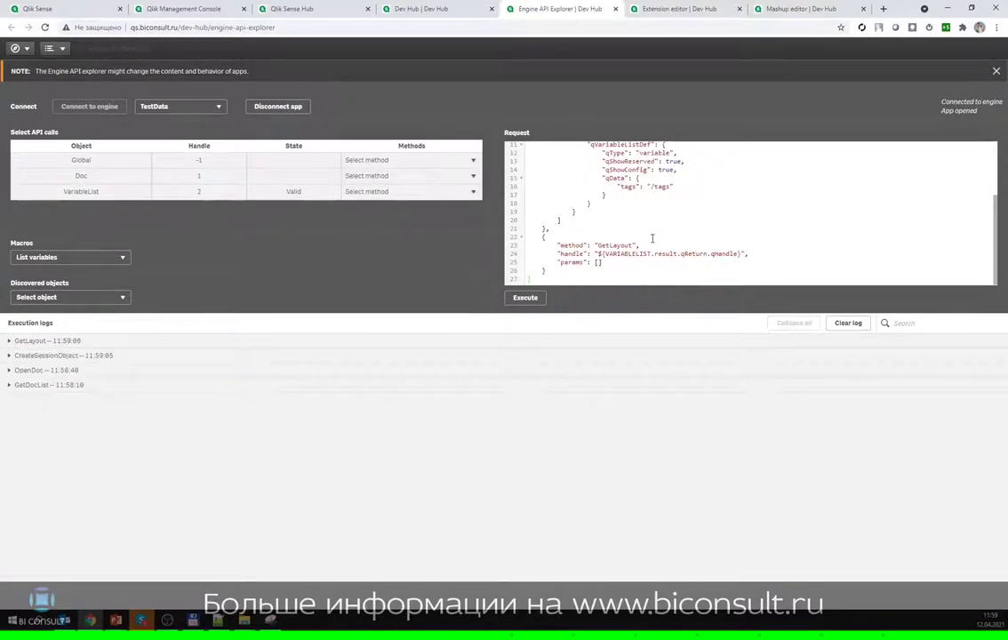
- Review the List variables request again from the CreateSessionObject block through the GetLayout call
drag(557, 270, 548, 167)
click(548, 167)
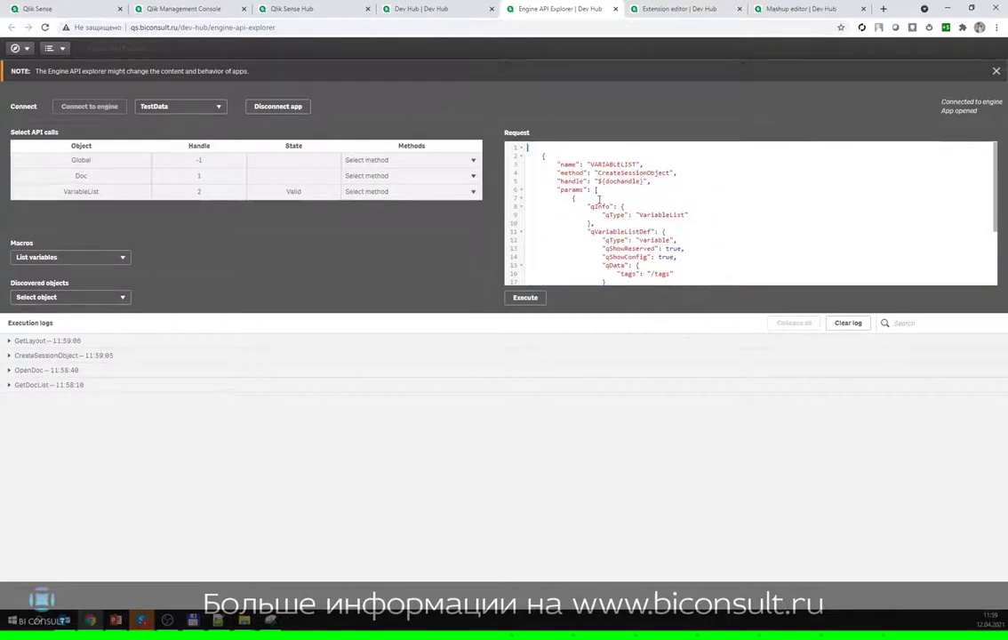
scroll(619, 227, down, 1)
scroll(619, 228, down, 2)
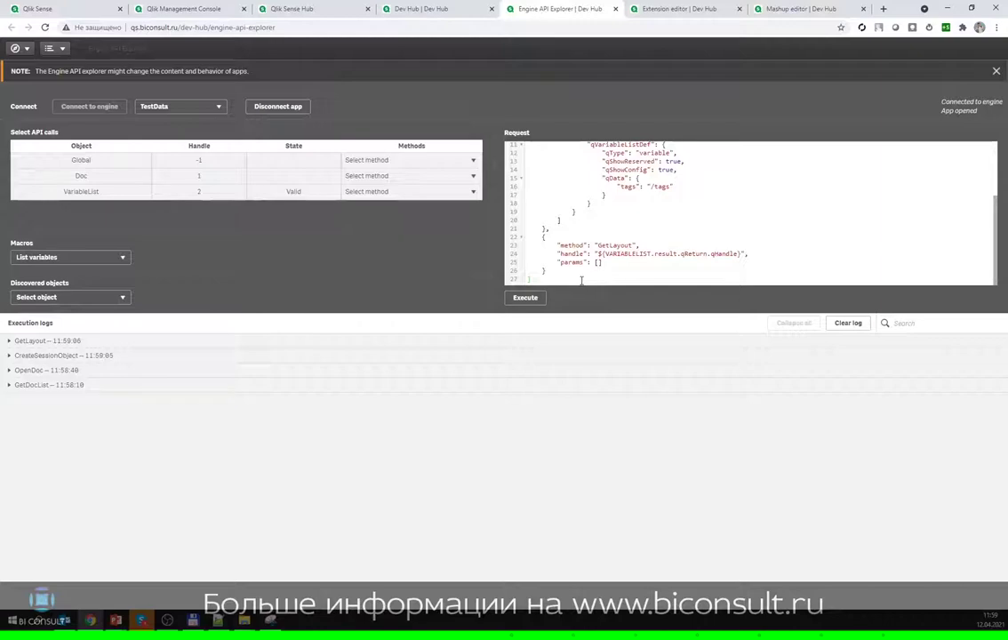